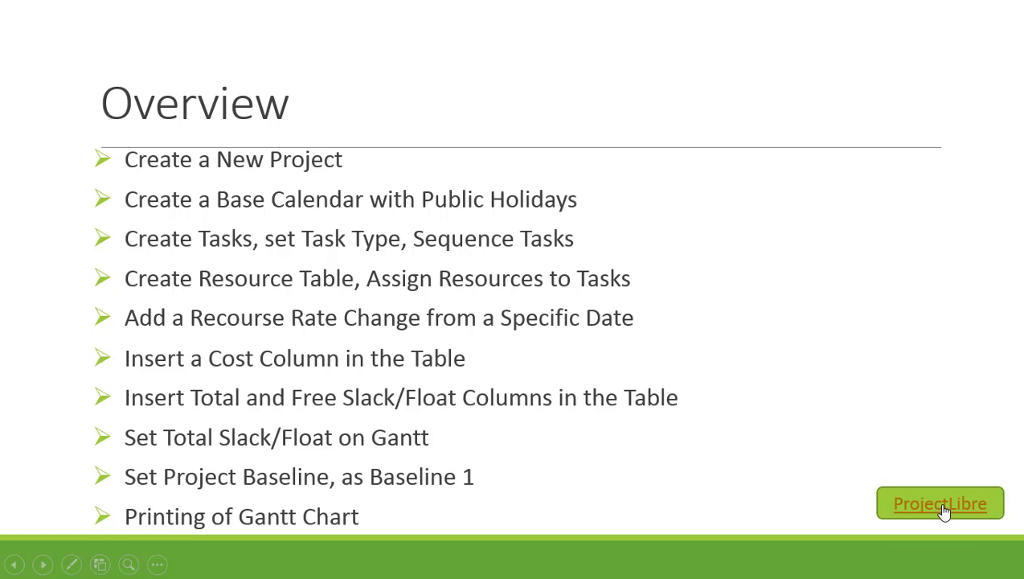
Switch to ProjectLibre and create a new project named "Learn Project Scheduling", filling in the manager's name
click(940, 504)
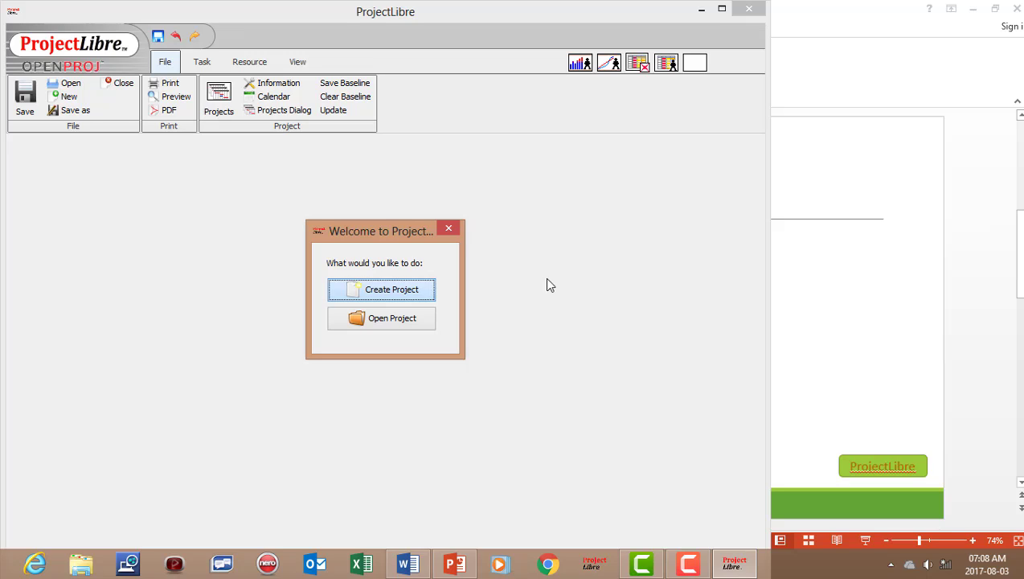
click(392, 291)
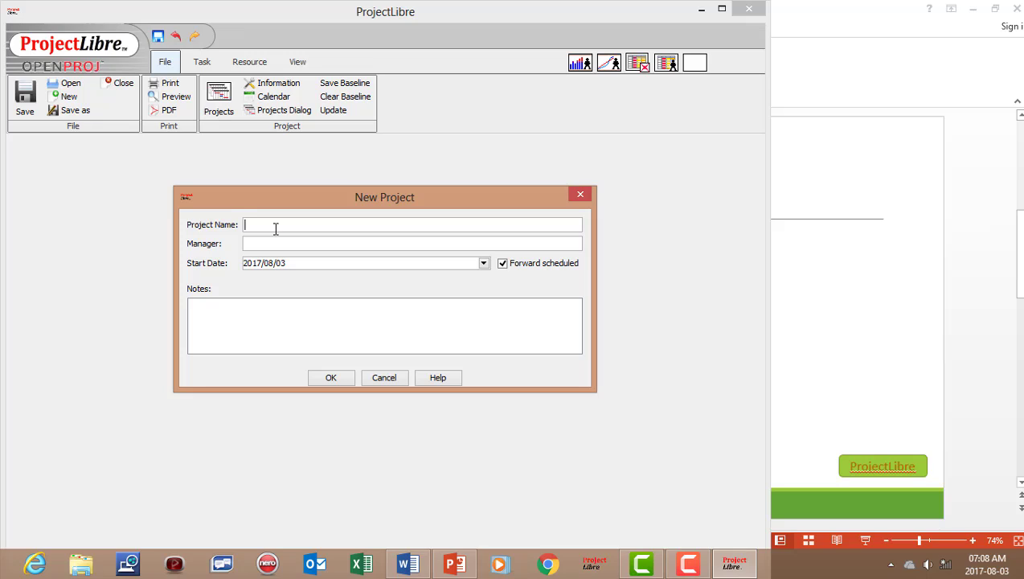
text(Learn Project Scheduling)
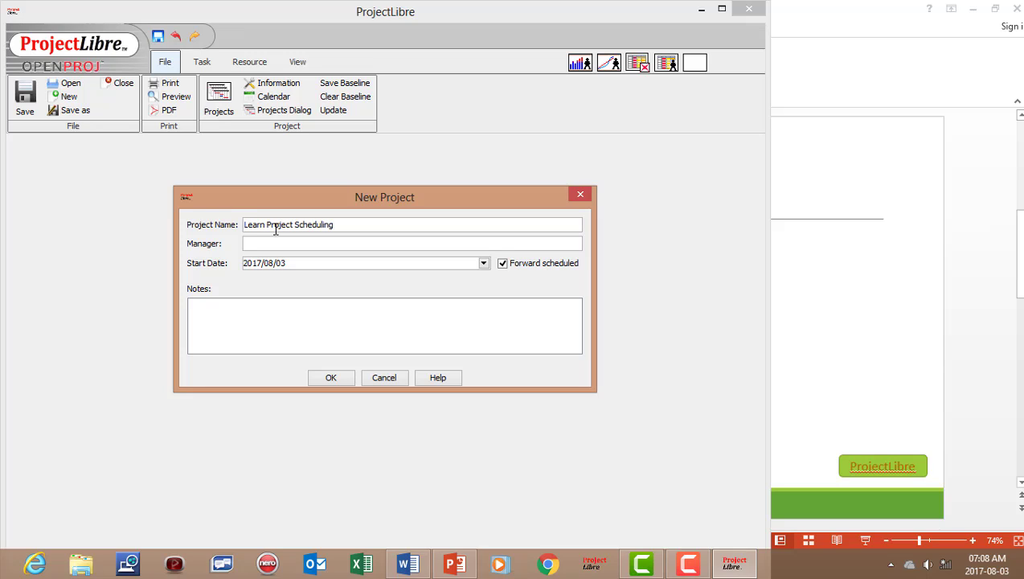
click(274, 245)
text(P Rademeyer)
click(331, 377)
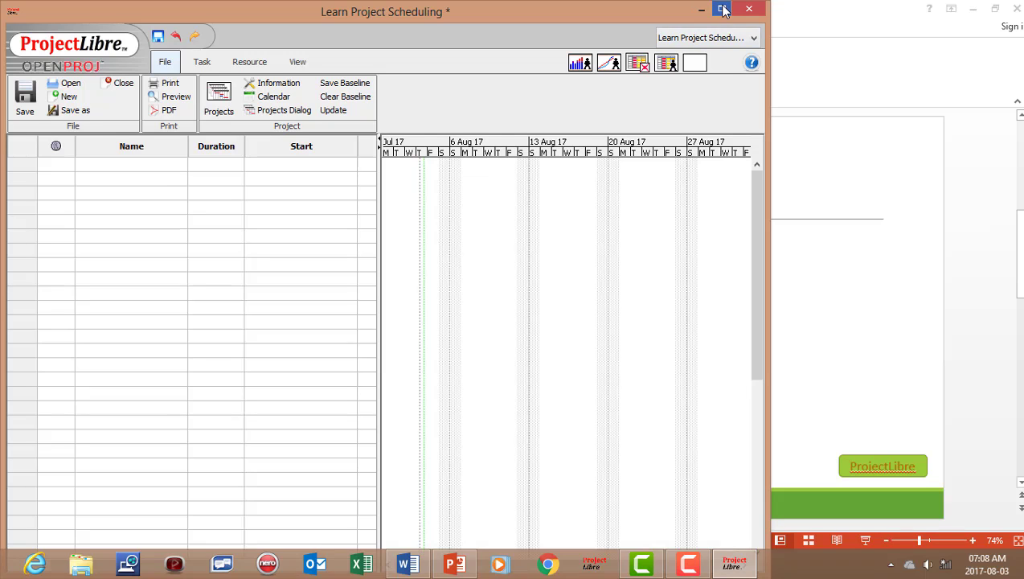
Maximize the project window and widen the task table to show the whole Finish column
click(723, 9)
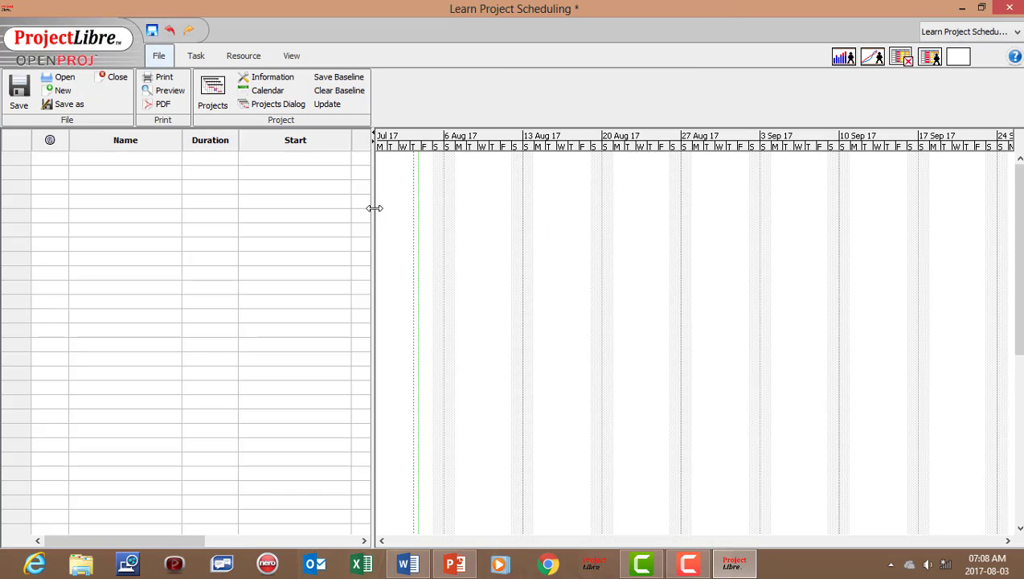
drag(374, 209, 493, 211)
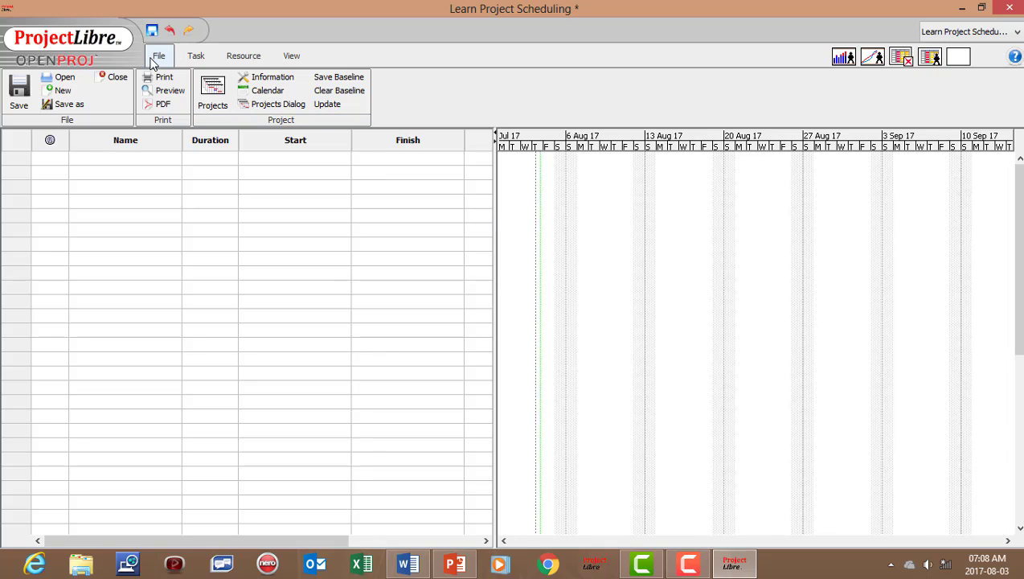
click(198, 57)
click(251, 58)
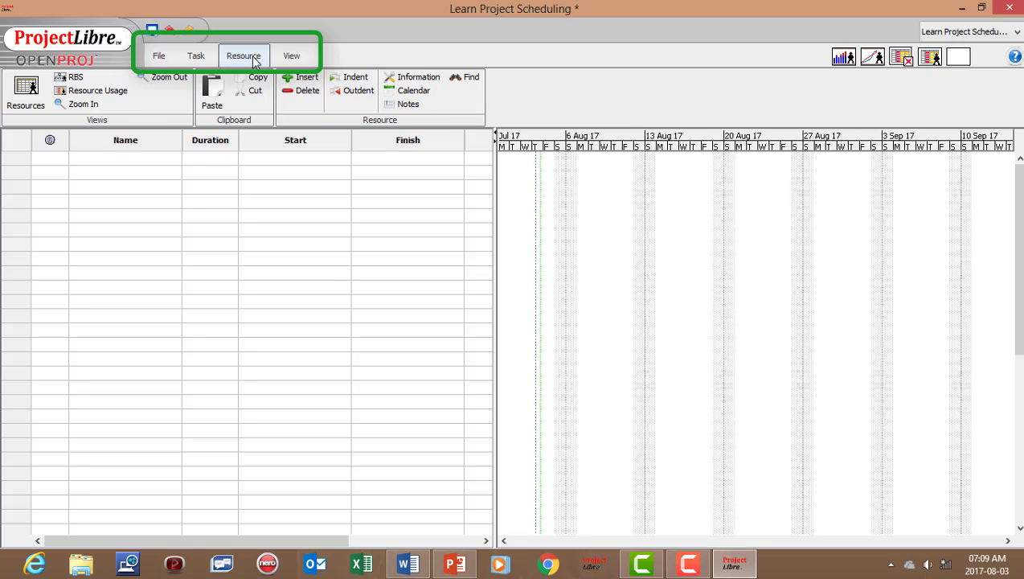
click(294, 56)
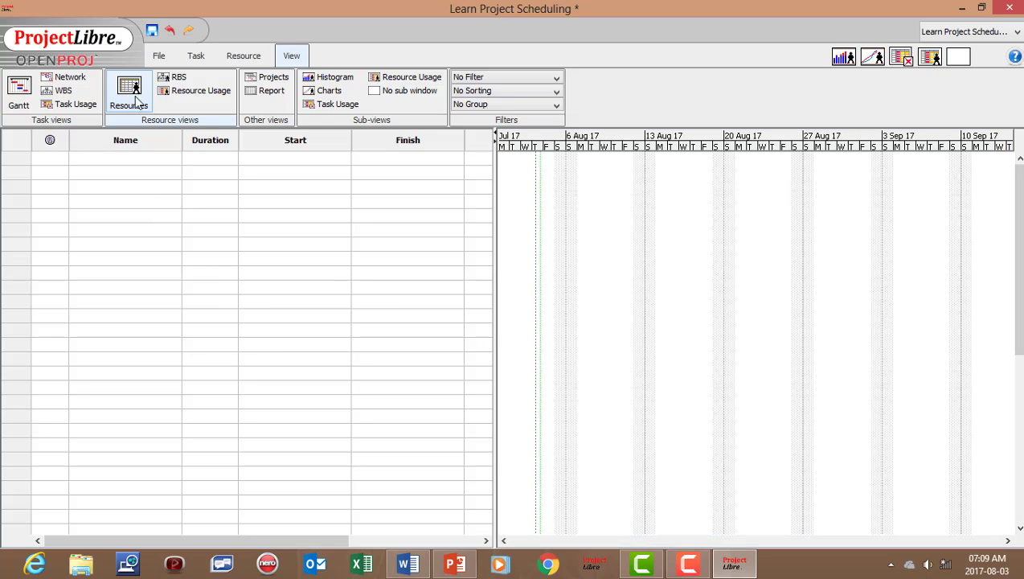
Create a new base calendar named "PublicHolidays" for the project
click(159, 56)
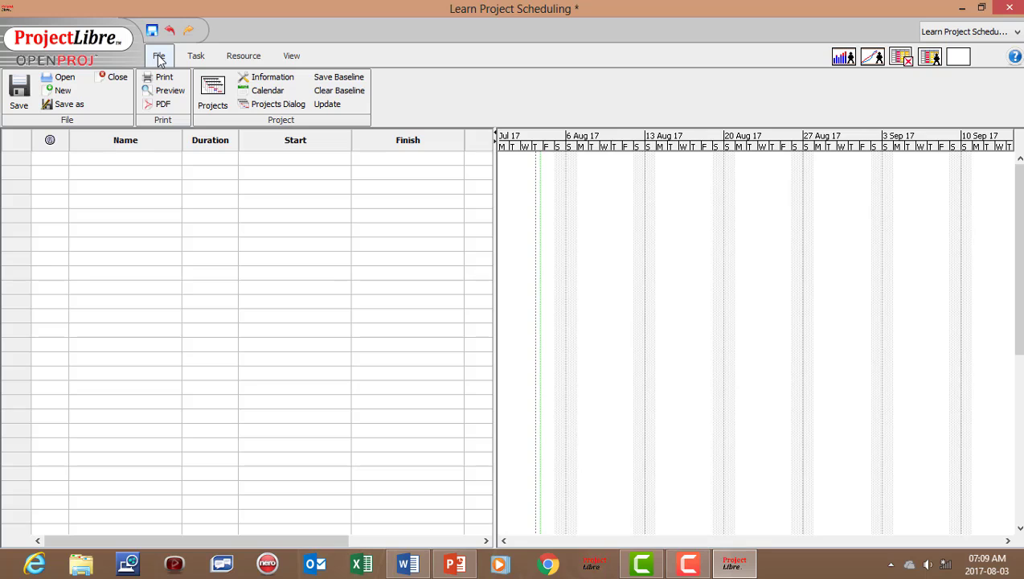
click(264, 91)
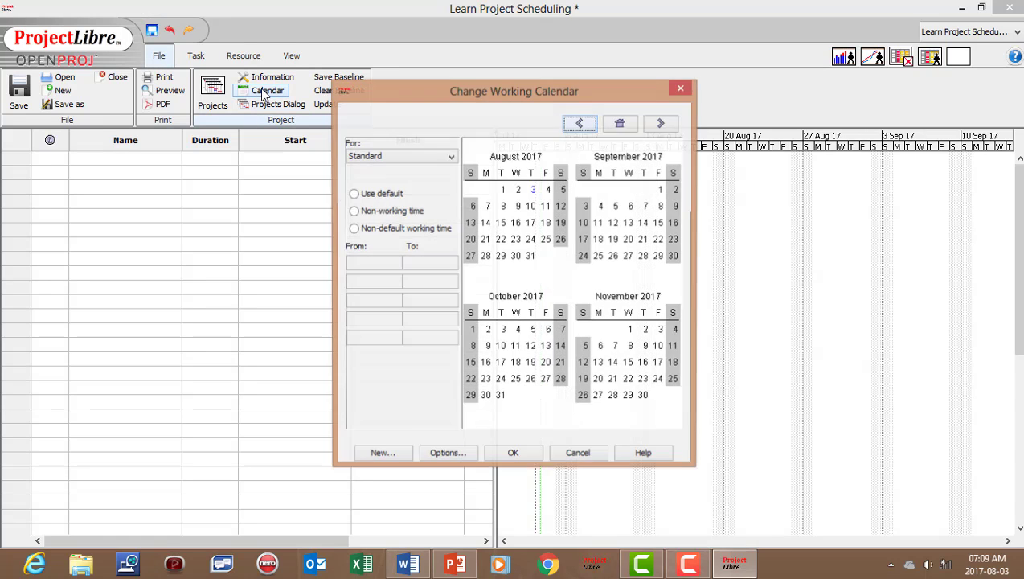
click(379, 453)
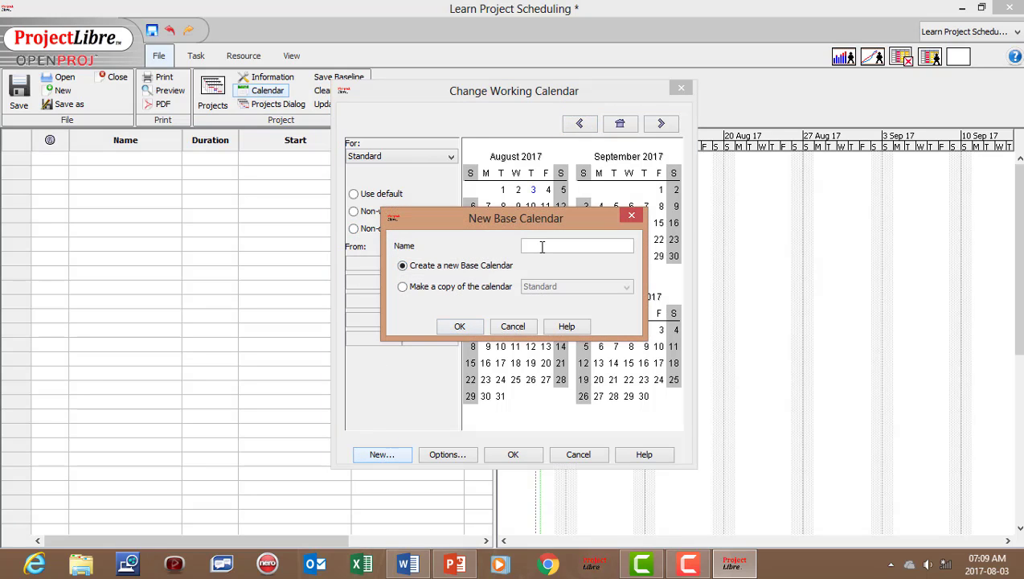
text(PublicHolidays)
click(459, 327)
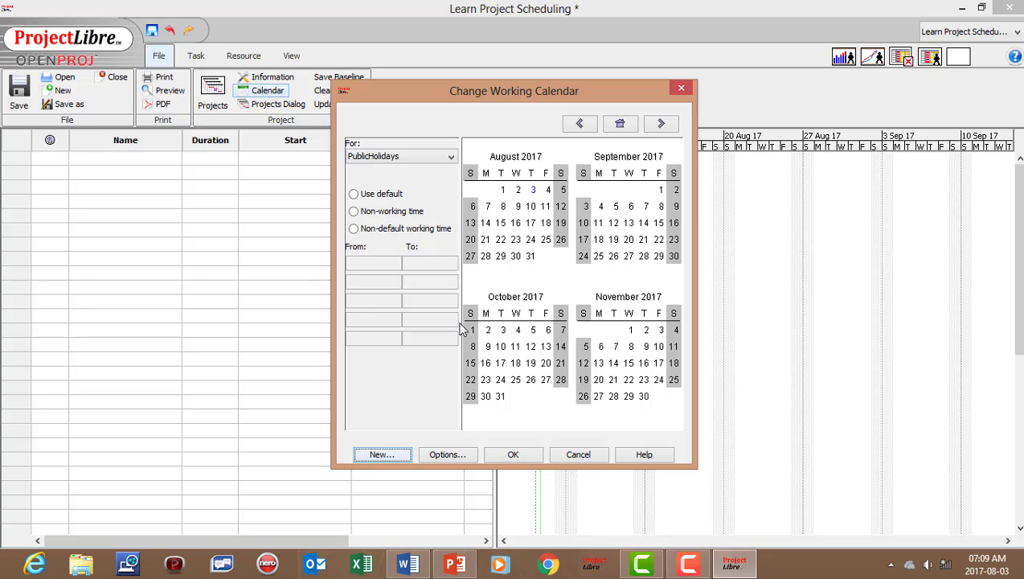
Mark 9 August 2017 and 25 September 2017 as non-working time in the PublicHolidays calendar
click(518, 206)
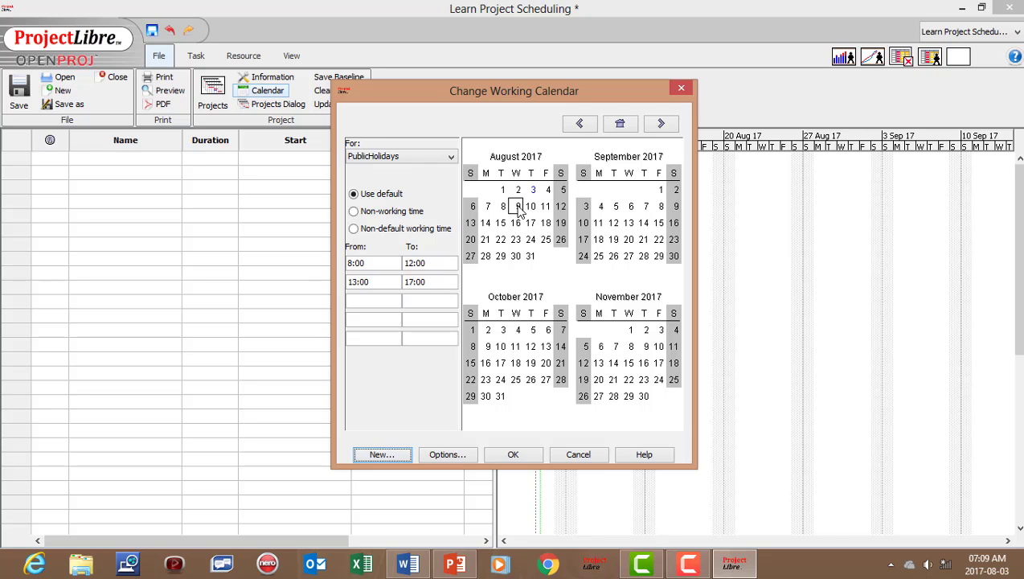
click(353, 212)
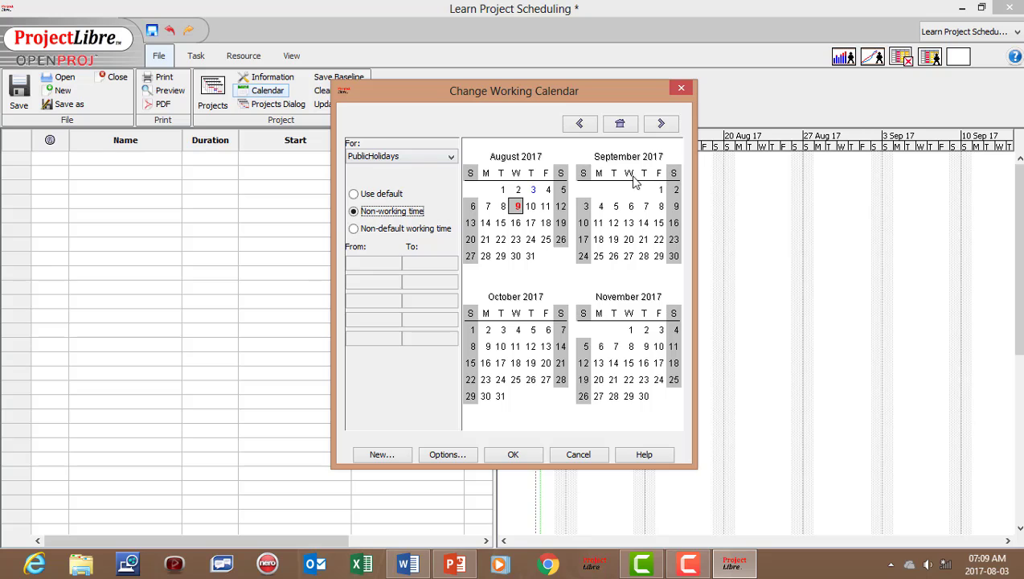
click(601, 258)
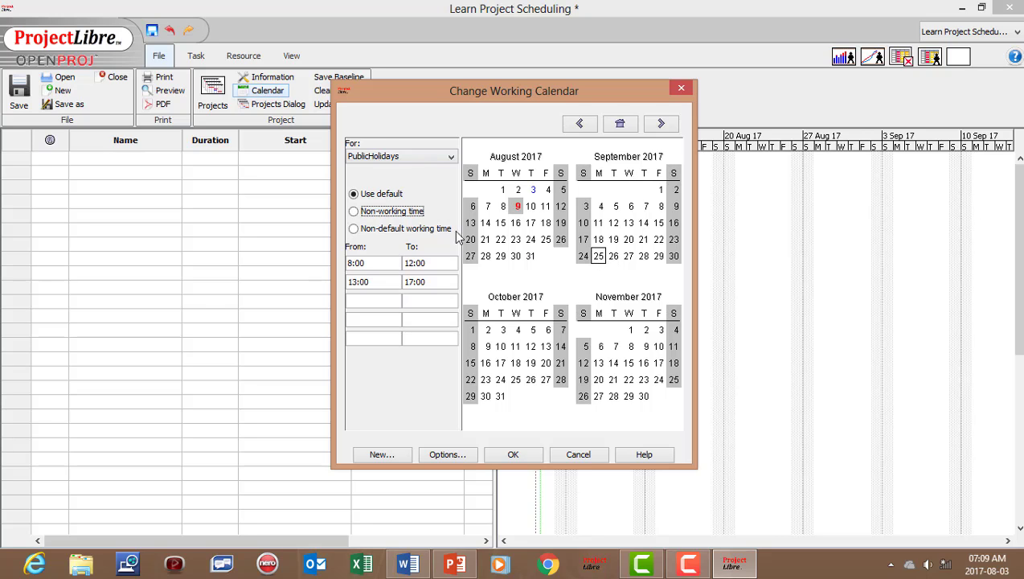
click(355, 212)
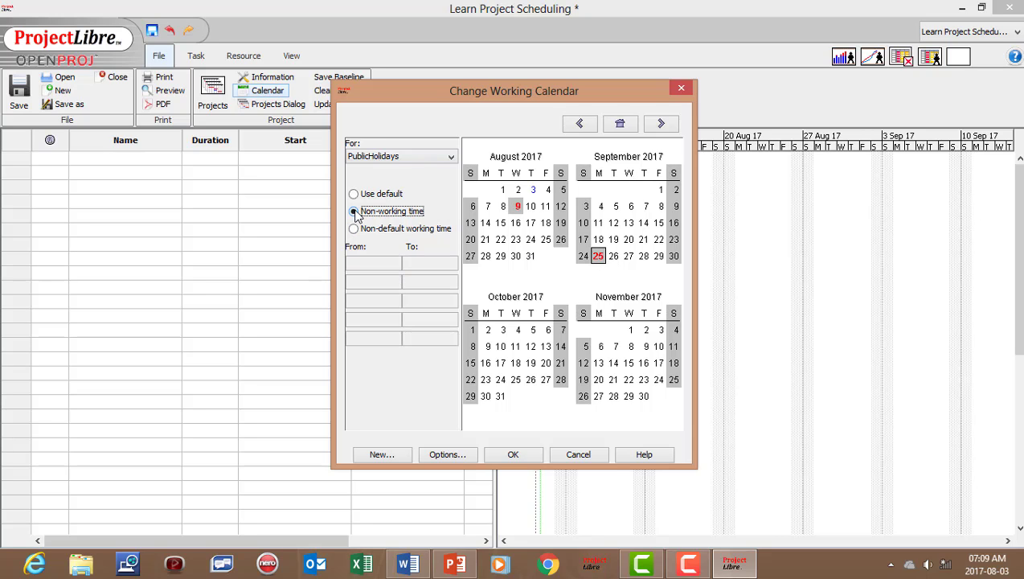
click(513, 455)
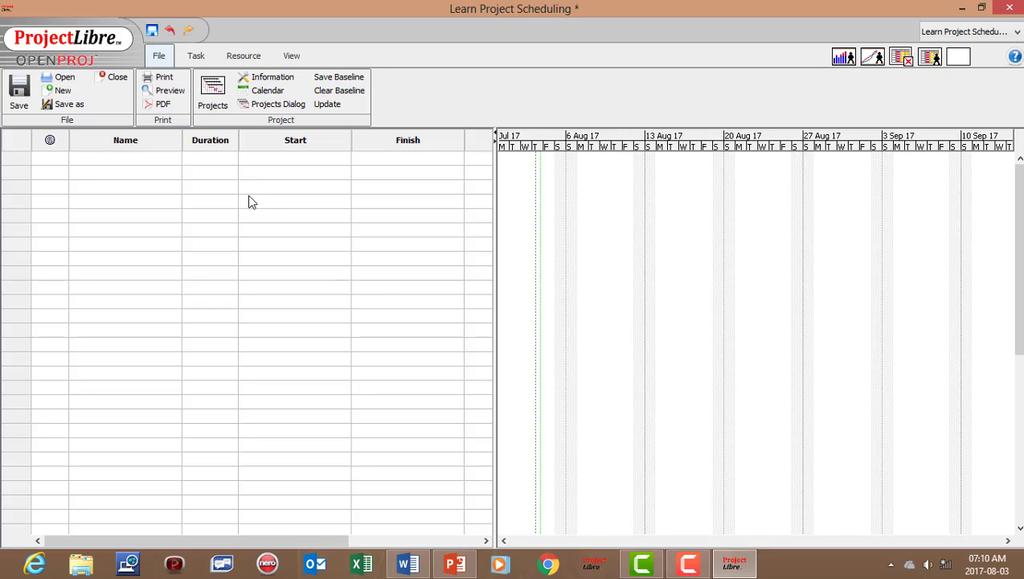
Set the project's base calendar to PublicHolidays in the project information
click(274, 79)
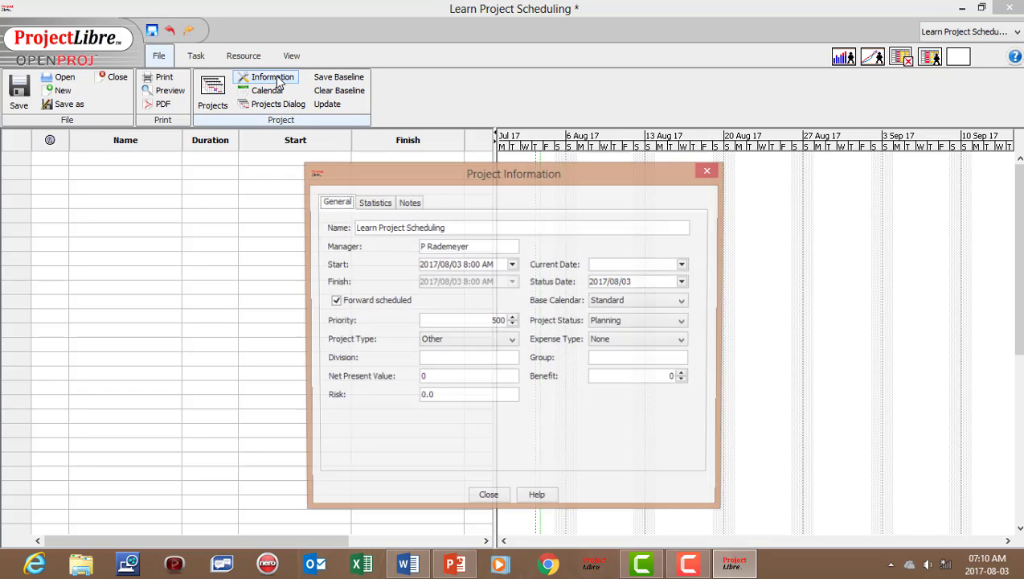
click(684, 304)
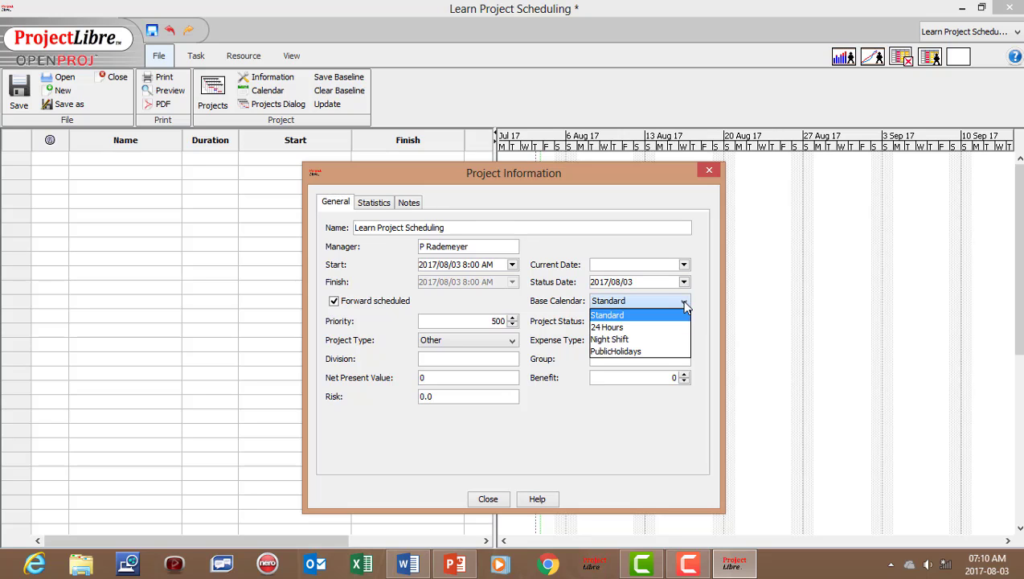
click(642, 352)
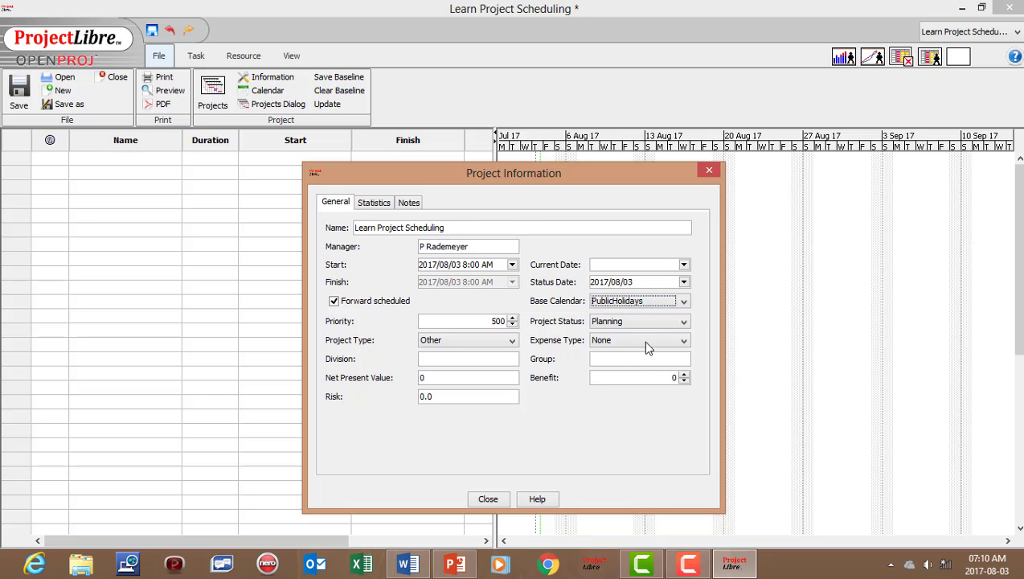
click(488, 499)
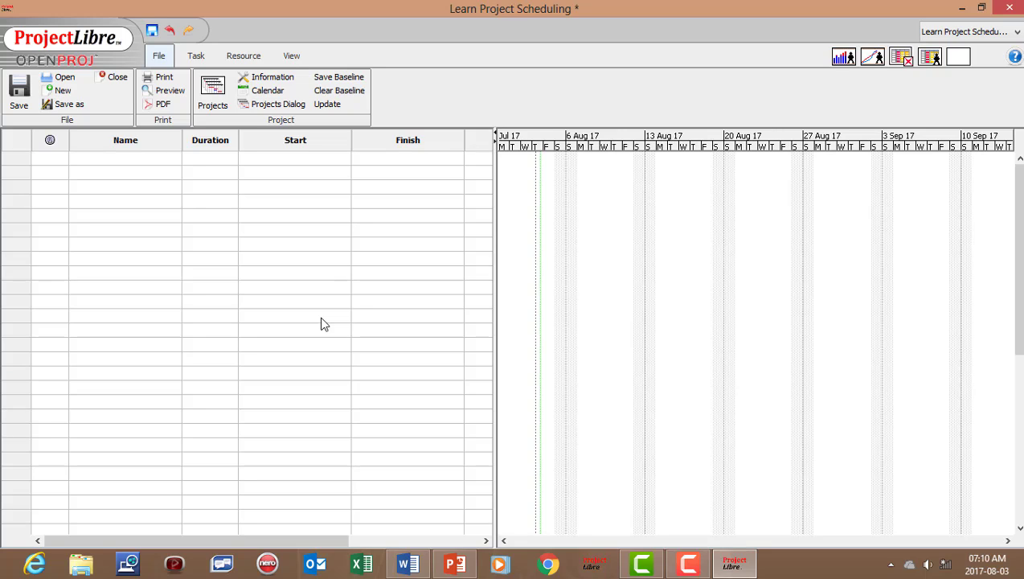
Add a task named "Learn Project Schduling" in the first row of the task table
click(149, 158)
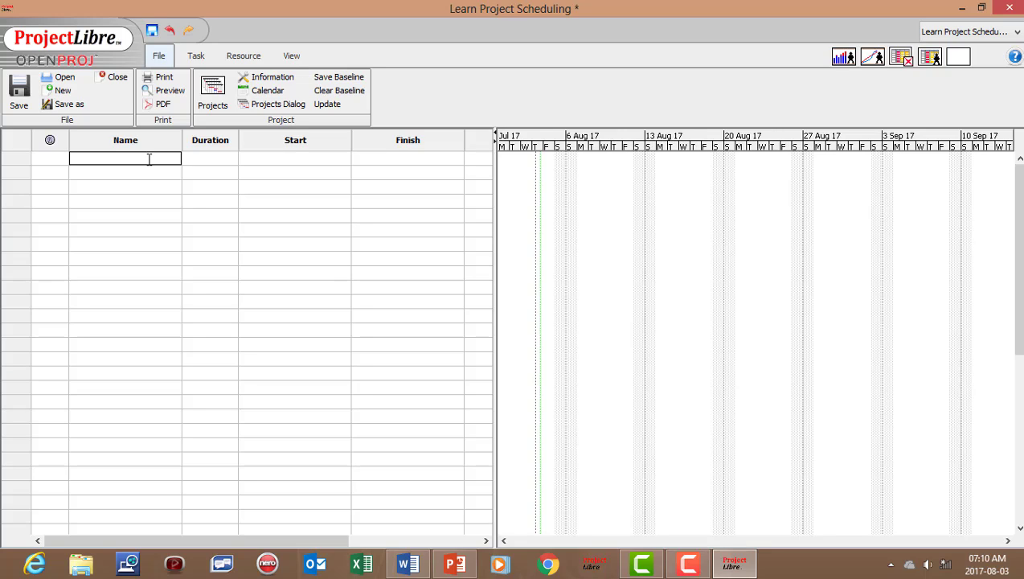
text(Learn Project Schduling)
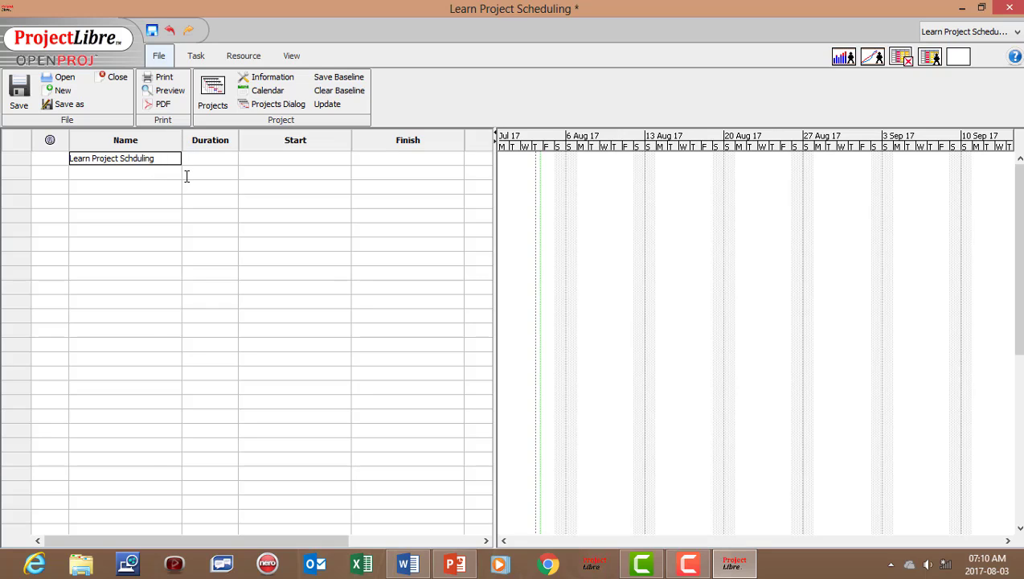
key(Return)
scroll(187, 176, right, 3)
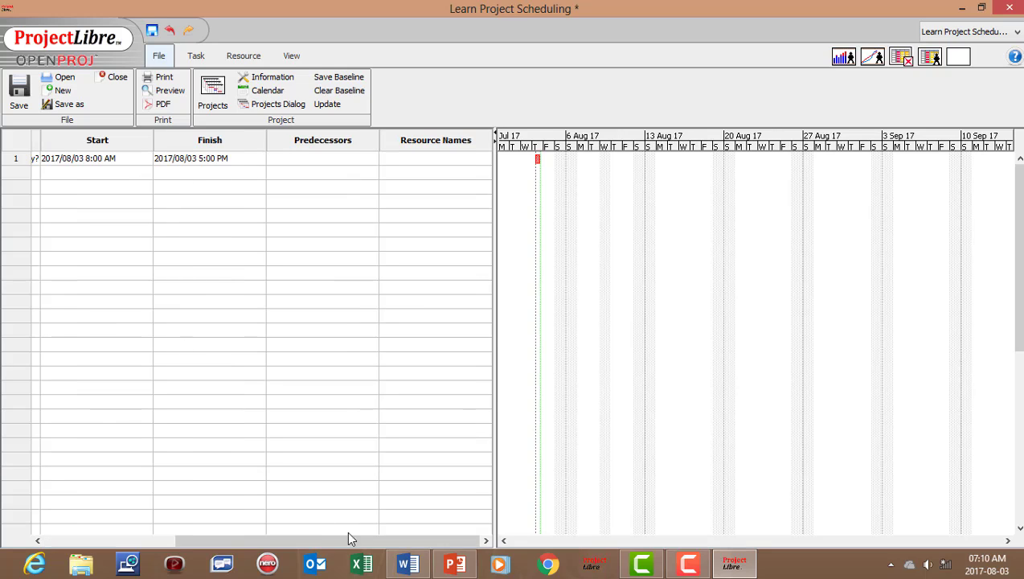
drag(384, 541, 183, 522)
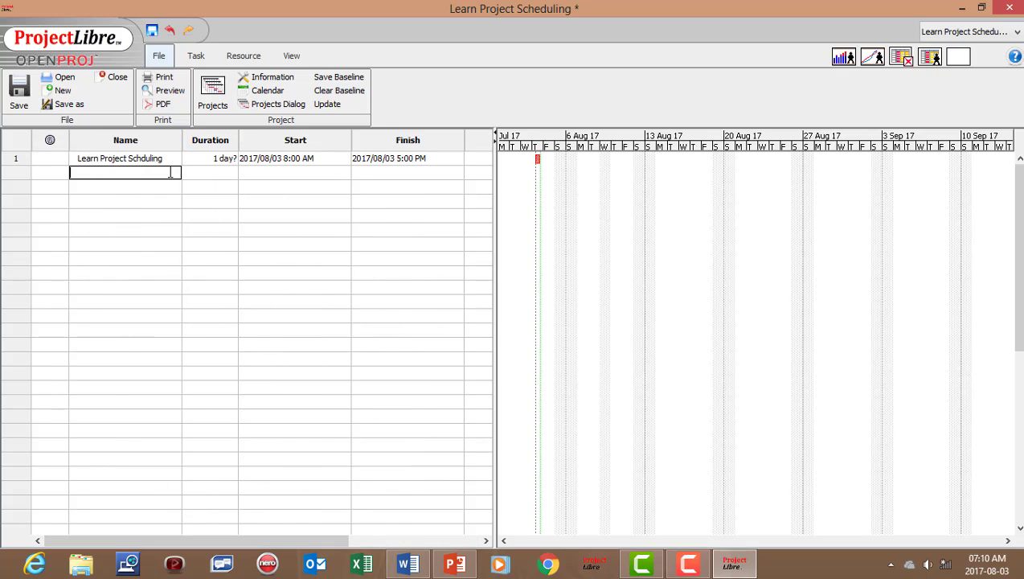
Add a "Start Project" task in the second row and set its duration to 0 days
text(Start Project)
click(184, 191)
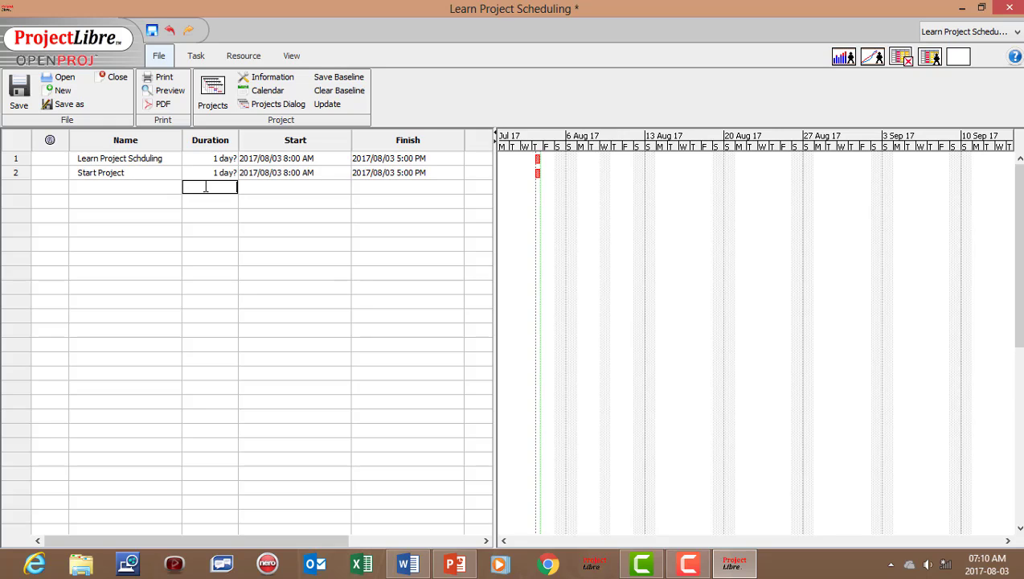
double_click(214, 173)
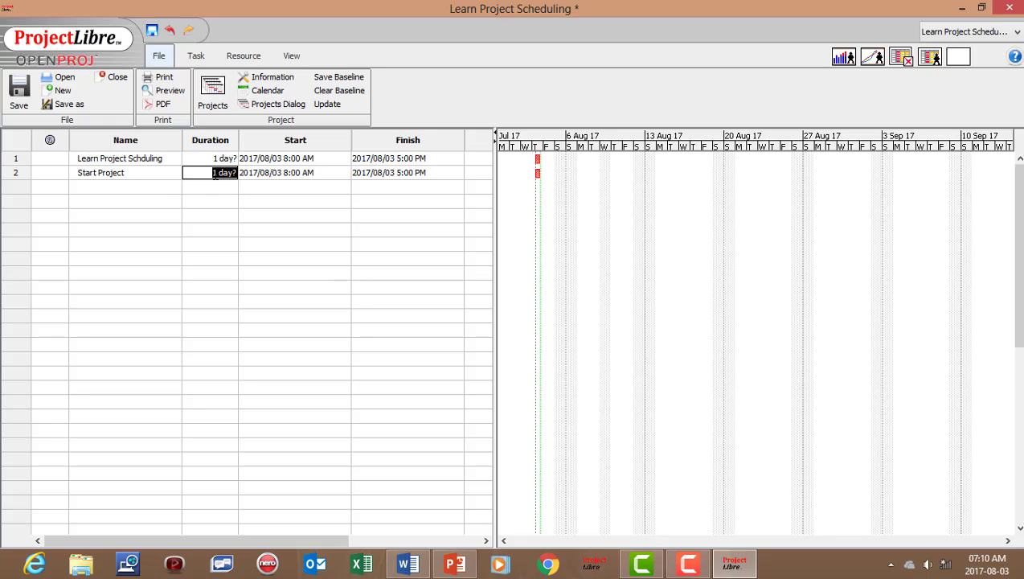
text(0)
click(222, 186)
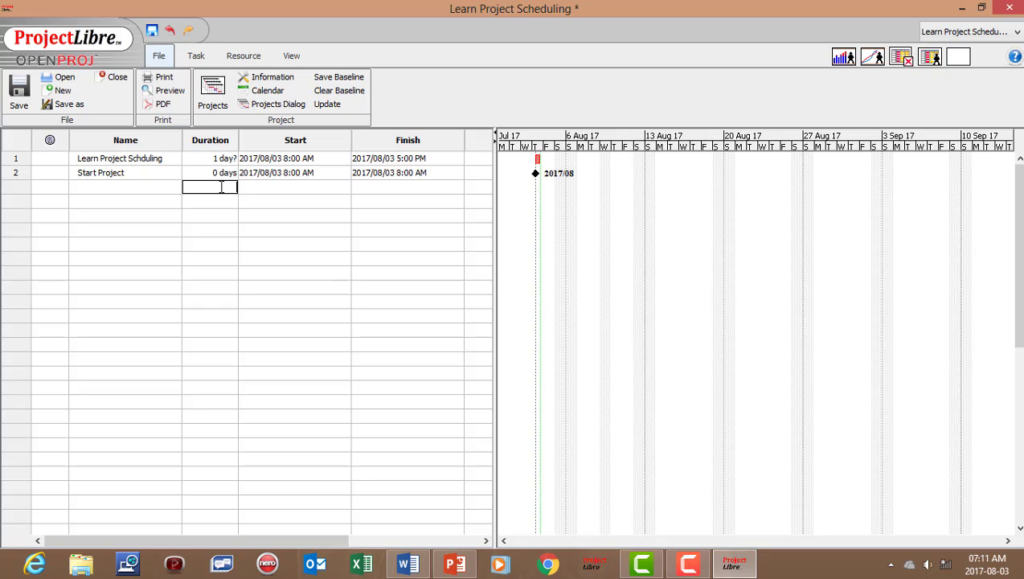
Indent the Start Project task beneath the project's first-row task
double_click(129, 172)
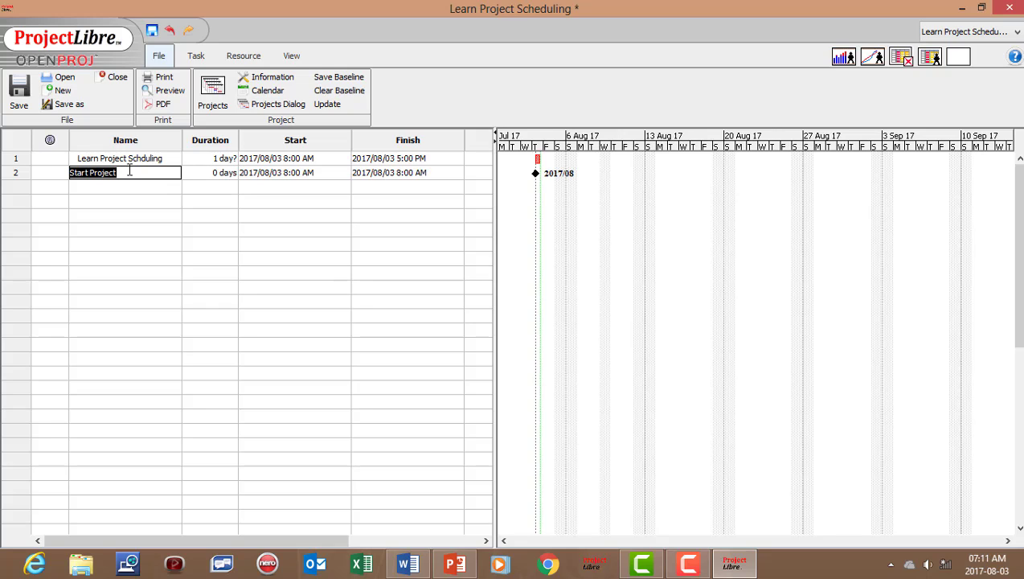
click(196, 56)
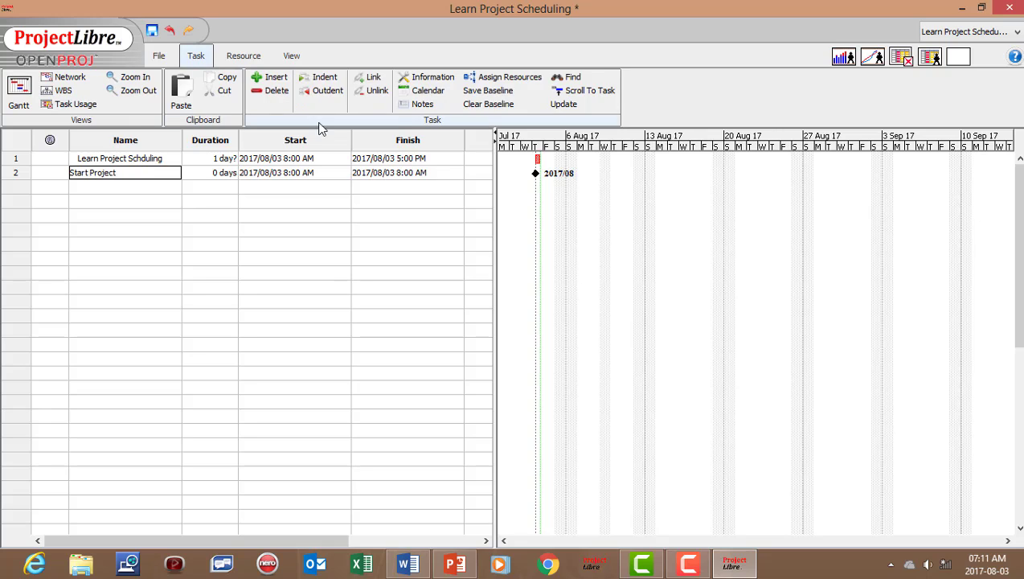
click(326, 78)
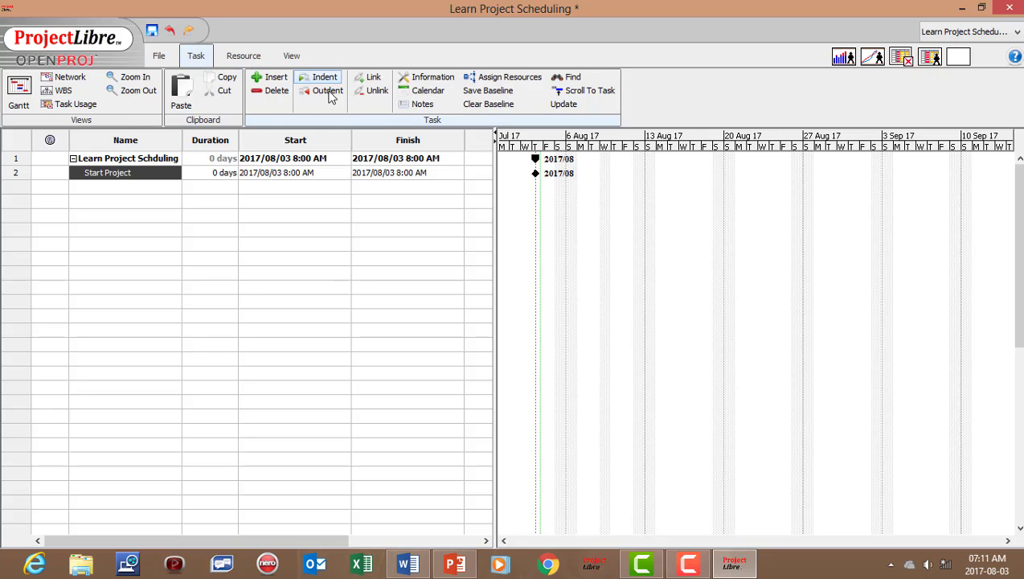
Add three tasks named "Task A", "Task A1" and "Task A2" below Start Project
click(146, 188)
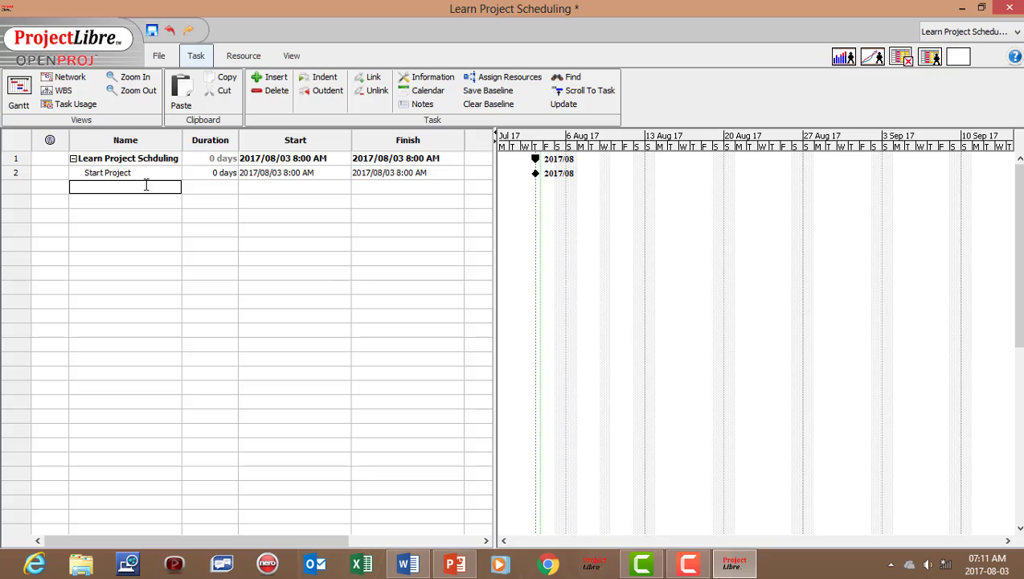
text(Task A)
key(Return)
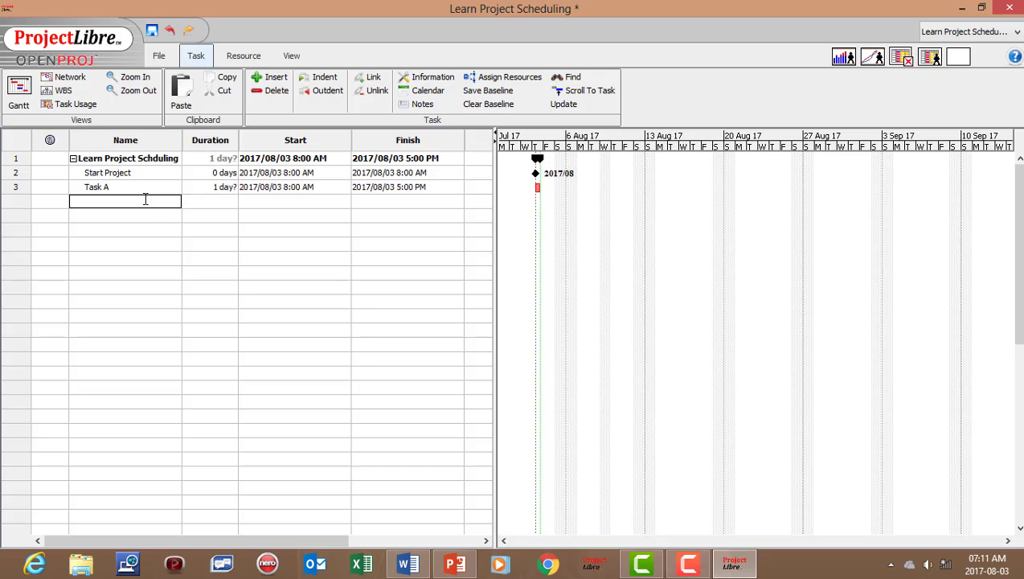
text(Task A1)
key(Return)
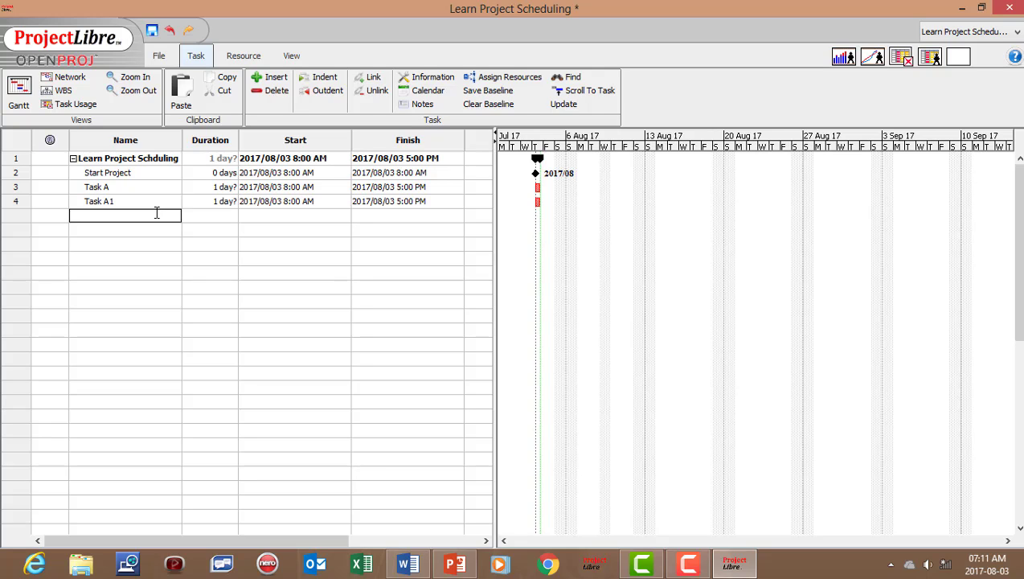
text(Task A2)
key(Return)
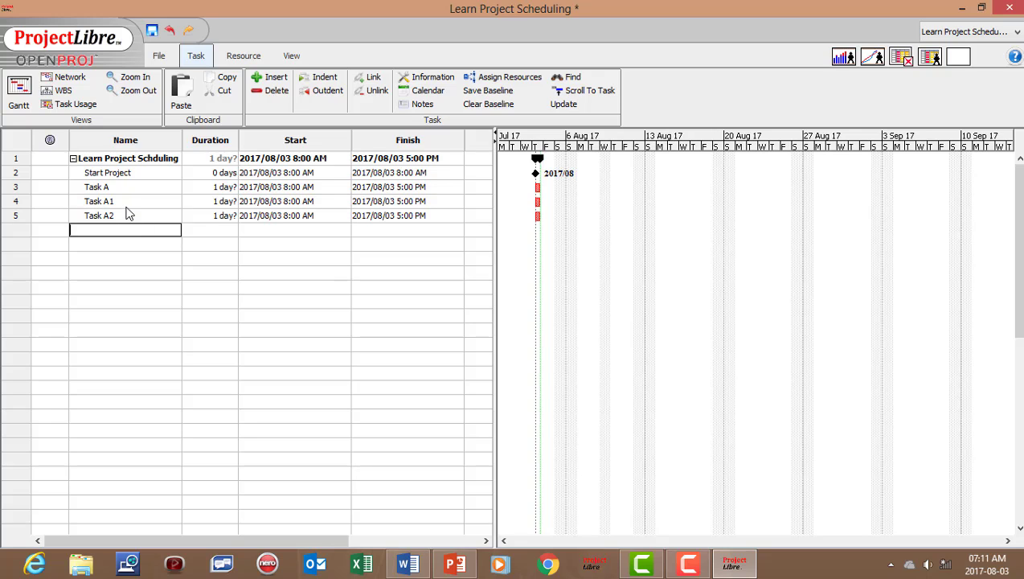
Indent Task A1 and Task A2 so both become subtasks of Task A
click(126, 201)
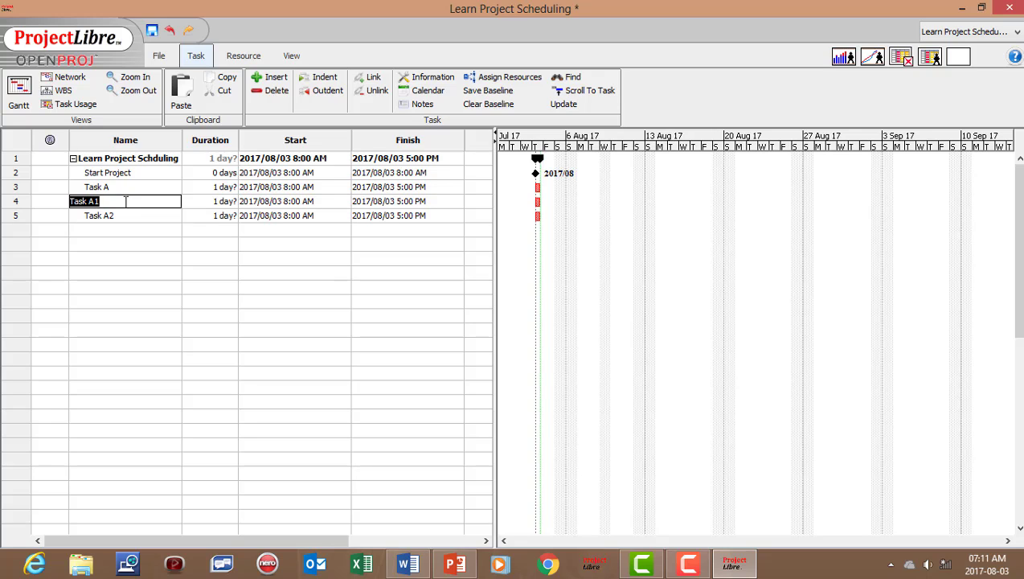
click(320, 78)
click(122, 219)
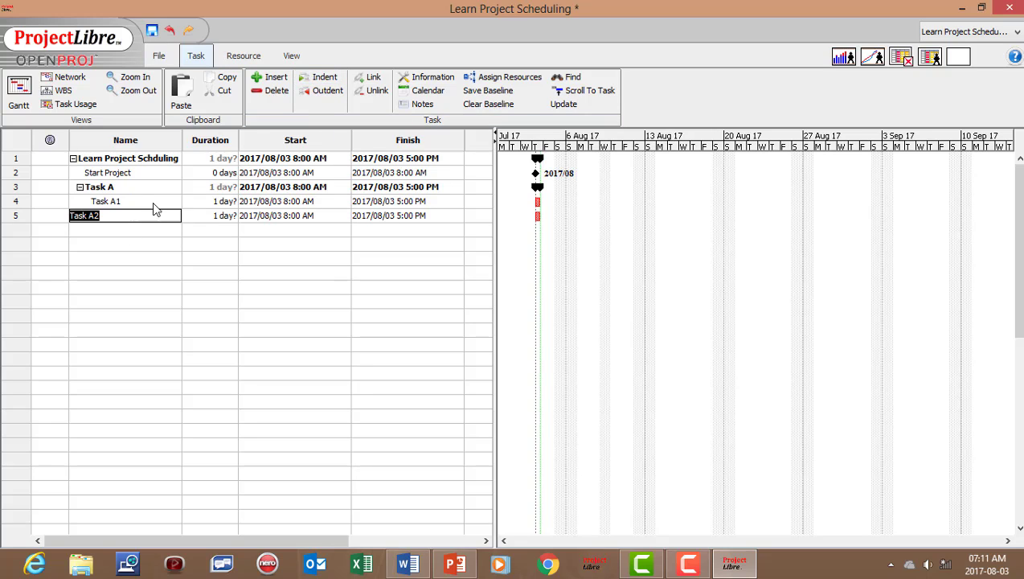
click(318, 78)
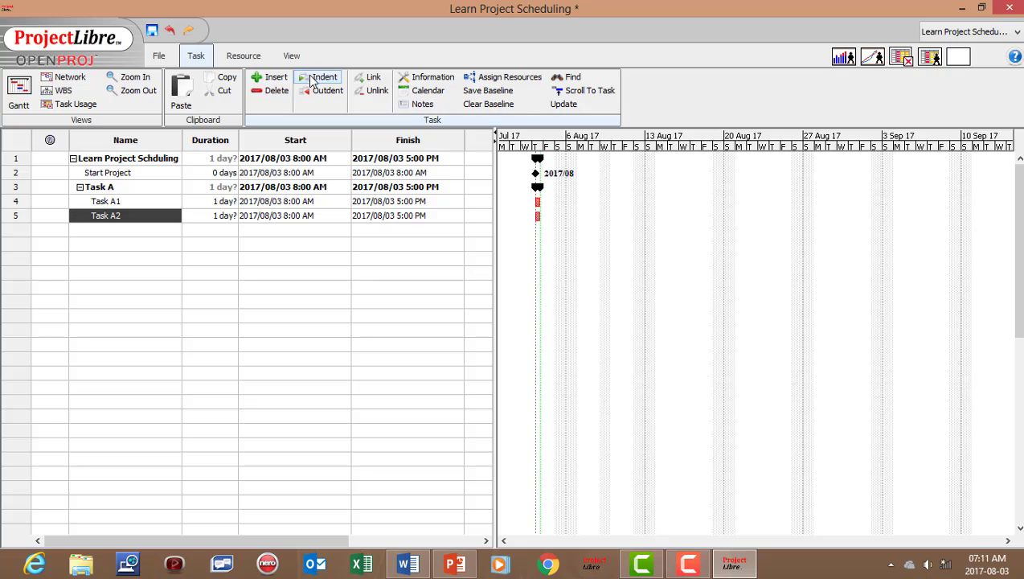
click(129, 190)
click(139, 243)
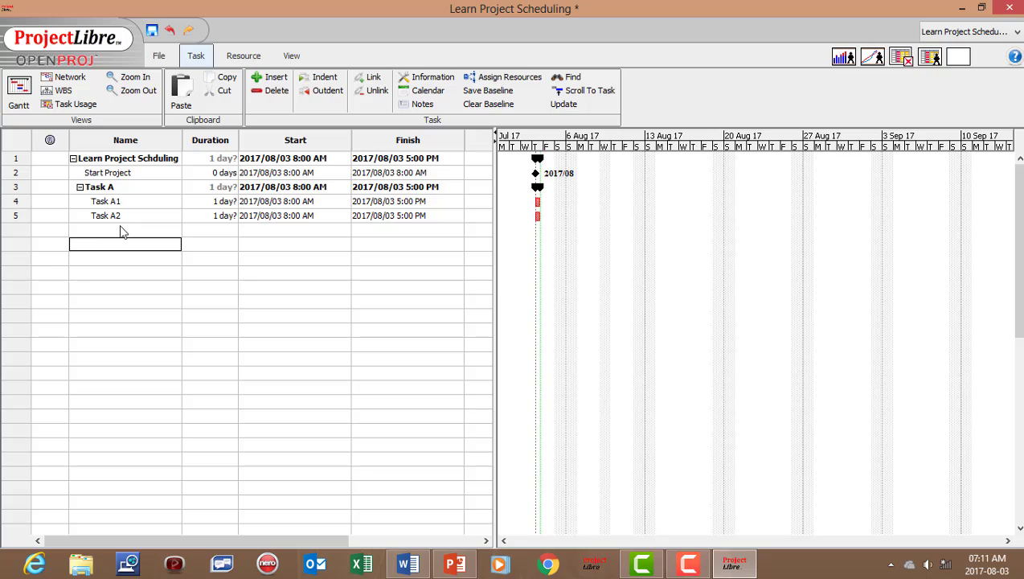
Set Task A's type to Fixed Duration and turn off Effort Driven in its advanced task information
click(14, 189)
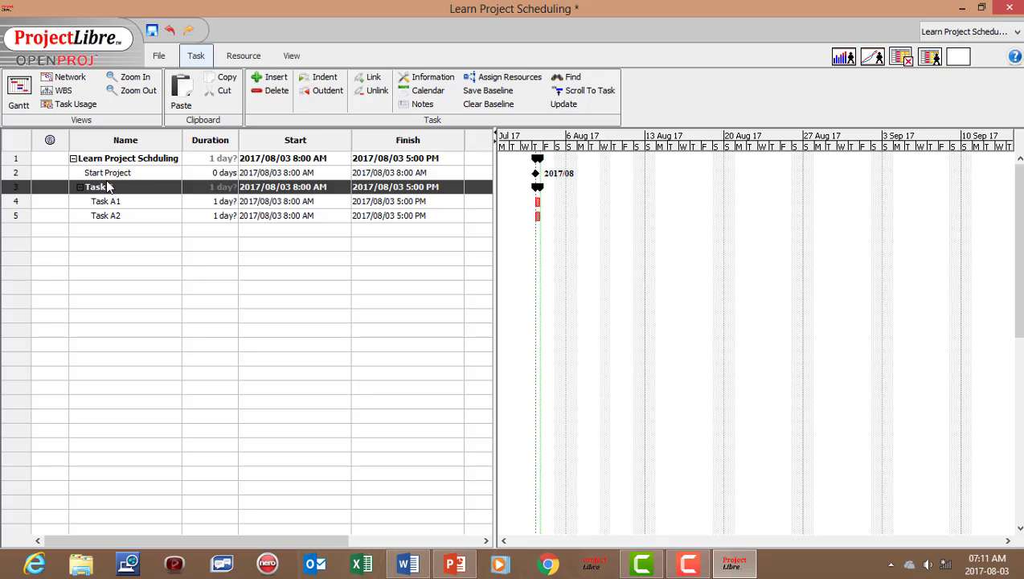
click(417, 83)
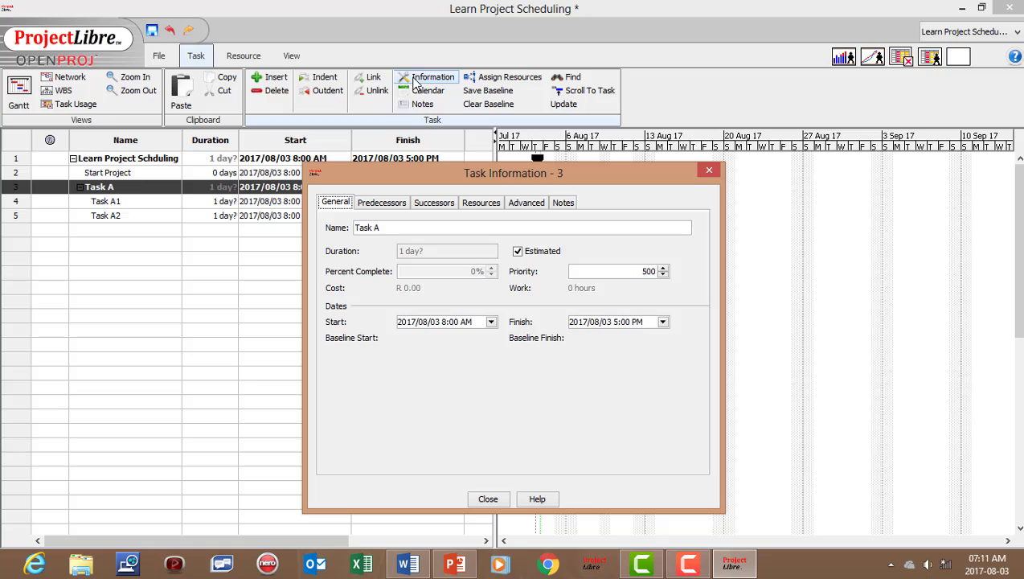
click(528, 203)
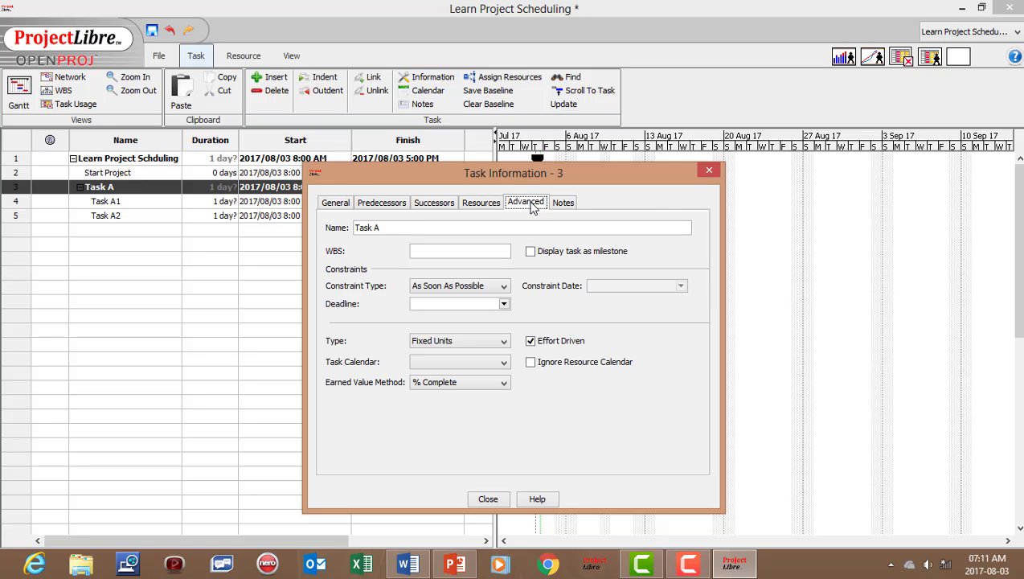
click(504, 342)
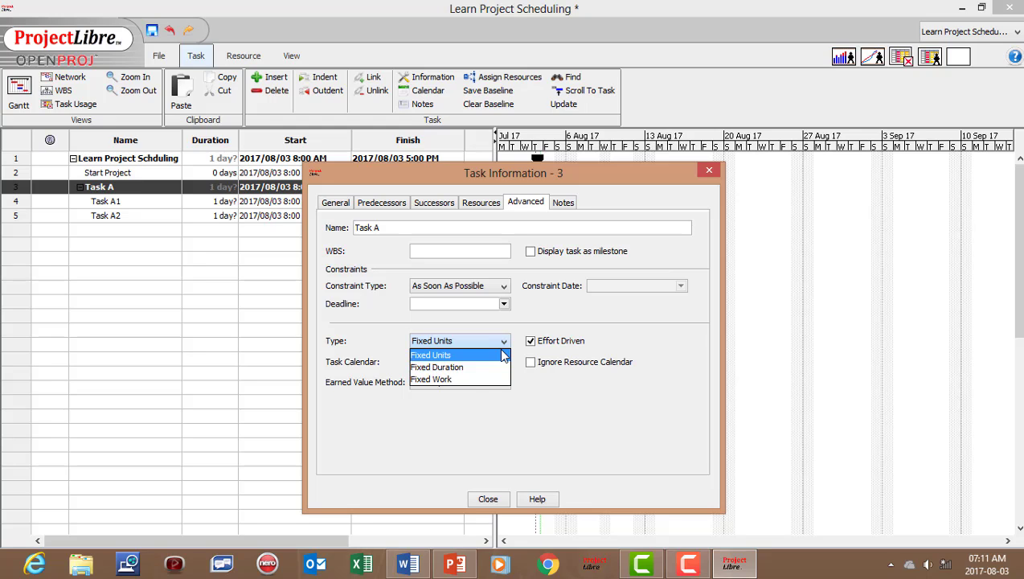
click(466, 368)
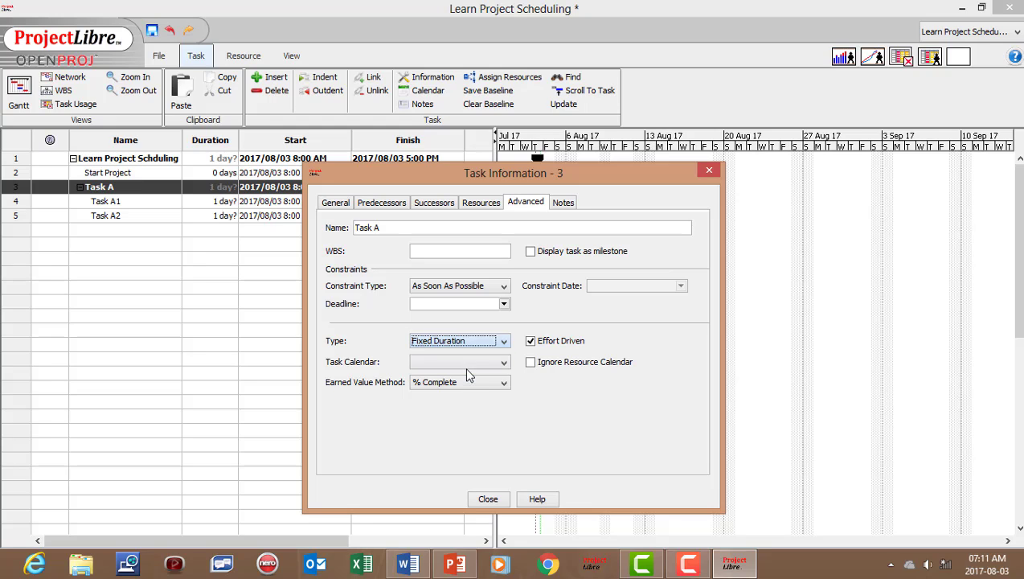
click(531, 342)
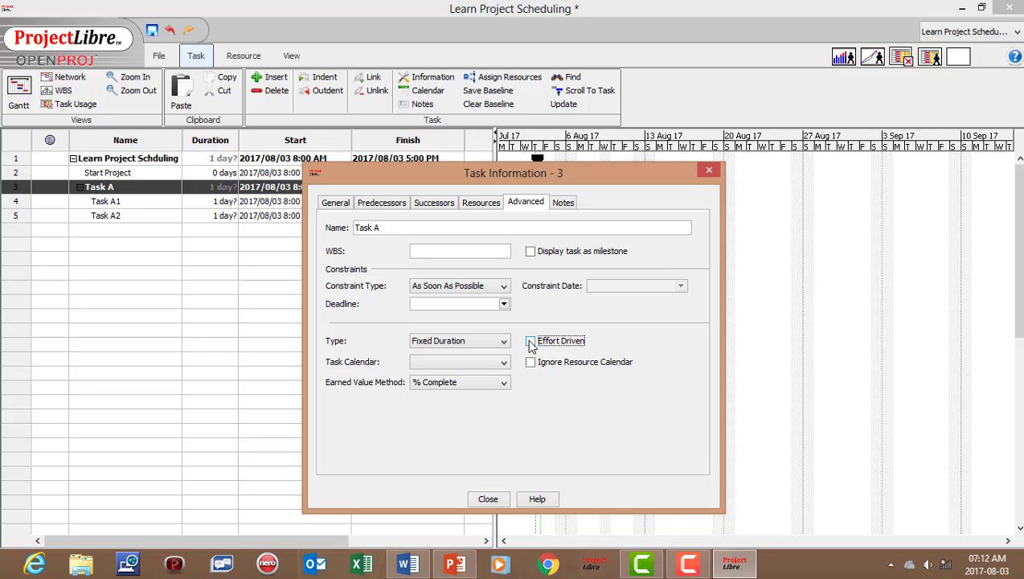
click(494, 498)
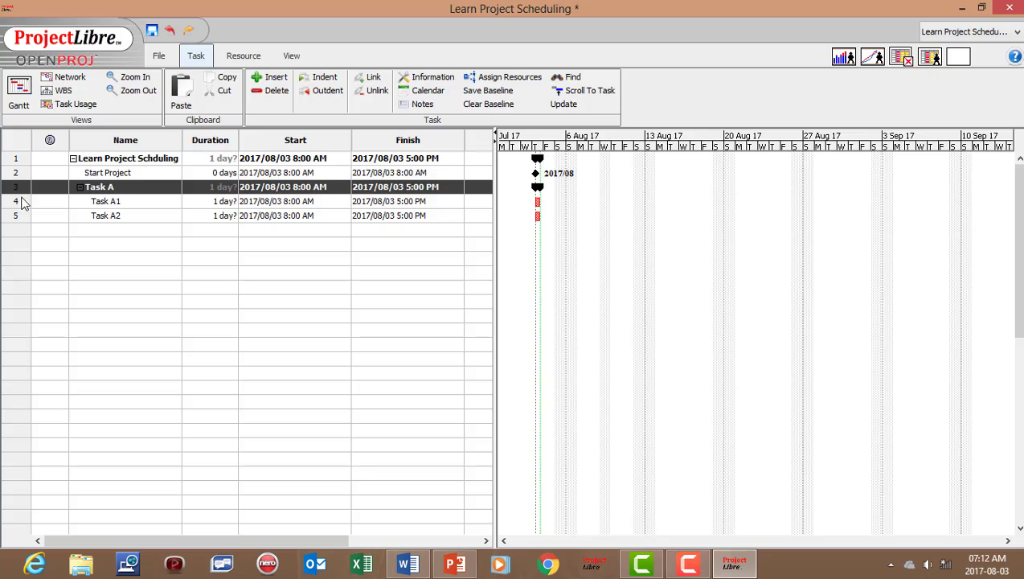
Set Task A1's type to Fixed Duration and turn off its Effort Driven option
click(20, 203)
click(430, 78)
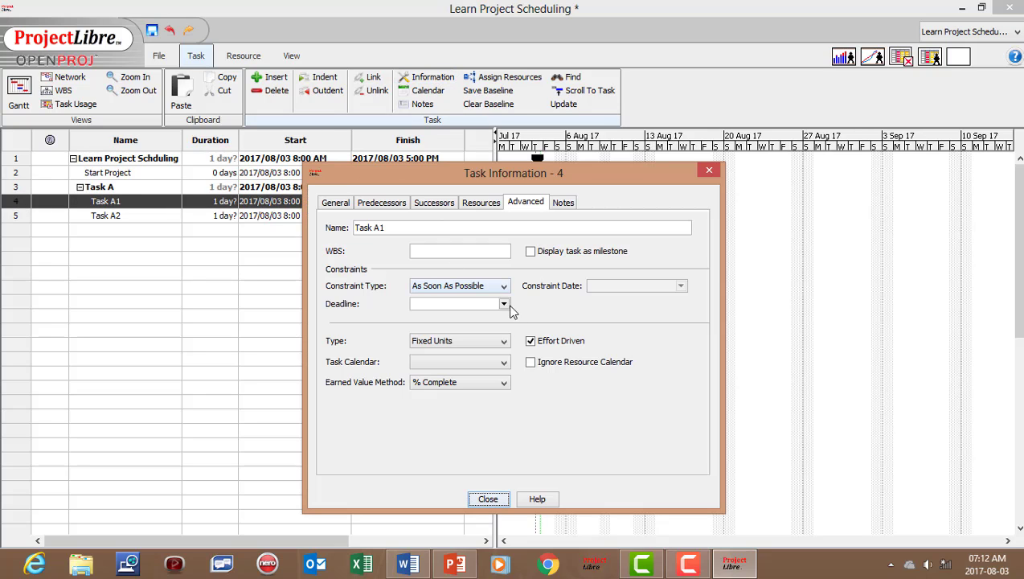
click(503, 341)
click(476, 366)
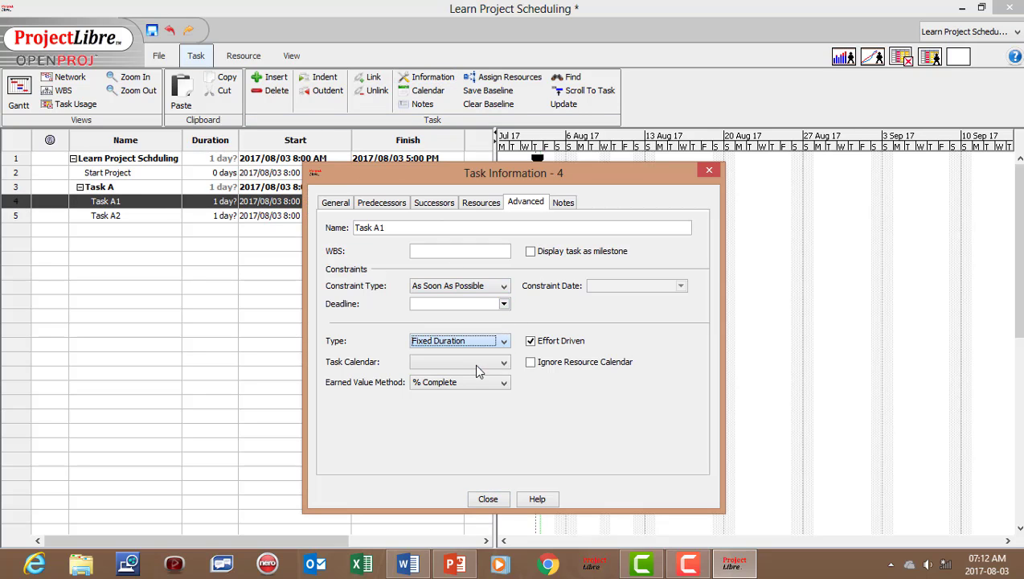
click(530, 341)
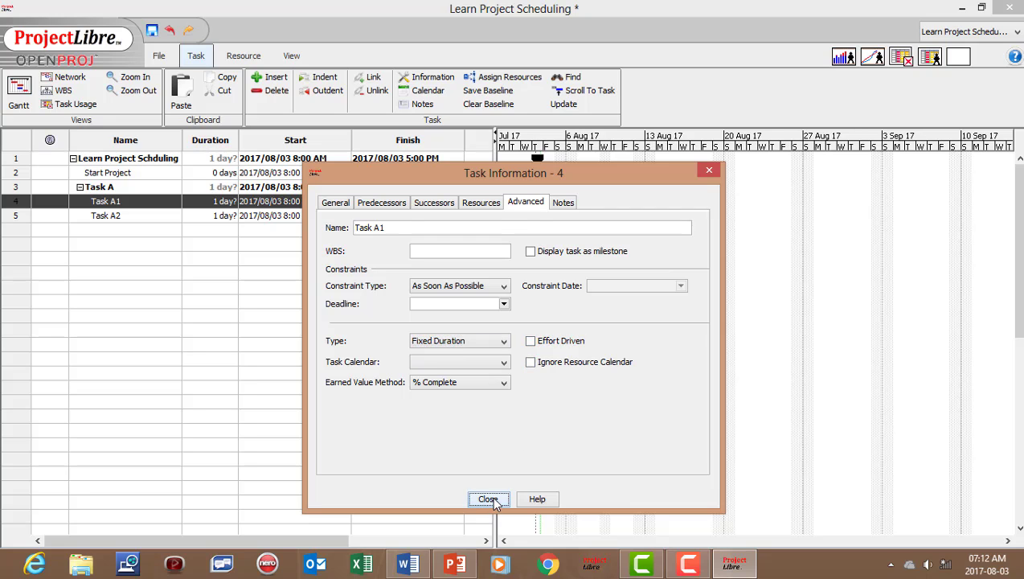
click(488, 500)
Set Task A2's type to Fixed Duration and turn off its Effort Driven option
click(16, 216)
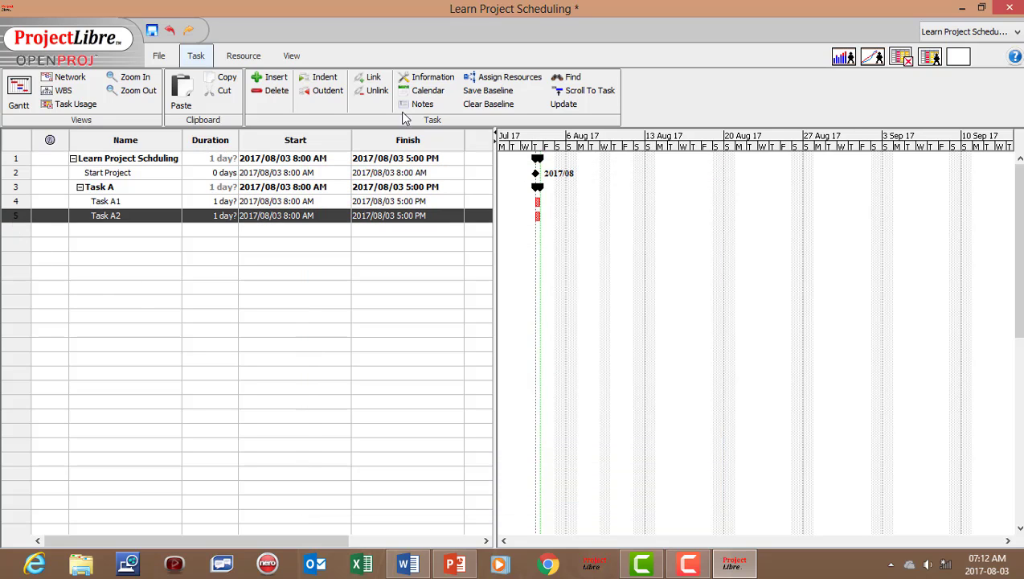
click(426, 78)
click(503, 341)
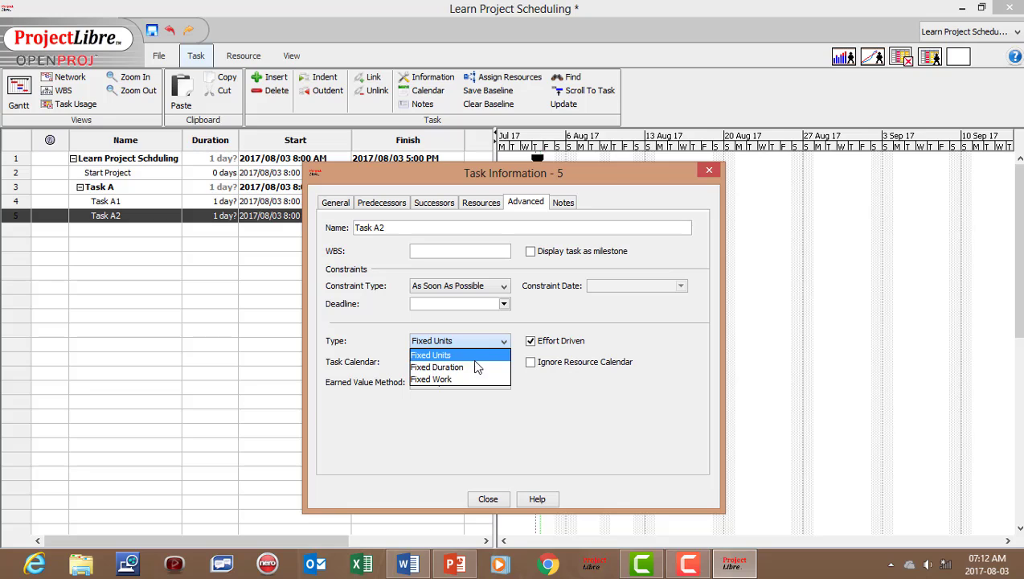
click(485, 367)
click(531, 341)
click(489, 499)
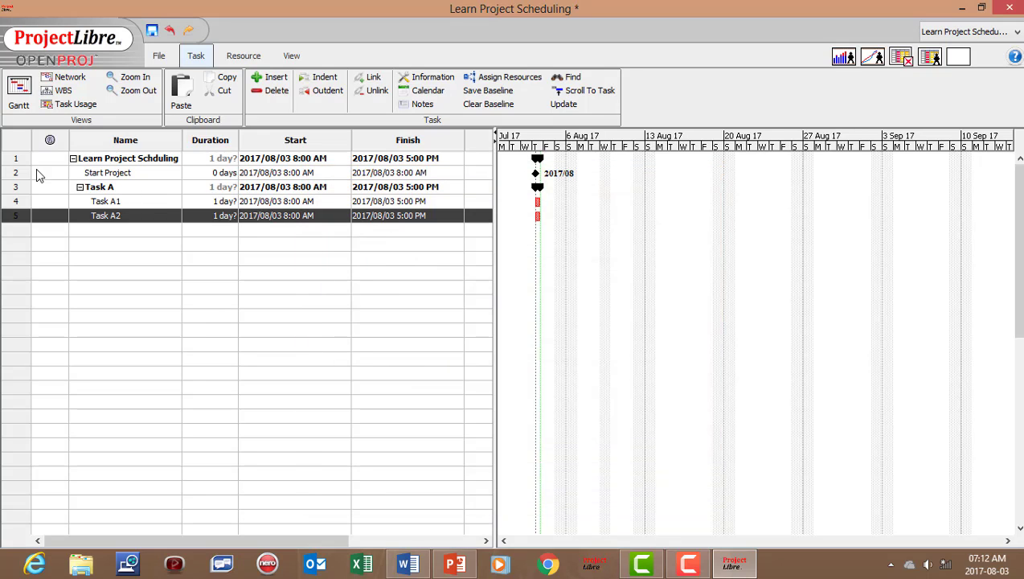
Set the Start Project task's type to Fixed Duration and turn off its Effort Driven option
click(11, 172)
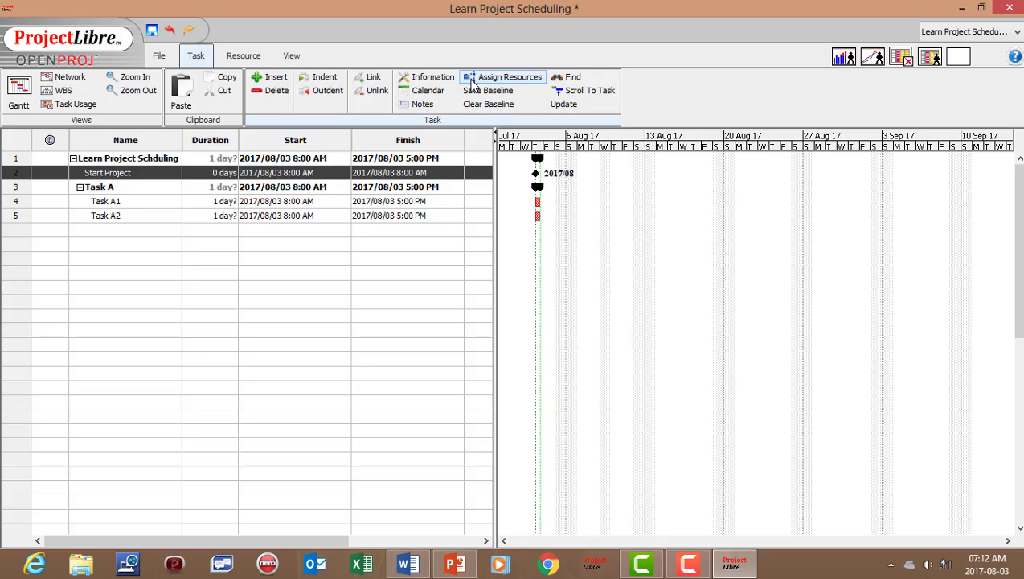
click(426, 77)
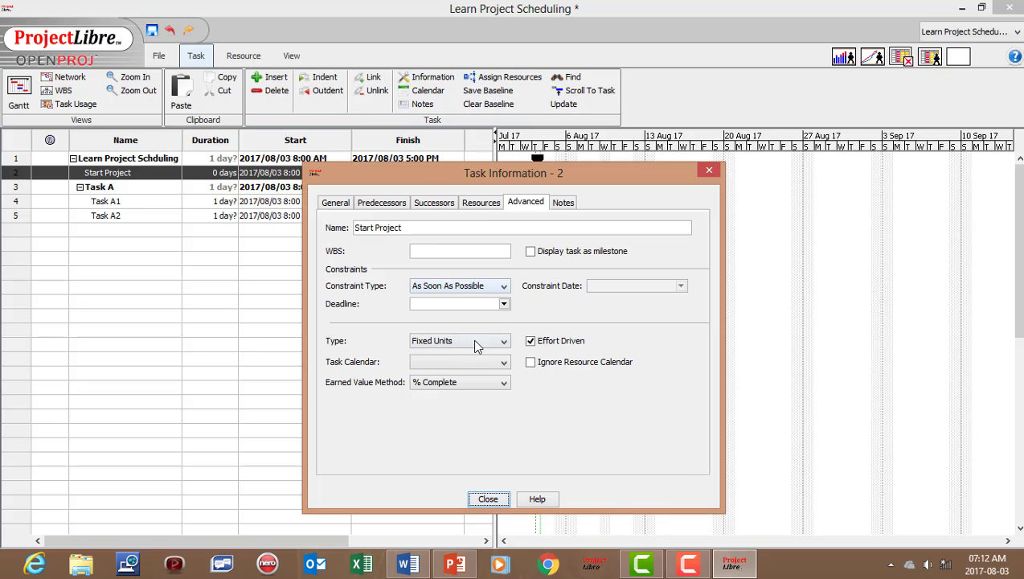
click(505, 344)
click(485, 363)
click(531, 341)
click(488, 498)
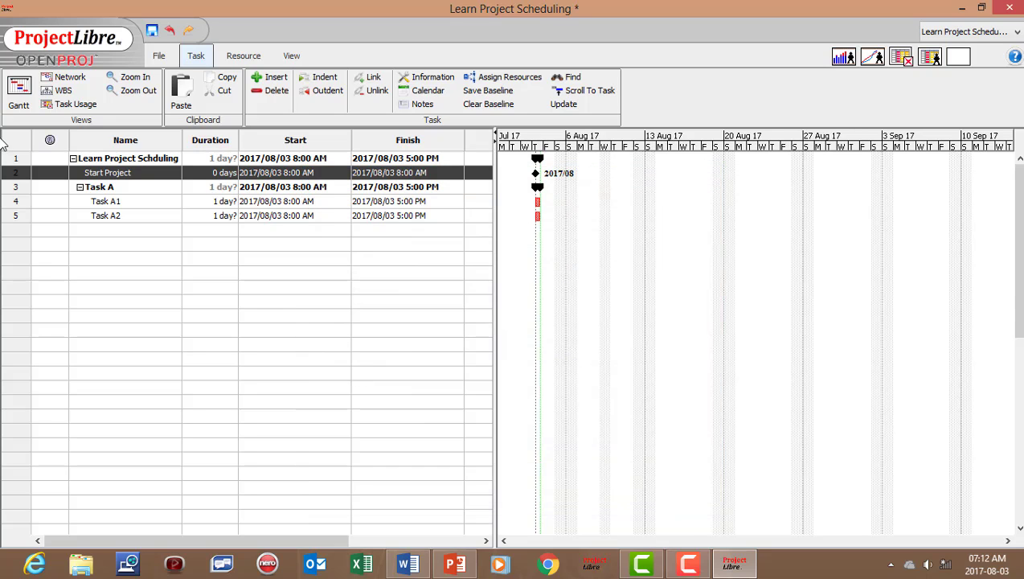
Set the first-row Learn Project Schduling task's type to Fixed Duration and turn off its Effort Driven option
click(16, 159)
click(424, 78)
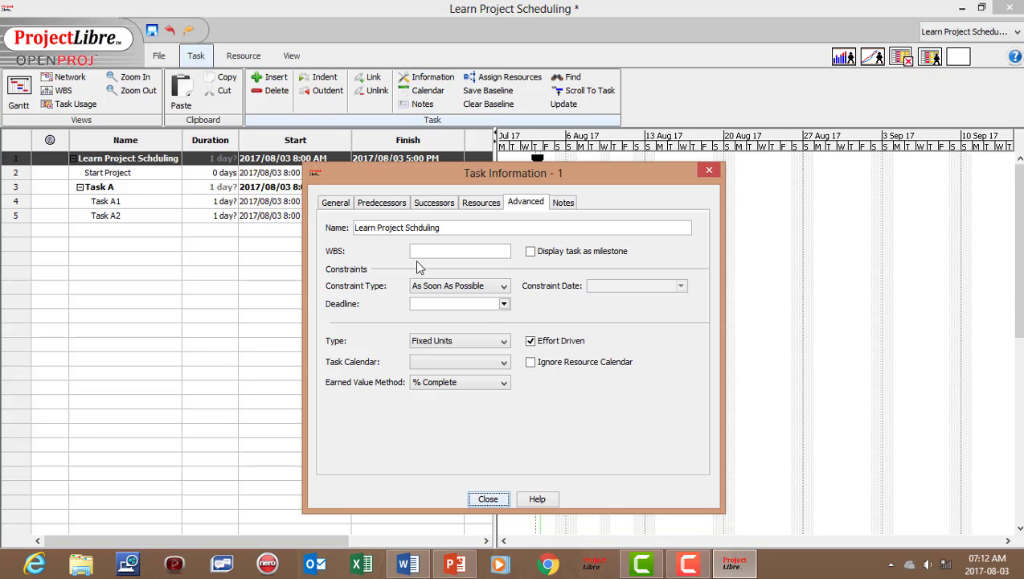
click(504, 344)
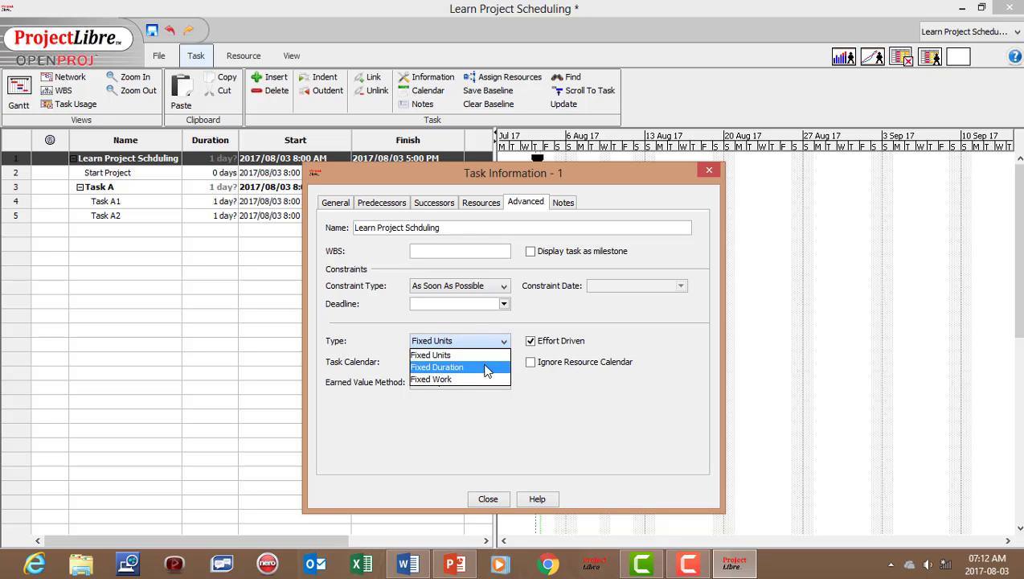
click(484, 363)
click(531, 341)
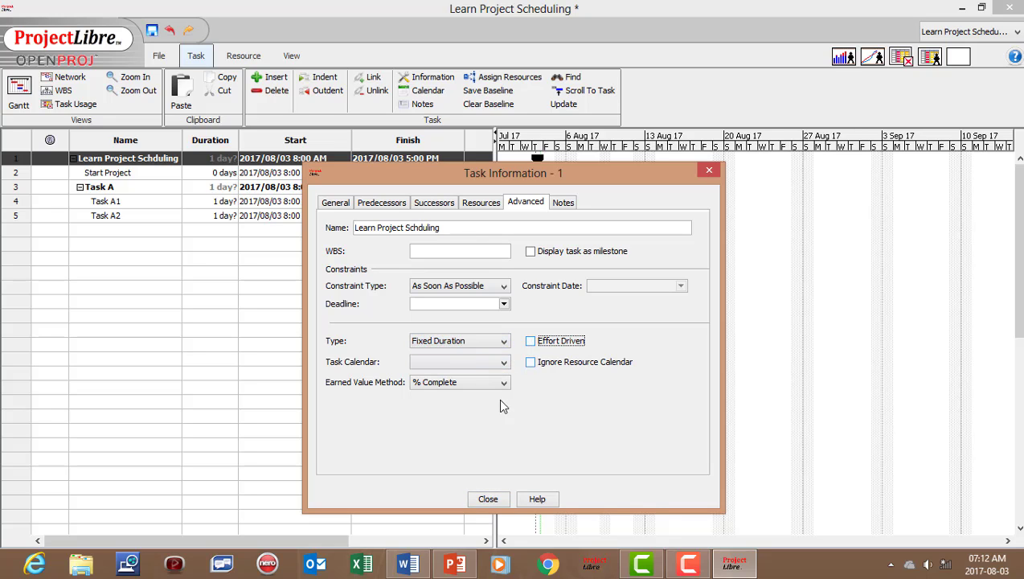
click(505, 500)
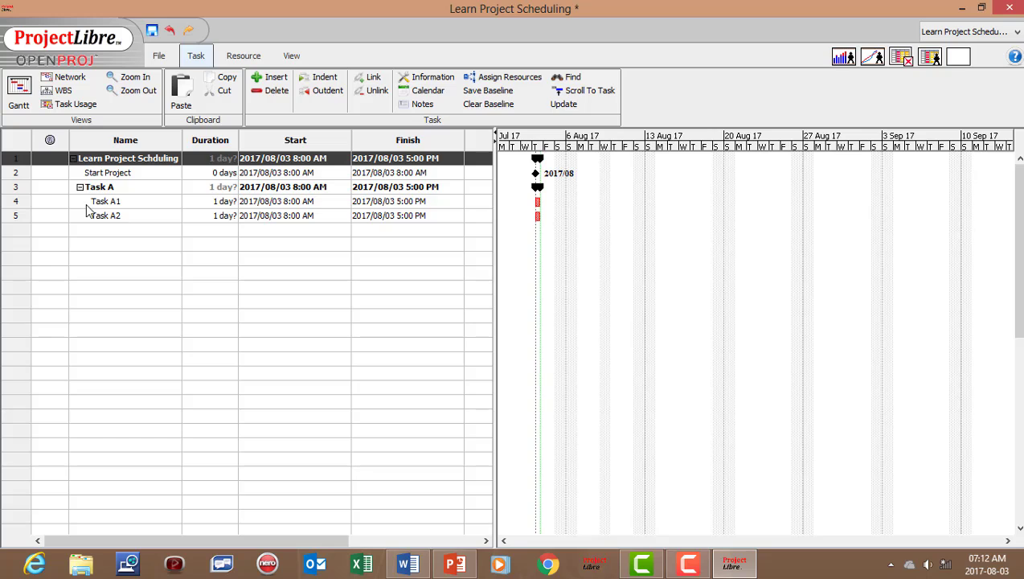
Copy Task A with its subtasks Task A1 and Task A2, and paste them into the first empty row below
click(20, 188)
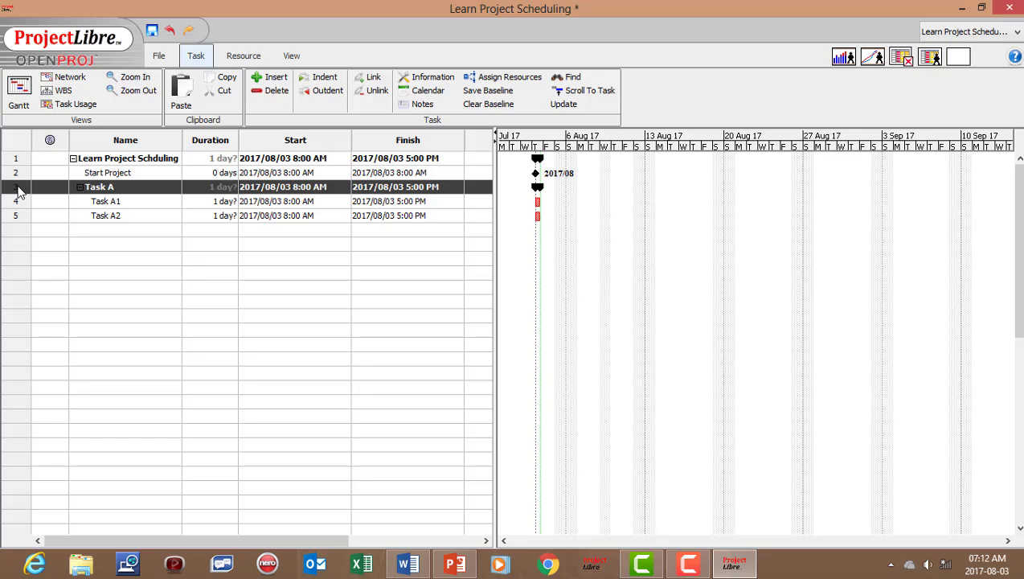
shift+click(16, 203)
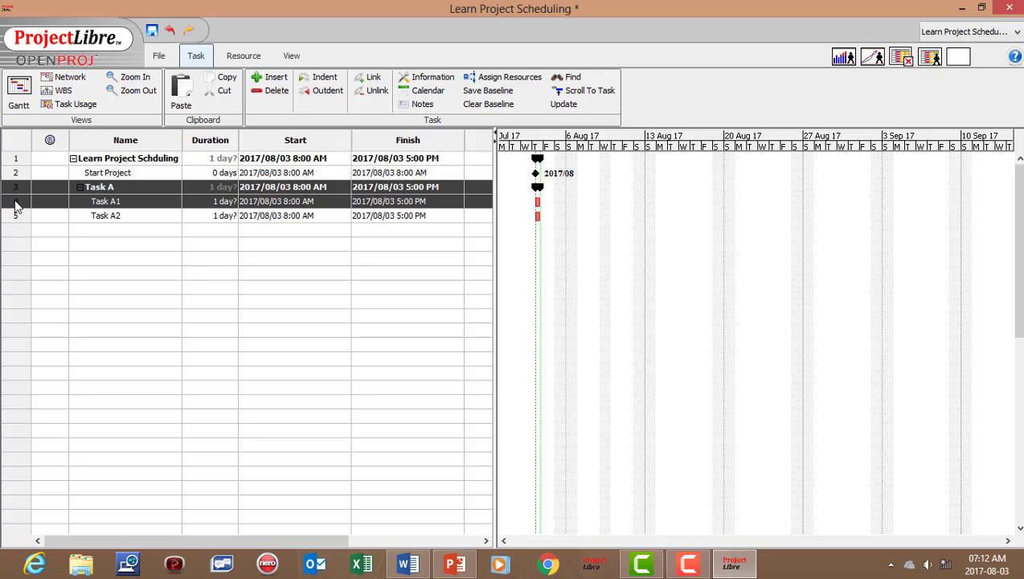
shift+click(15, 219)
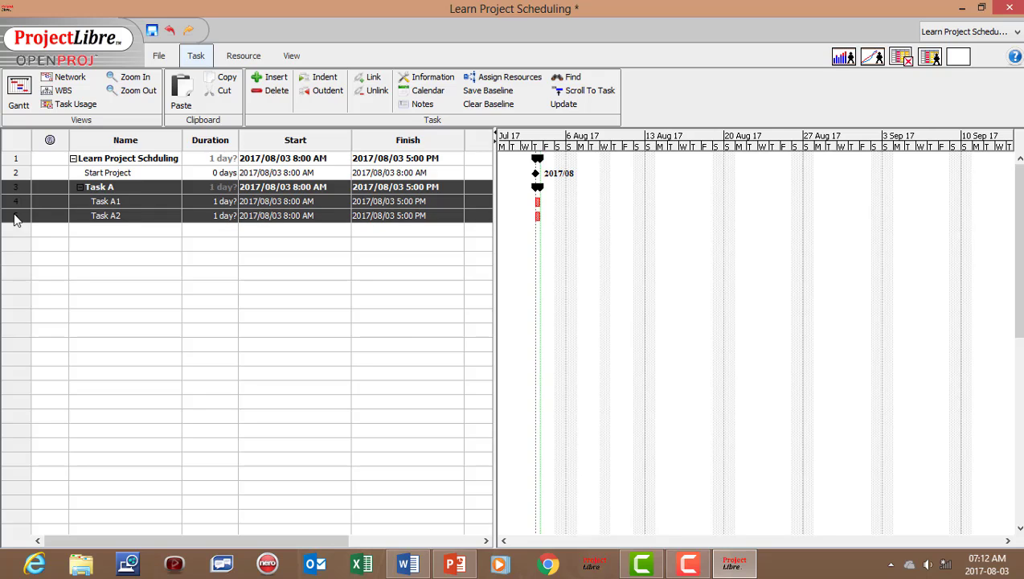
click(24, 231)
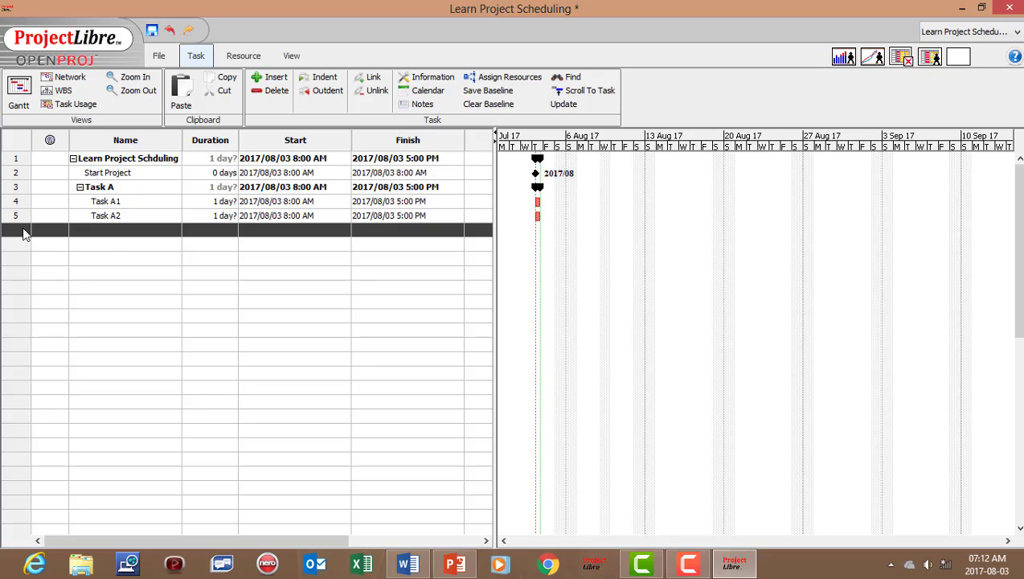
key(ctrl+v)
Rename the three pasted tasks Task B, Task B1 and Task B2, and indent Task B beneath the project's first-row task
double_click(101, 230)
click(98, 230)
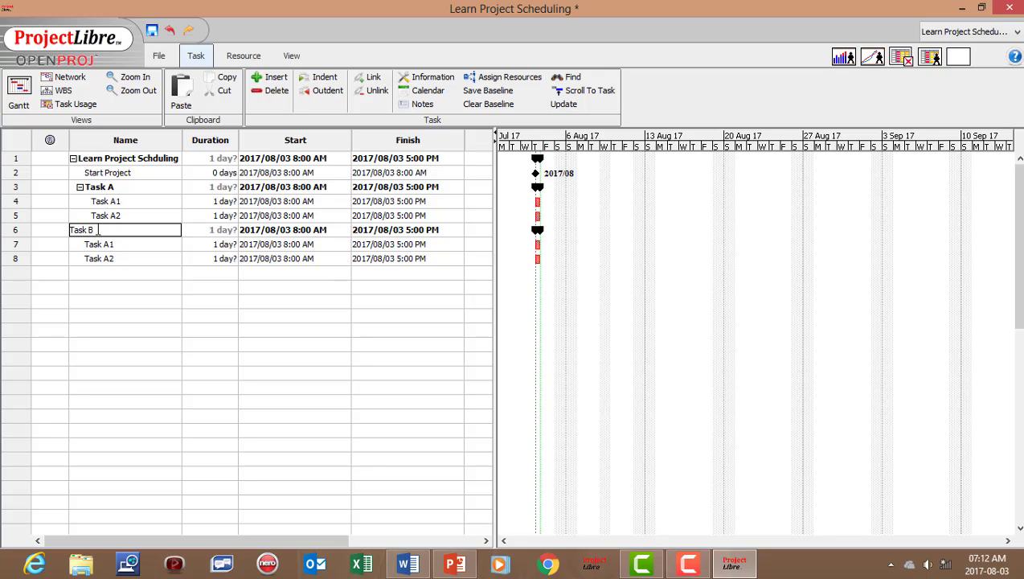
double_click(100, 244)
click(97, 244)
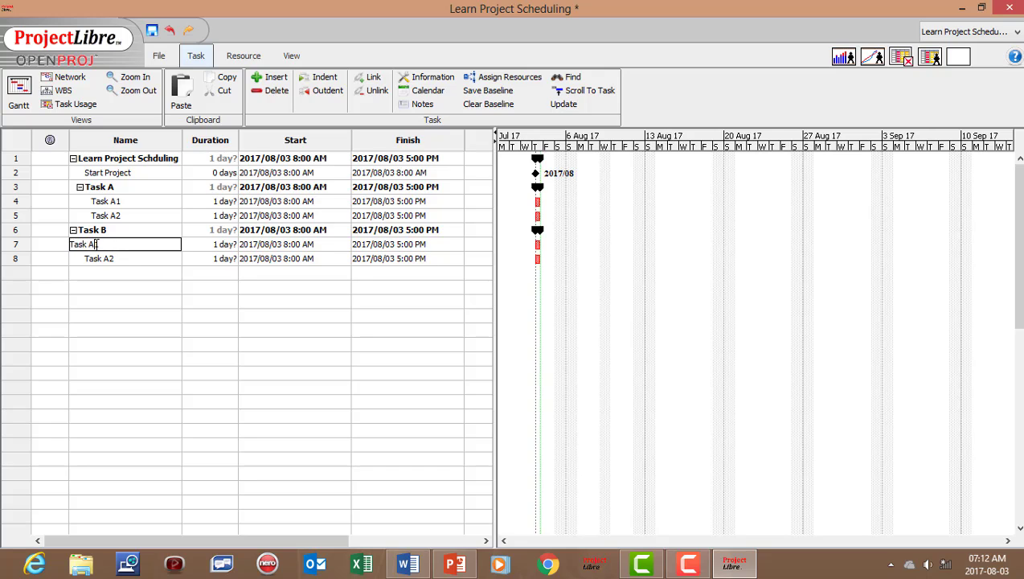
text(B)
double_click(95, 258)
click(95, 258)
key(BackSpace)
text(B)
click(115, 274)
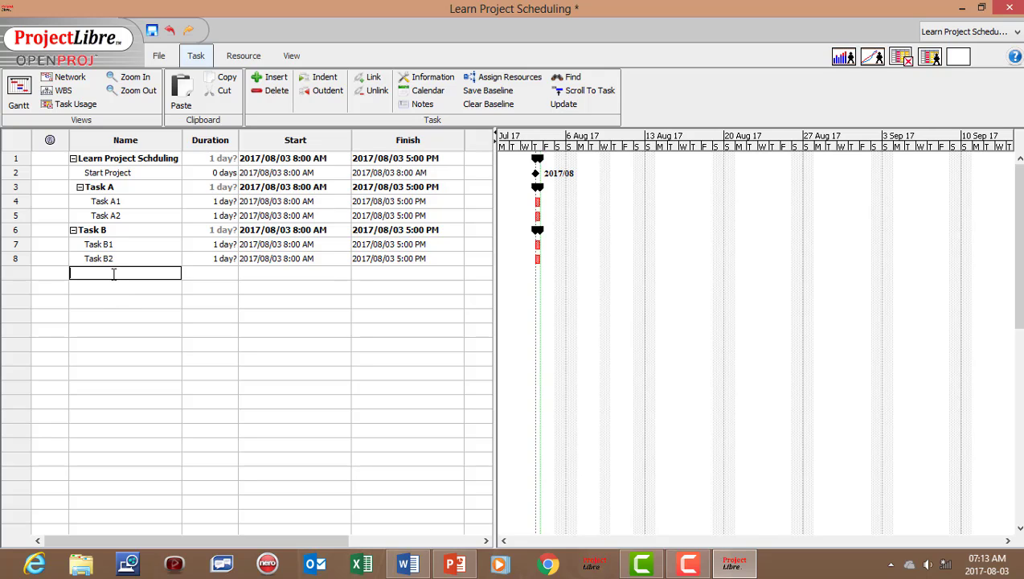
click(123, 230)
click(322, 77)
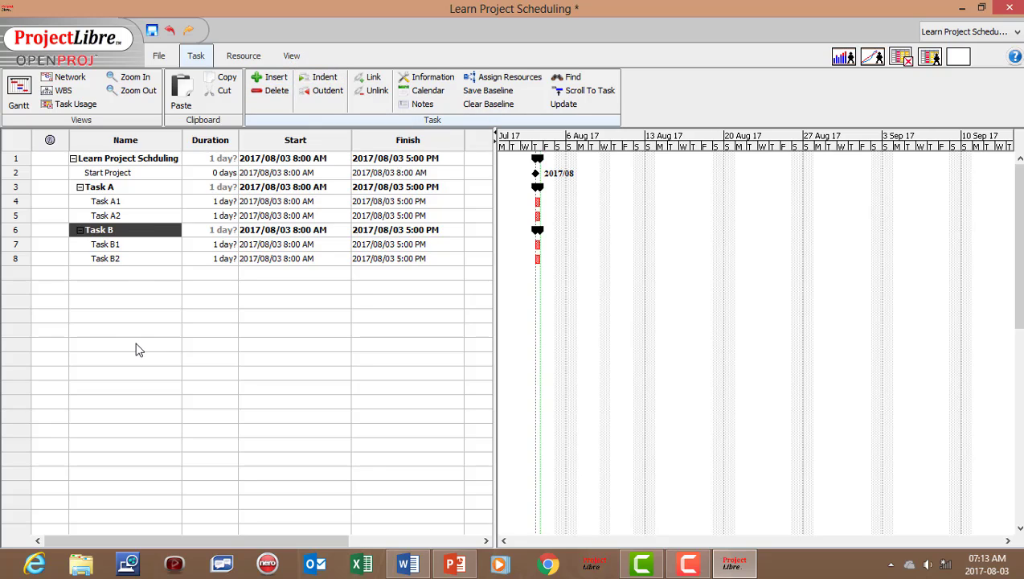
Add a task named "Task C" below Task B2 and outdent it to the same level as Task B
double_click(136, 273)
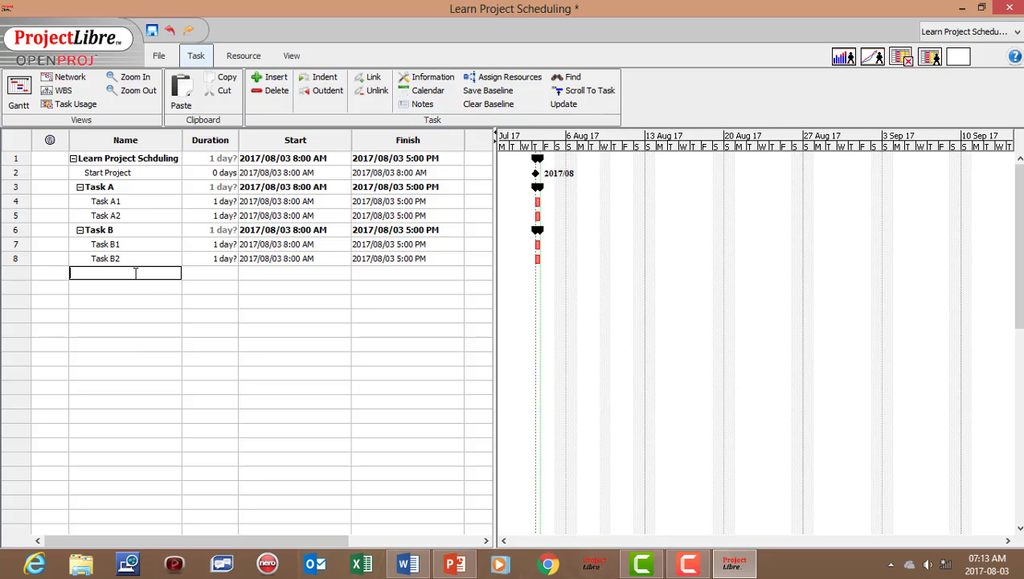
text(Task C)
key(Return)
click(125, 273)
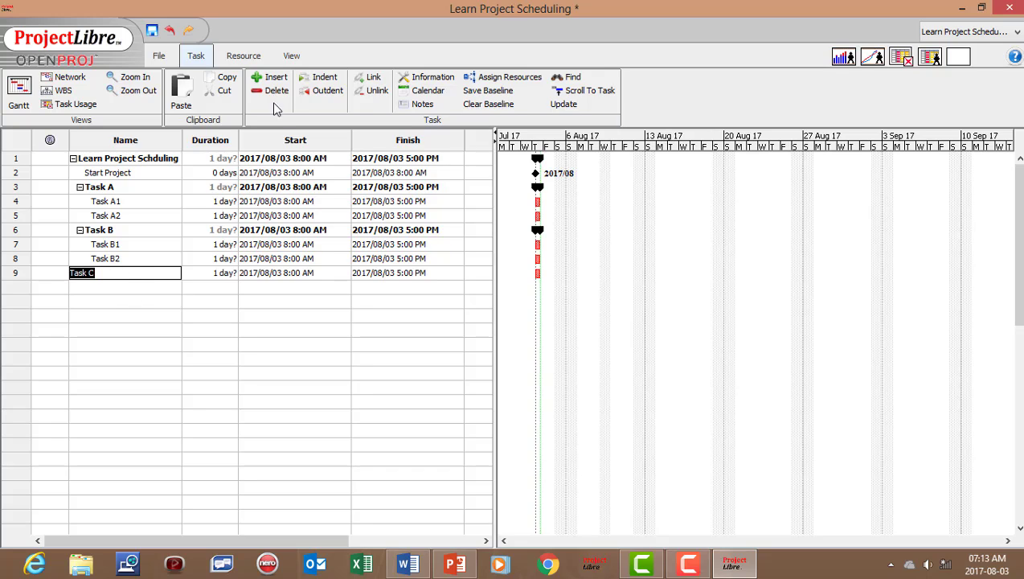
click(326, 92)
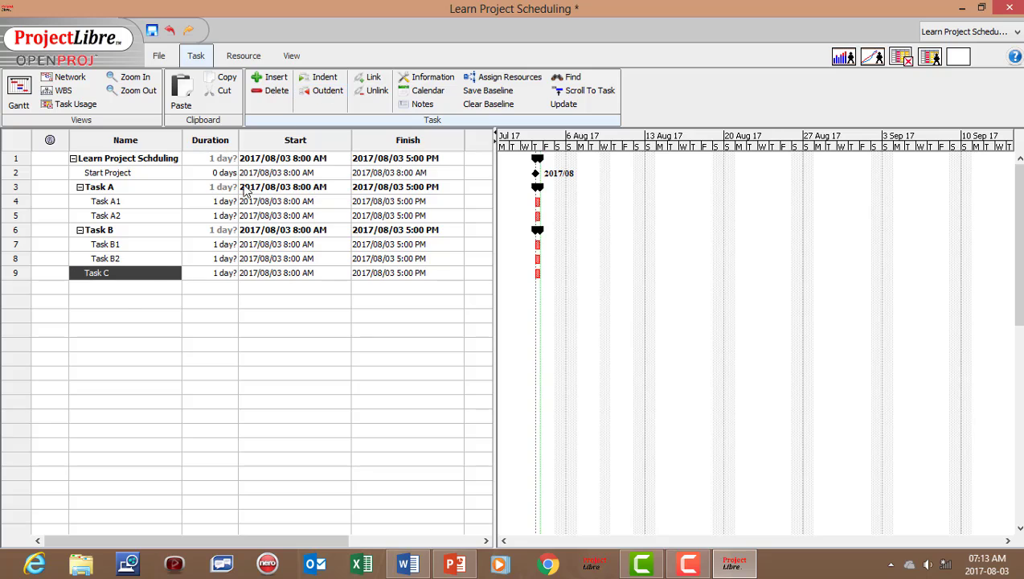
Add a task named "Finish Project" in the first empty row below Task C and set its duration to 0 days
click(121, 289)
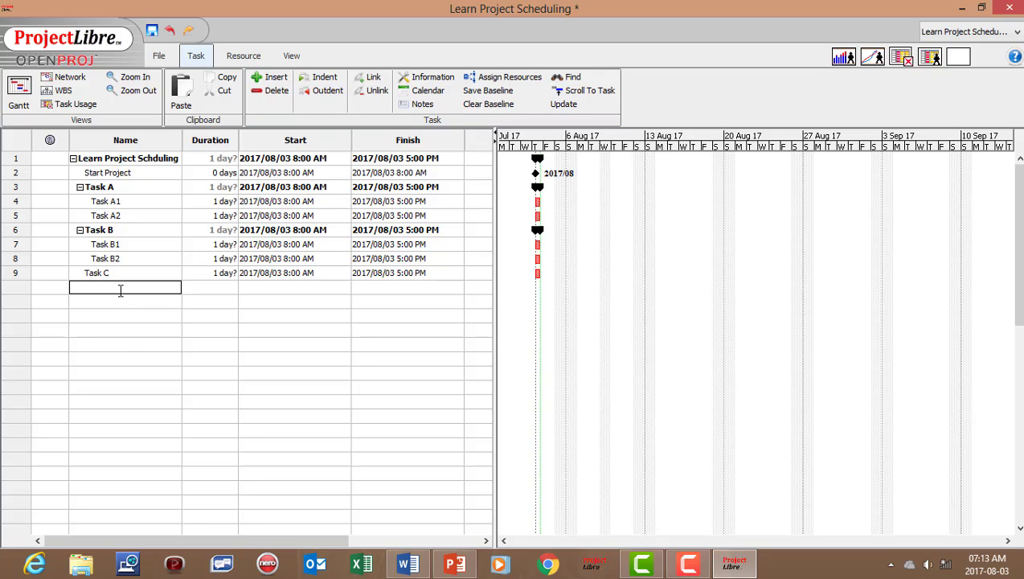
text(Finish Project)
click(206, 291)
text(0)
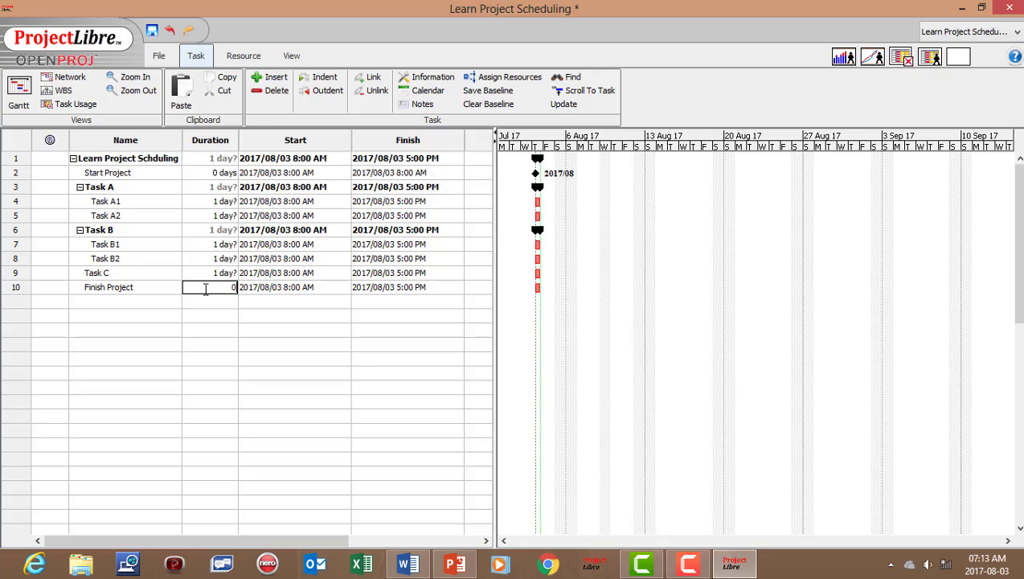
key(Return)
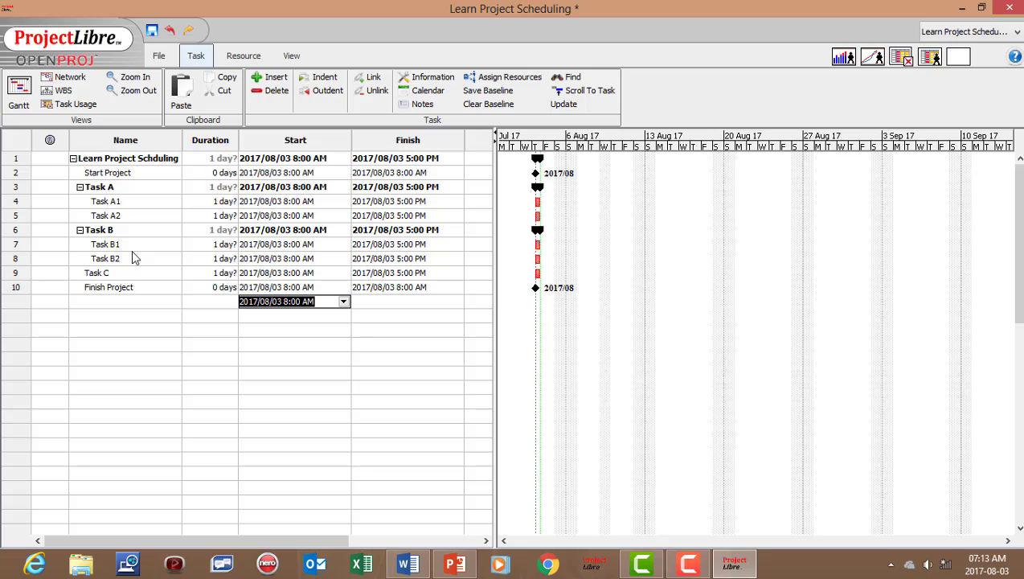
Set the durations of Task A1 and Task A2 to 10 days each
click(215, 202)
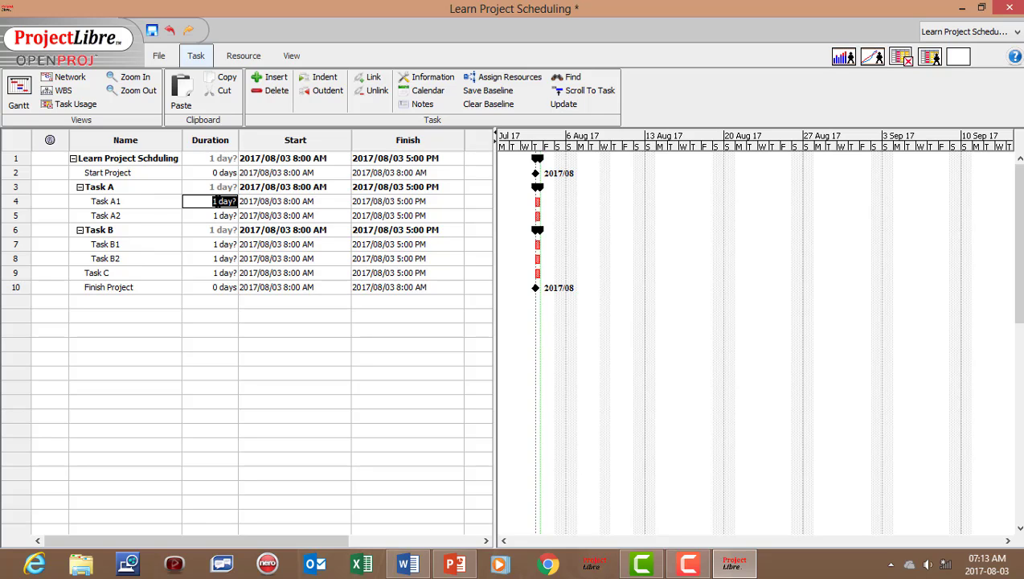
text(10)
click(215, 215)
text(10)
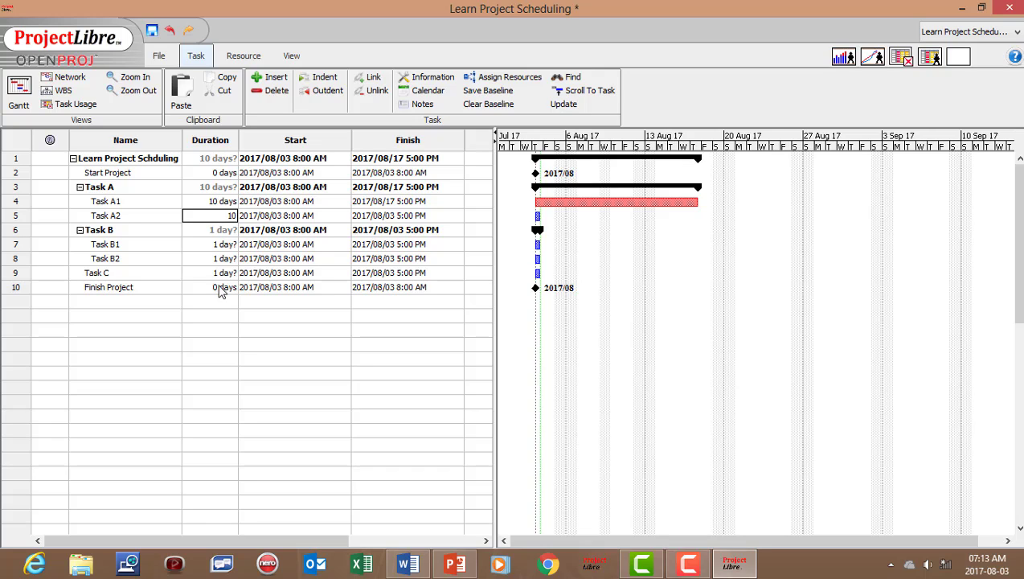
Set the durations of Task B1 to 15 days, Task B2 to 10 days and Task C to 20 days
click(199, 245)
text(15)
click(198, 259)
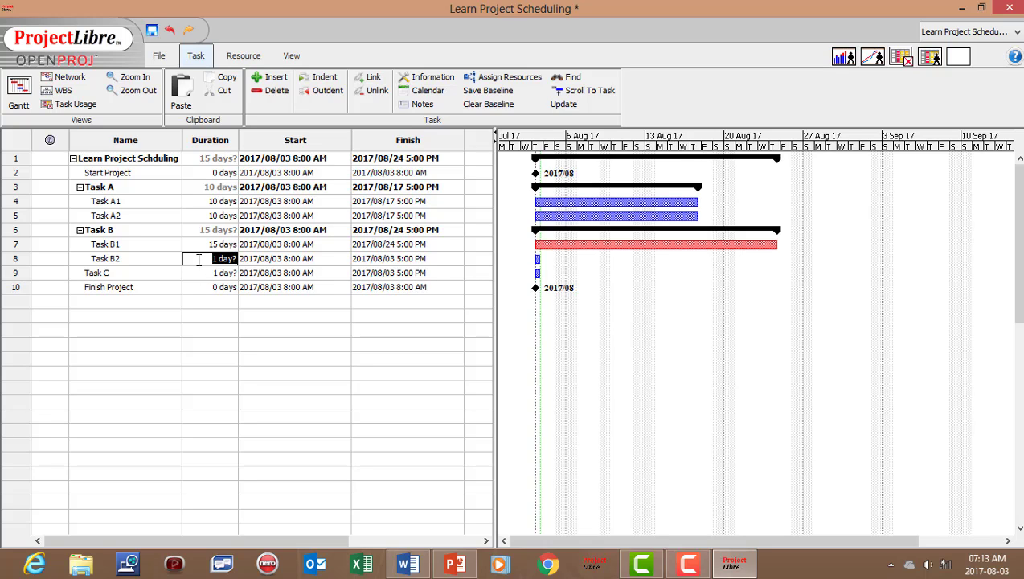
text(10)
click(217, 271)
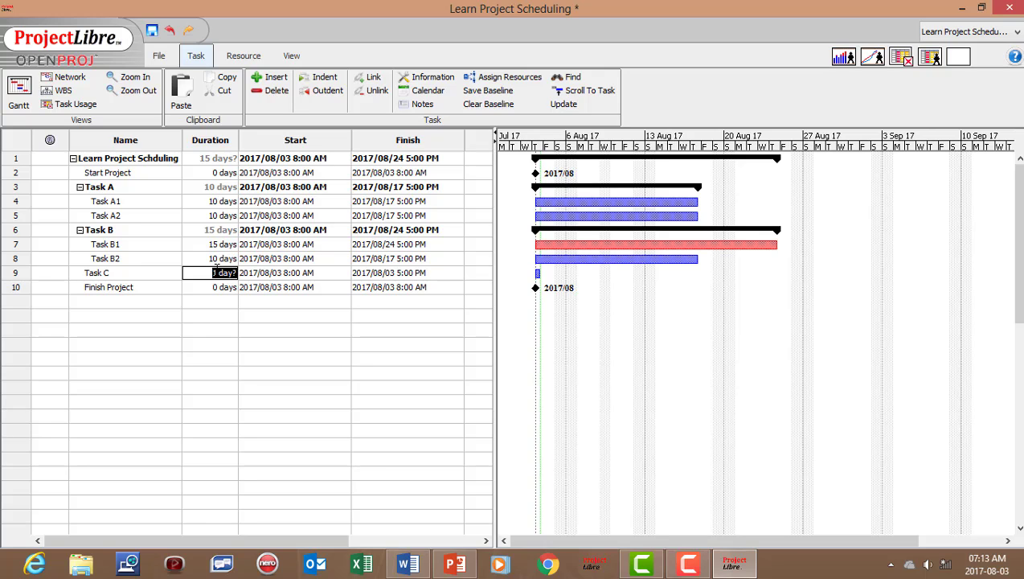
text(20)
click(229, 301)
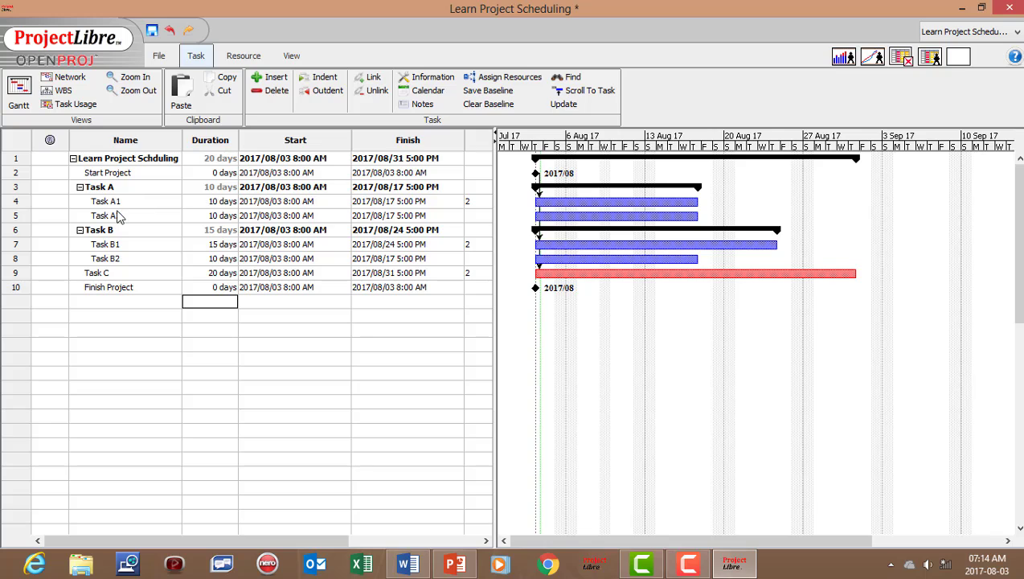
Link Task A1 to Task A2 in the Gantt chart as finish-to-start and give the dependency a lag of 5 days
click(615, 200)
drag(615, 200, 620, 216)
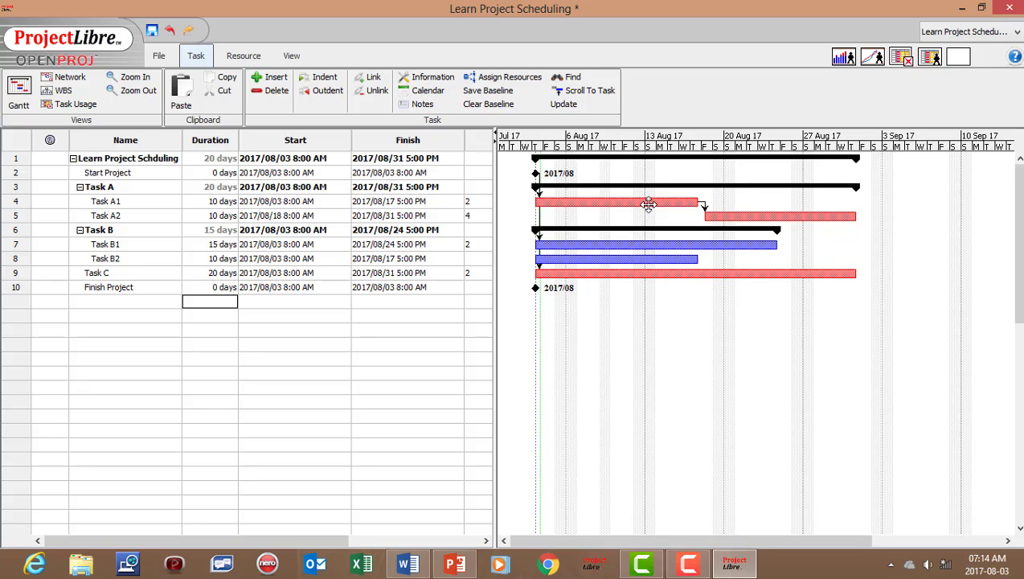
double_click(704, 202)
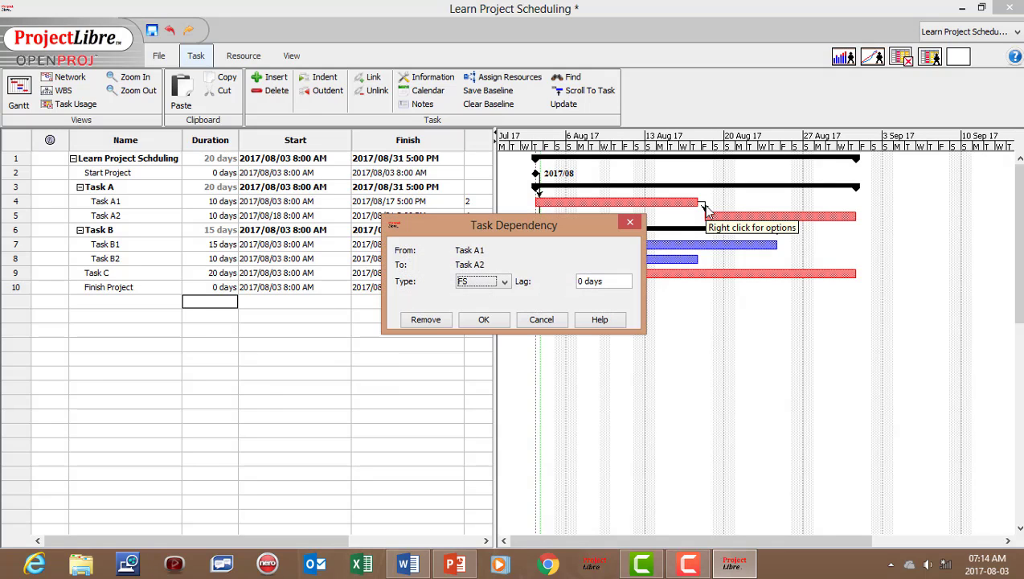
click(581, 280)
key(BackSpace)
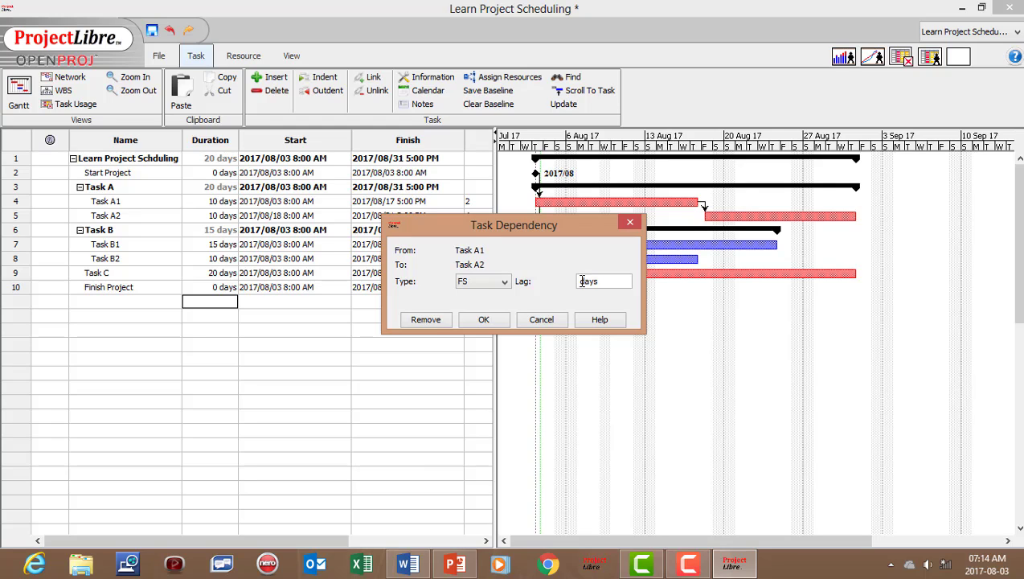
text(5)
click(484, 321)
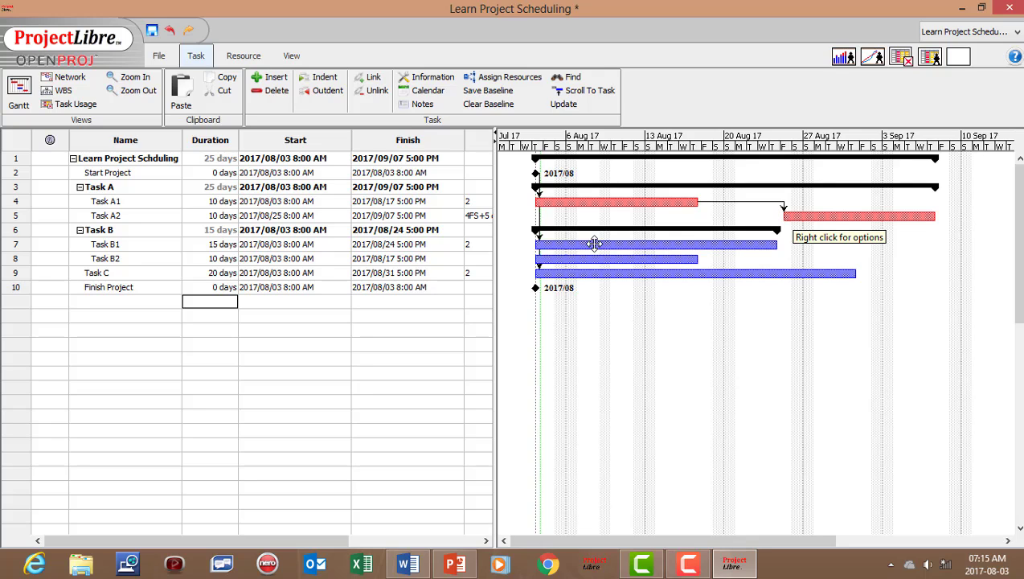
Link Task B1 to Task B2 in the Gantt chart as finish-to-start and give the dependency a lag of -5 days
drag(594, 243, 599, 260)
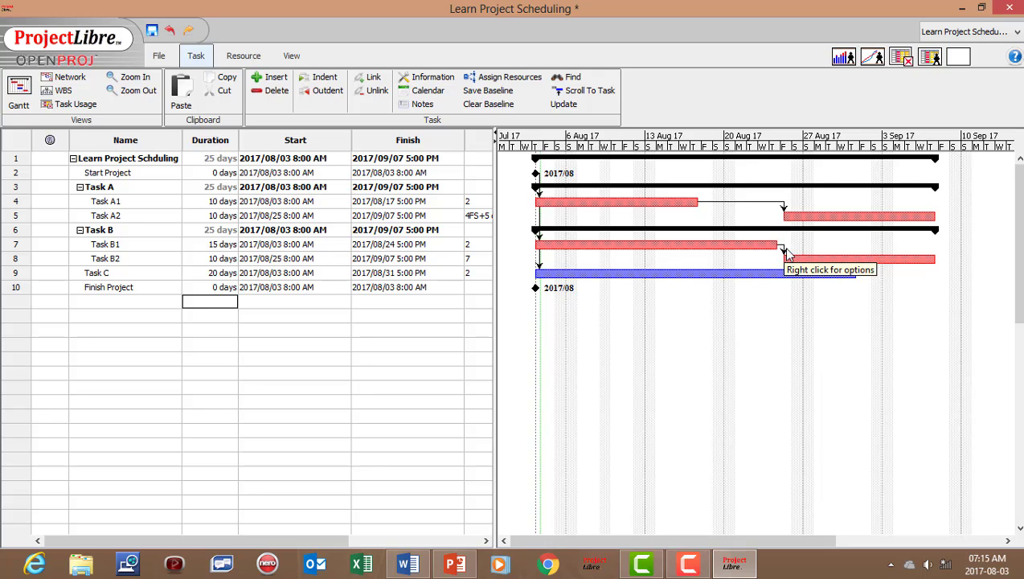
double_click(784, 246)
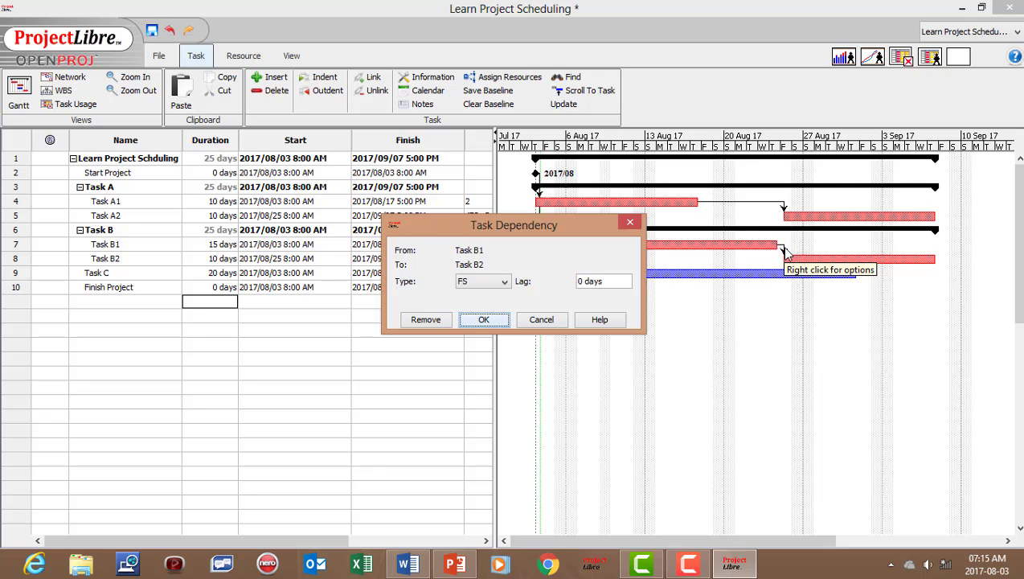
click(580, 281)
key(BackSpace)
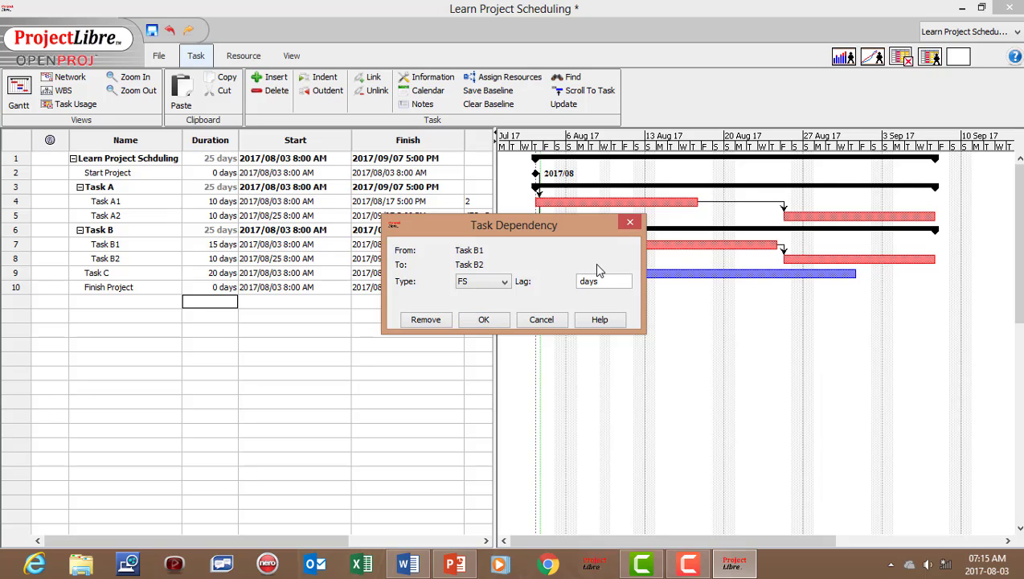
text(-5)
click(486, 320)
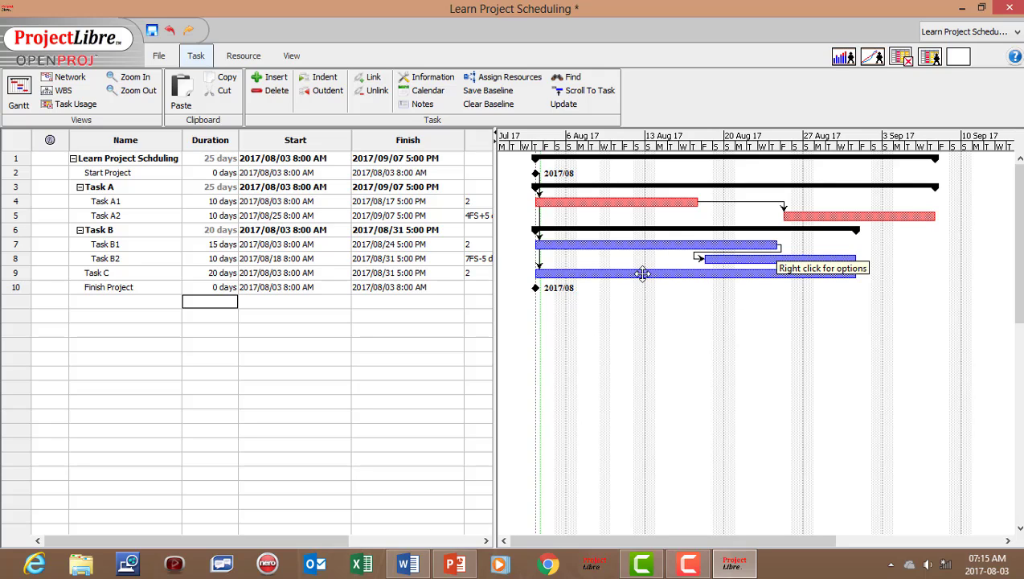
Link Task C, Task A2 and Task B2 to the Finish Project milestone in the Gantt chart
drag(644, 276, 534, 288)
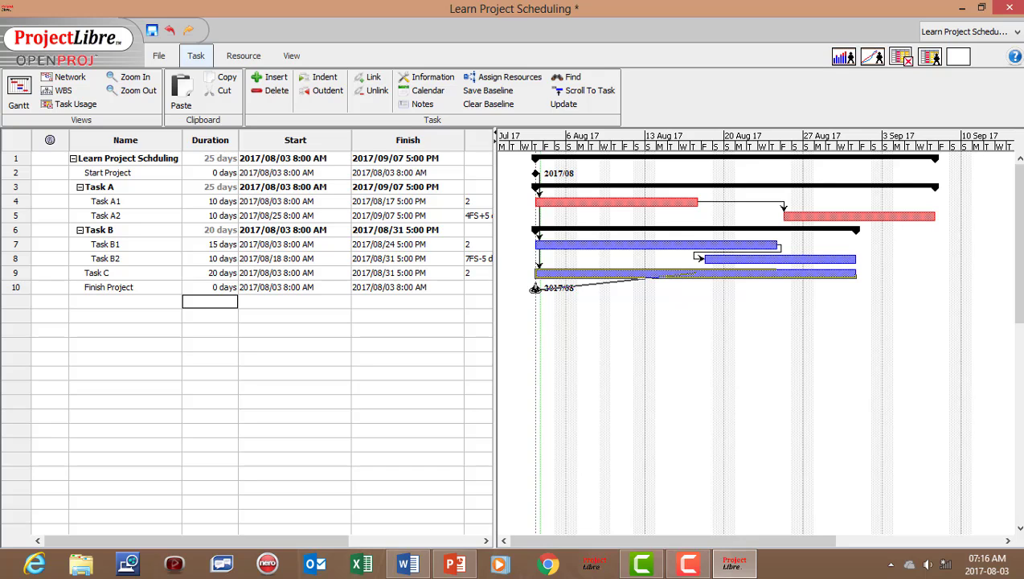
drag(534, 287, 535, 287)
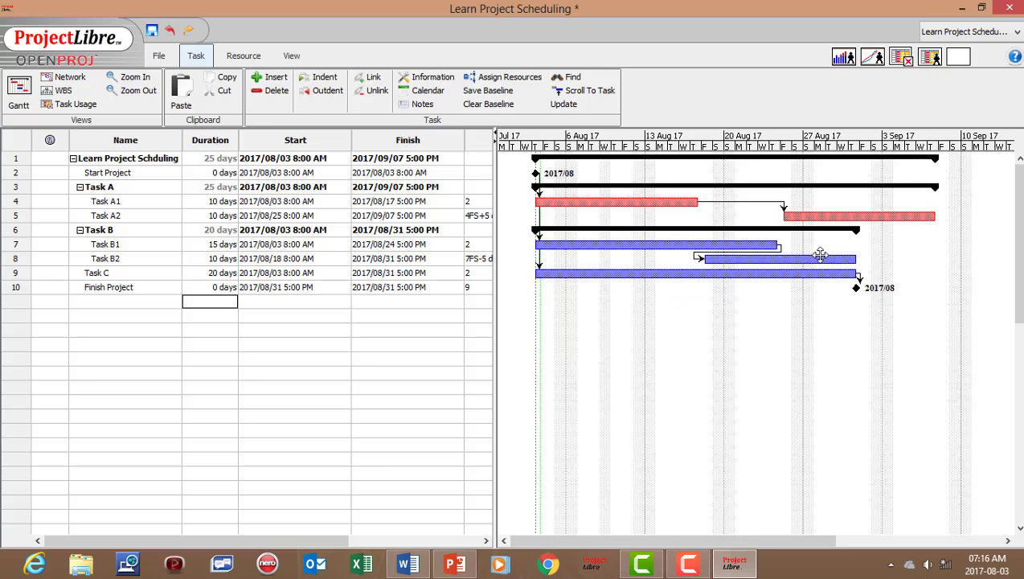
drag(820, 256, 858, 290)
drag(832, 257, 857, 288)
drag(825, 256, 856, 288)
drag(864, 213, 858, 287)
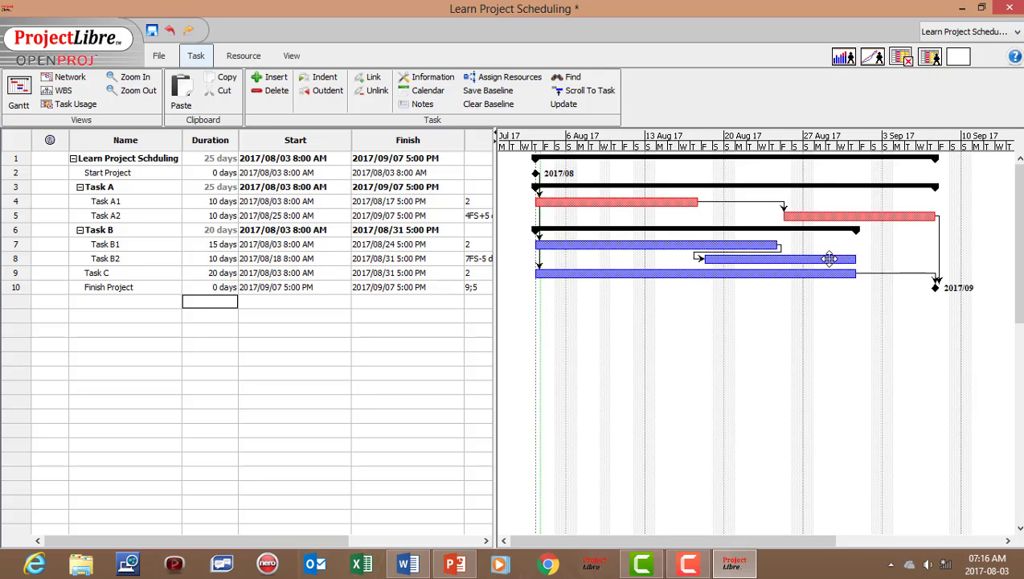
mouse_move(825, 257)
mouse_down()
mouse_move(923, 274)
mouse_move(936, 287)
mouse_up()
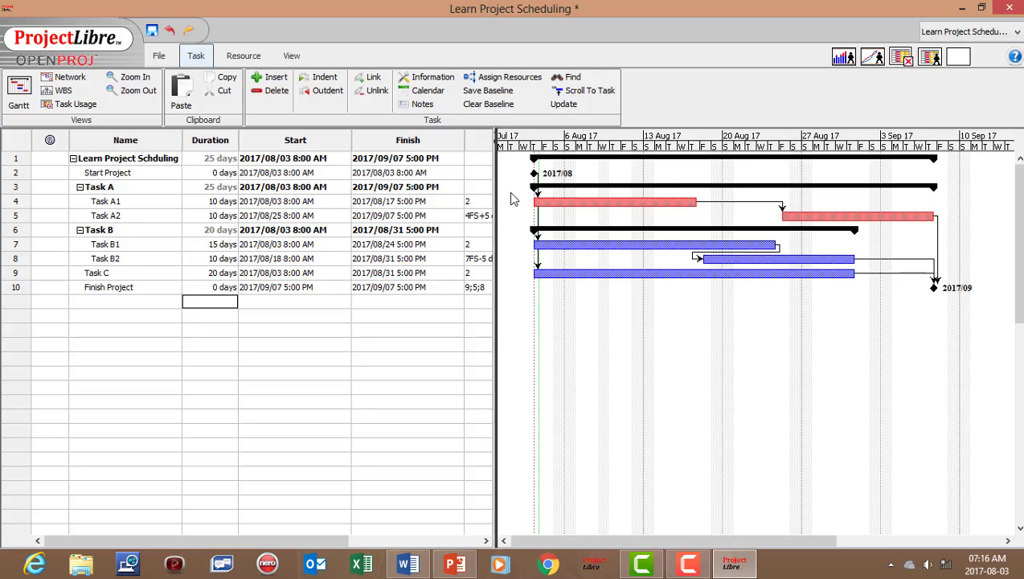
drag(495, 199, 578, 192)
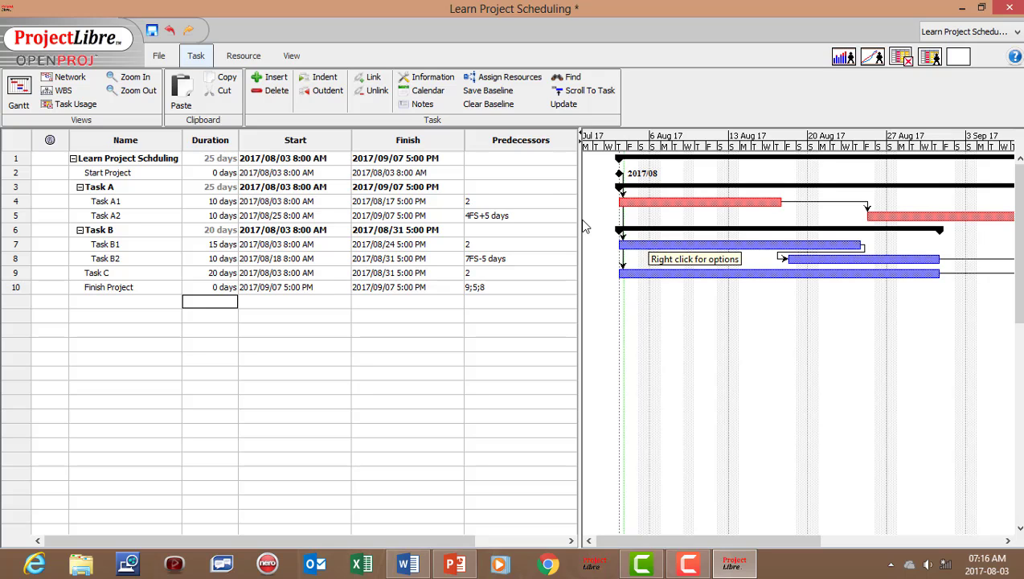
drag(579, 218, 467, 198)
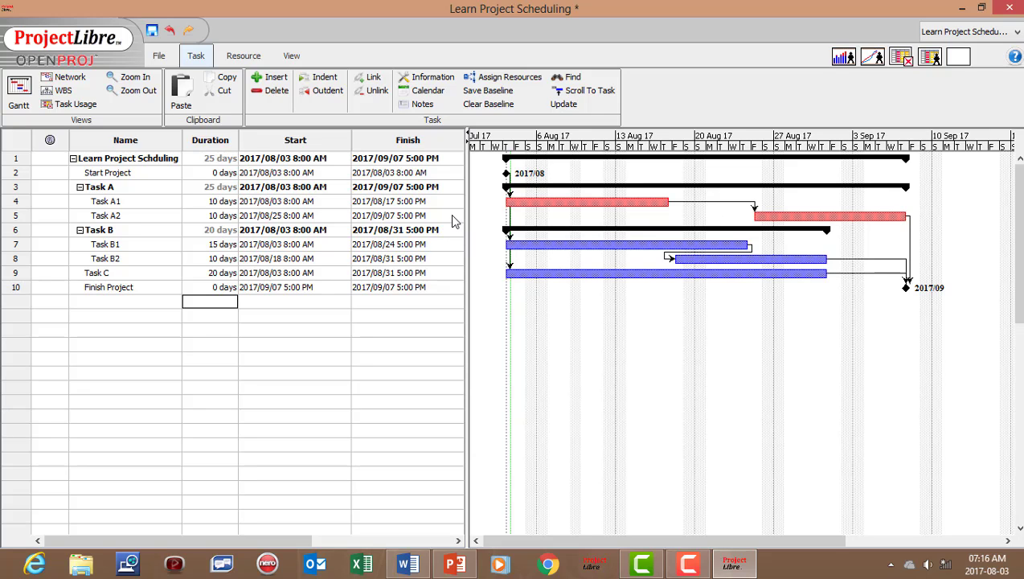
Open the project's resource list and add a first Work resource with the person's name in the first row
click(248, 57)
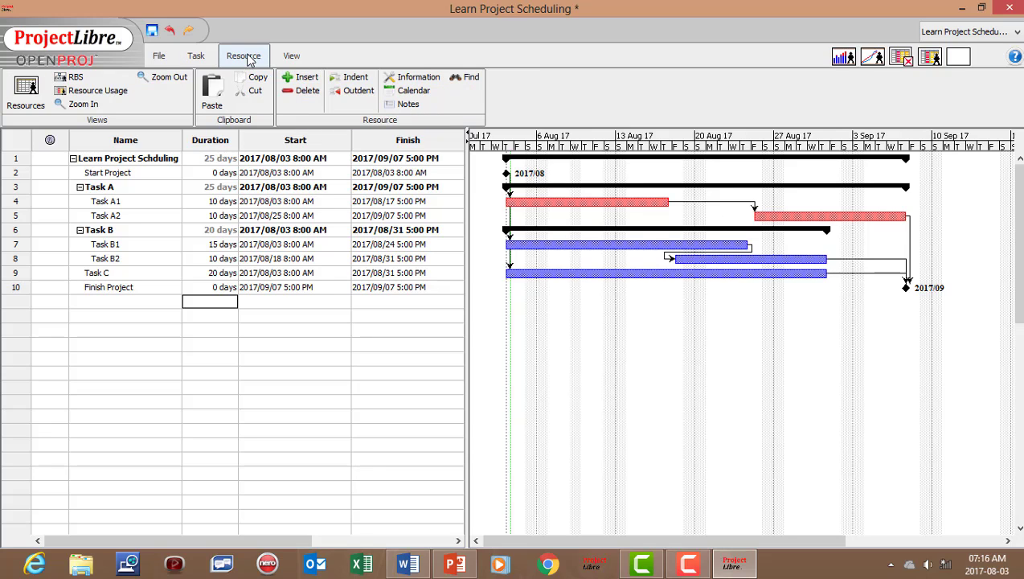
click(27, 88)
click(128, 158)
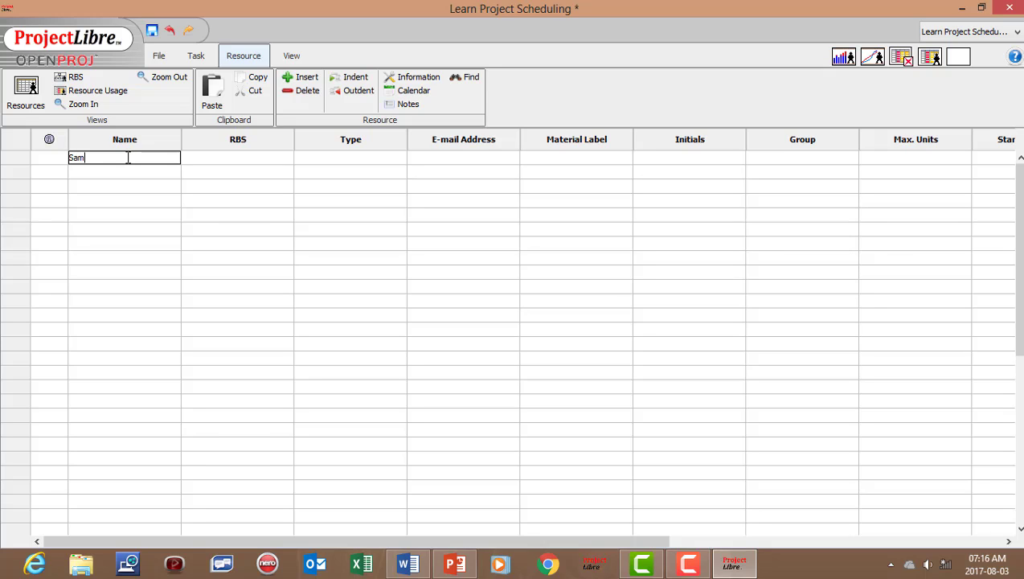
text(Sam)
click(231, 160)
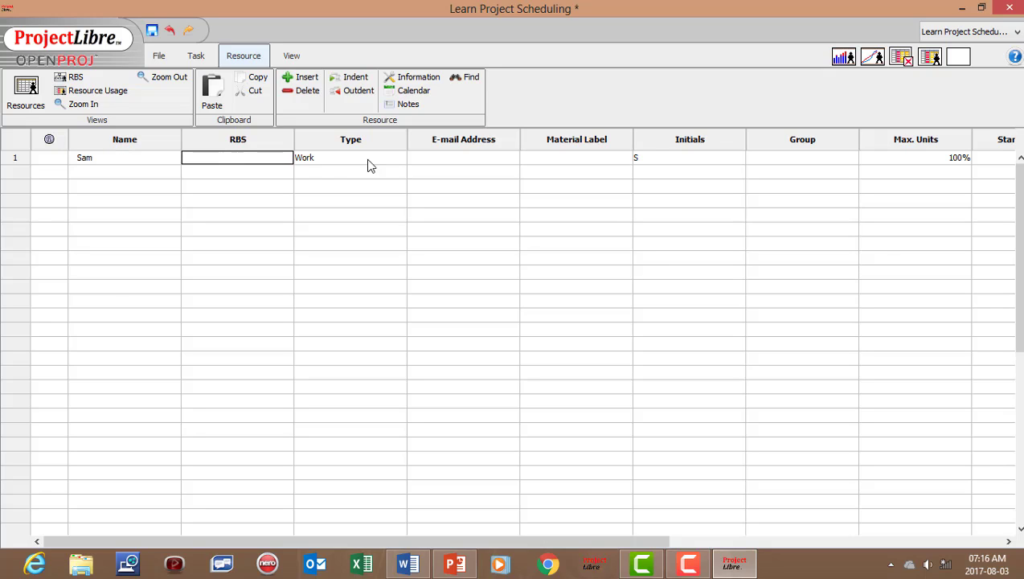
click(387, 163)
click(460, 159)
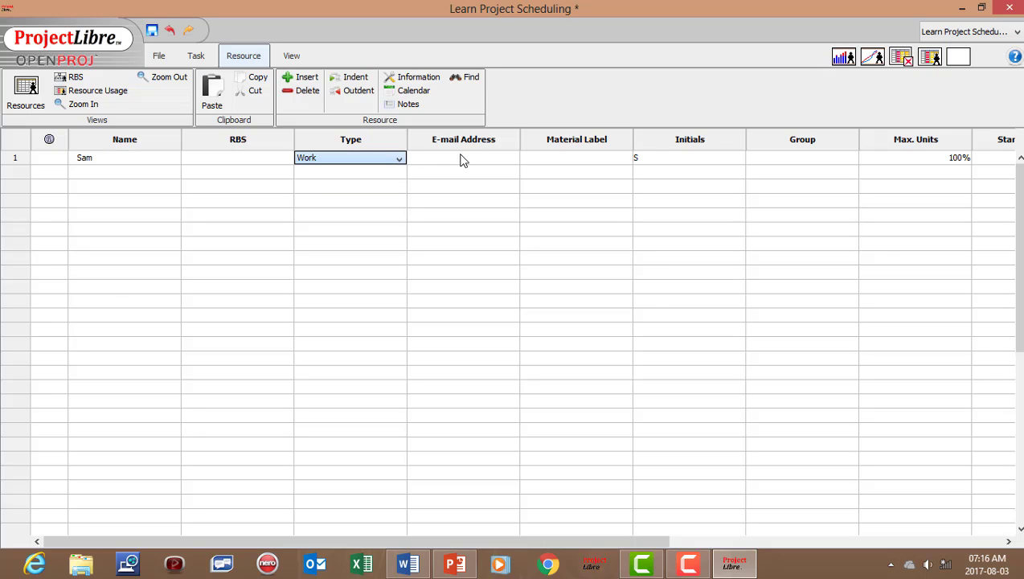
Set the first resource's standard rate to R 200.00/hour and its base calendar to PublicHolidays
click(1009, 541)
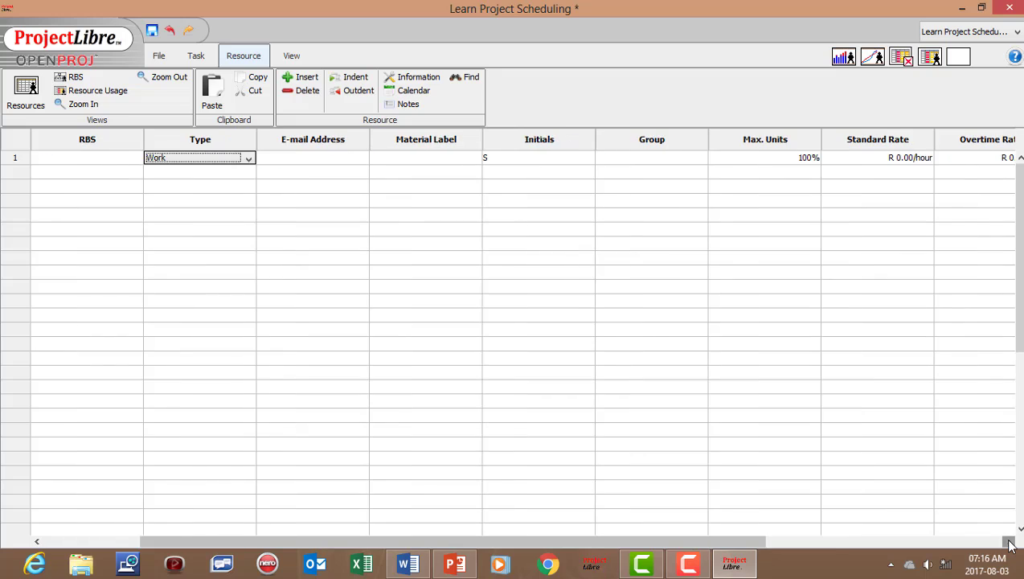
click(663, 159)
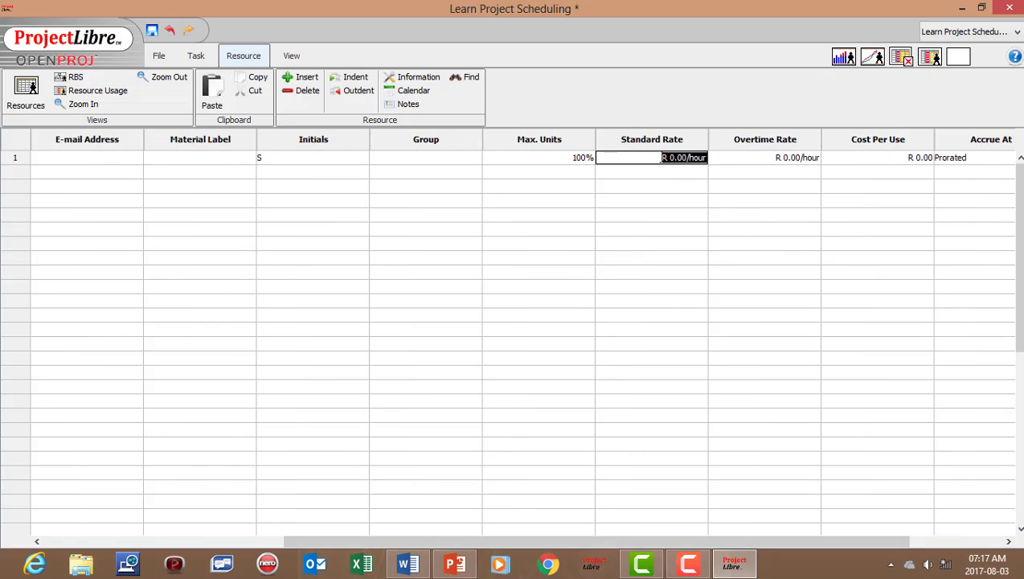
text(200)
click(789, 172)
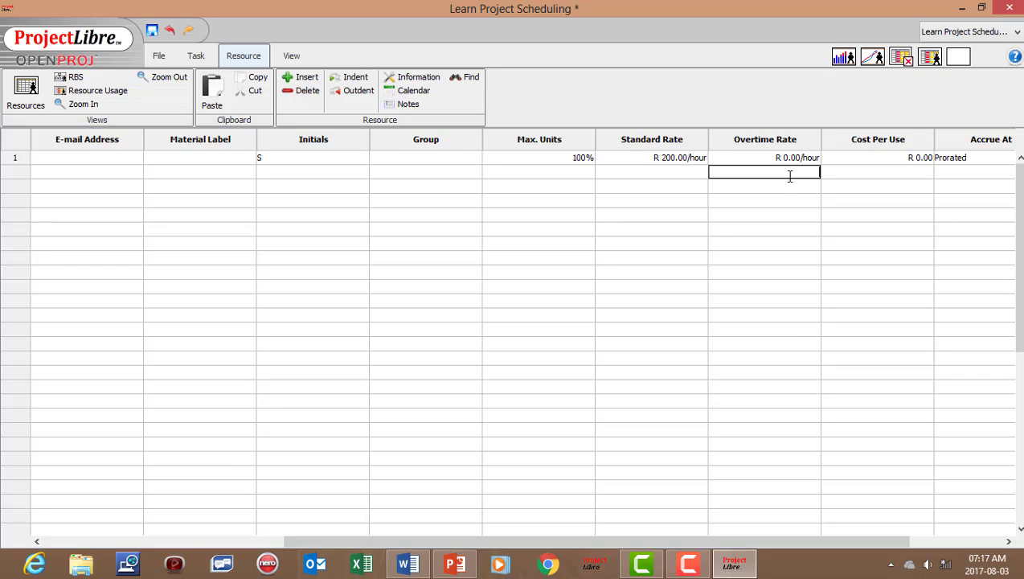
click(1009, 542)
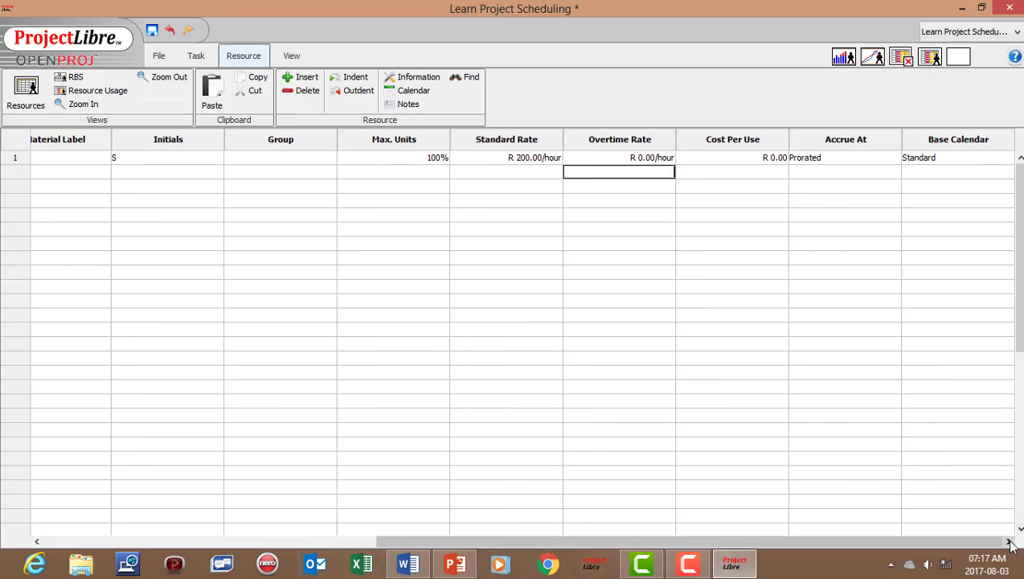
click(935, 160)
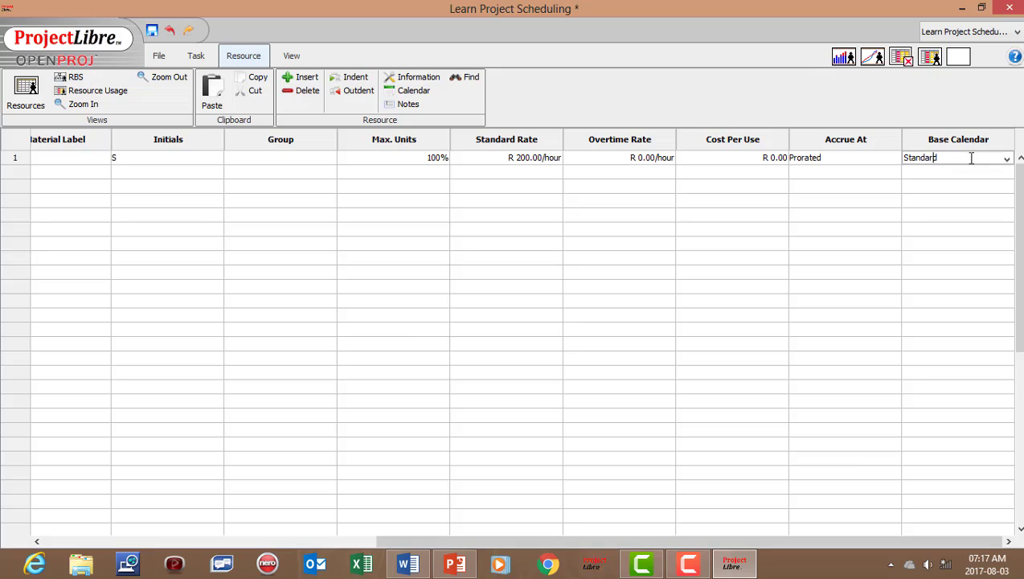
click(1007, 157)
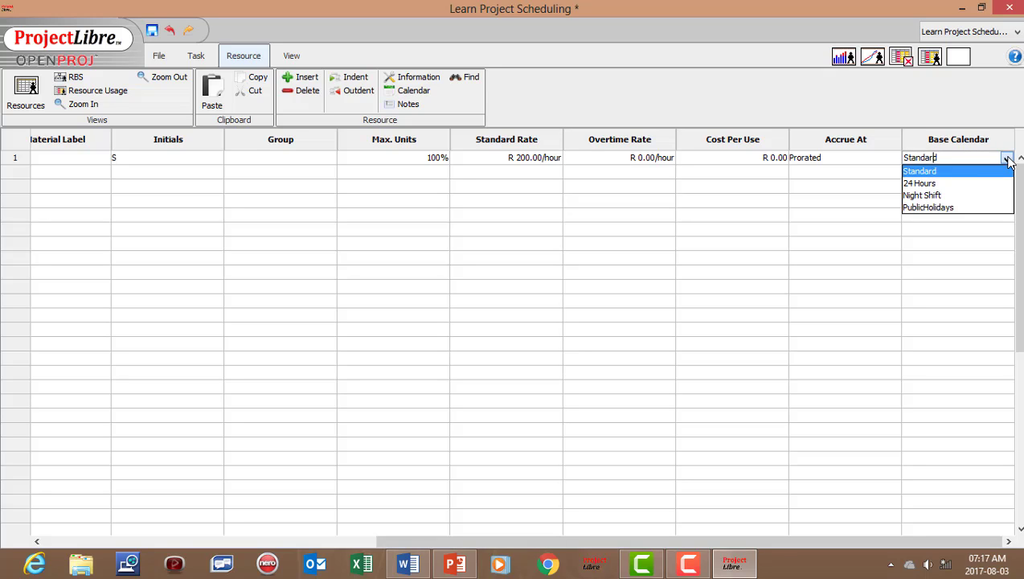
click(962, 207)
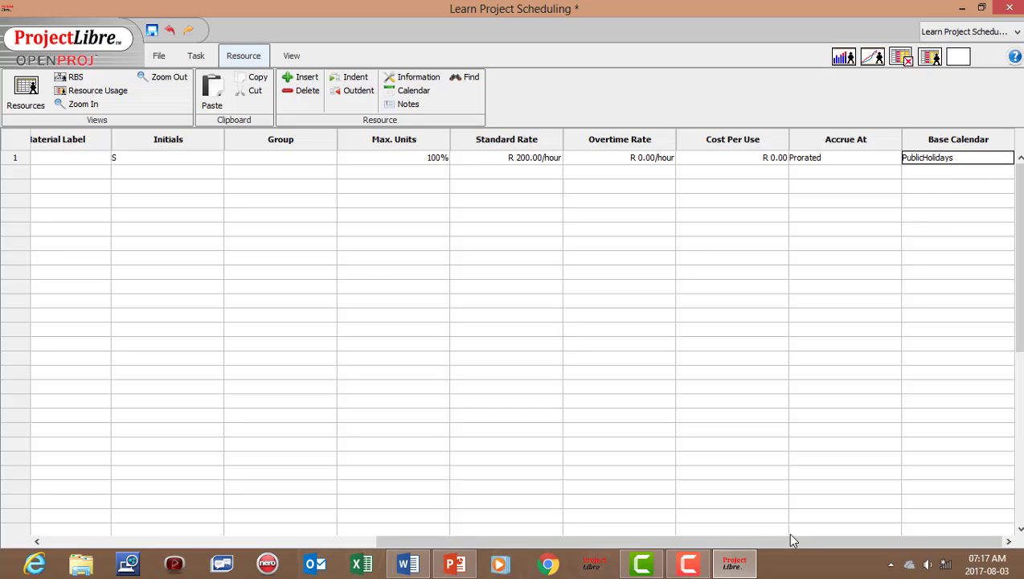
Add a second resource of type Work in the second row of the resource list, entering the person's name
drag(783, 538, 431, 493)
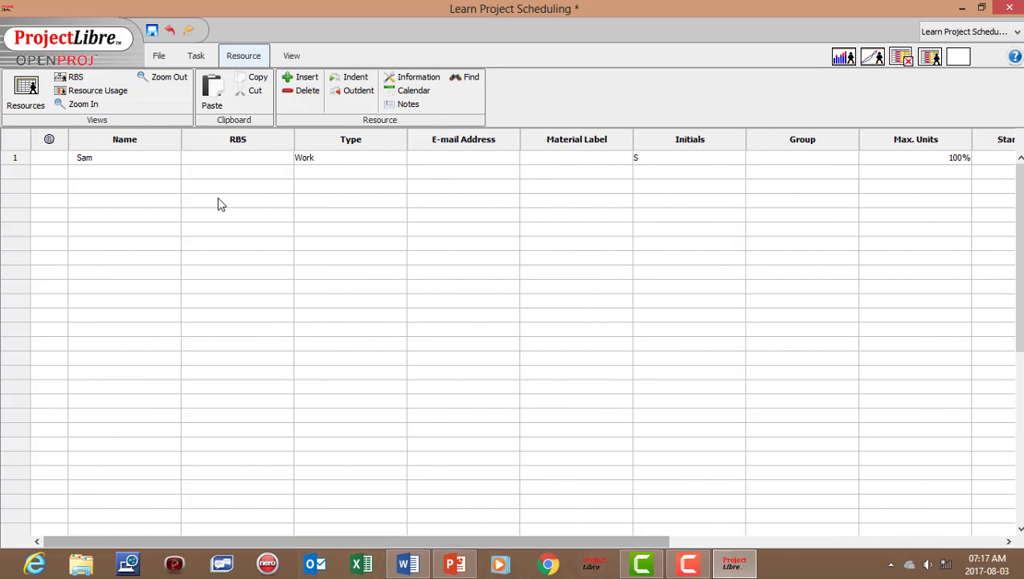
click(107, 172)
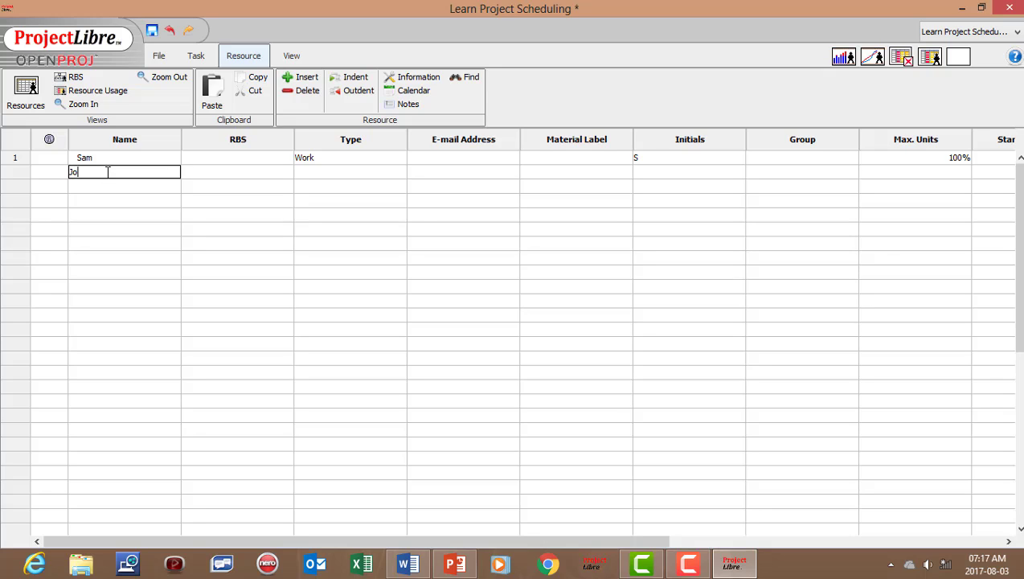
click(341, 172)
click(346, 198)
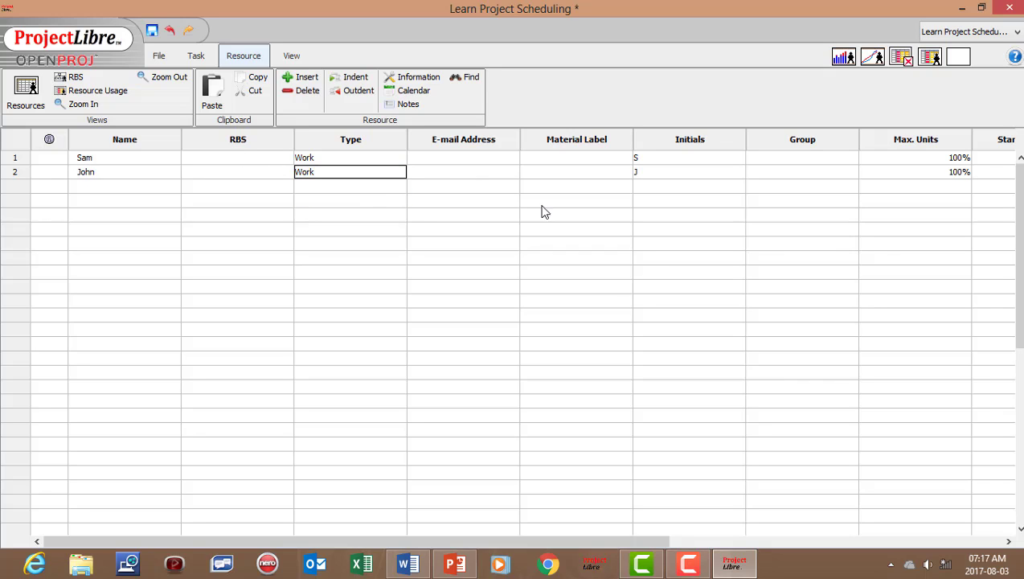
Set the second resource's standard rate to R 300.00/hour and its base calendar to PublicHolidays
click(1009, 542)
click(1009, 543)
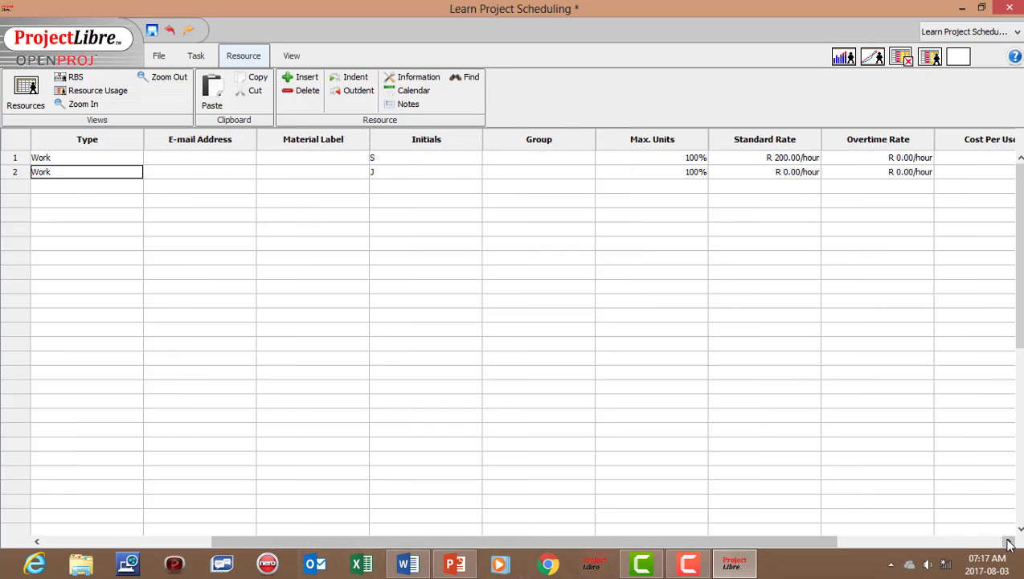
click(762, 172)
click(762, 172)
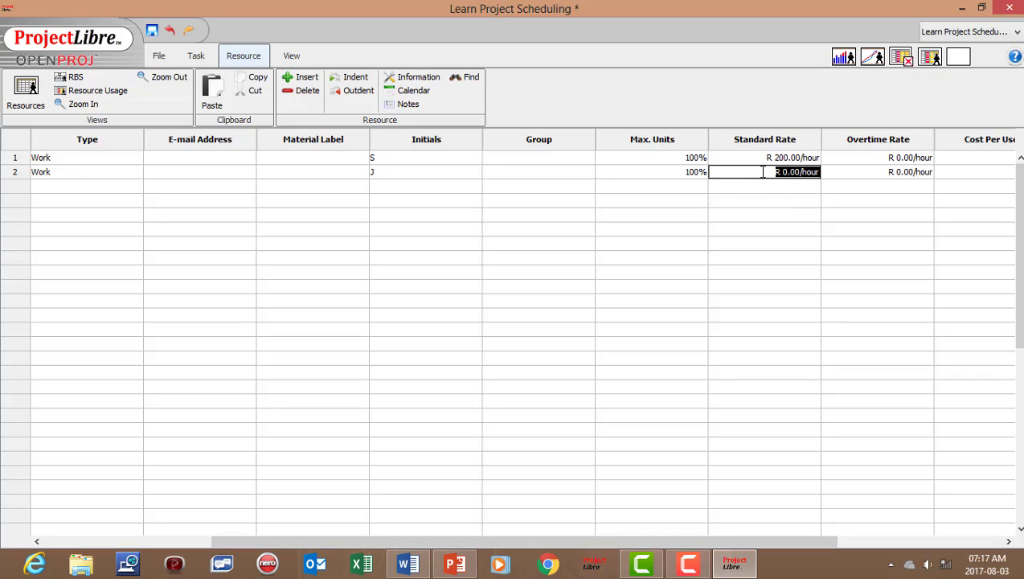
text(300)
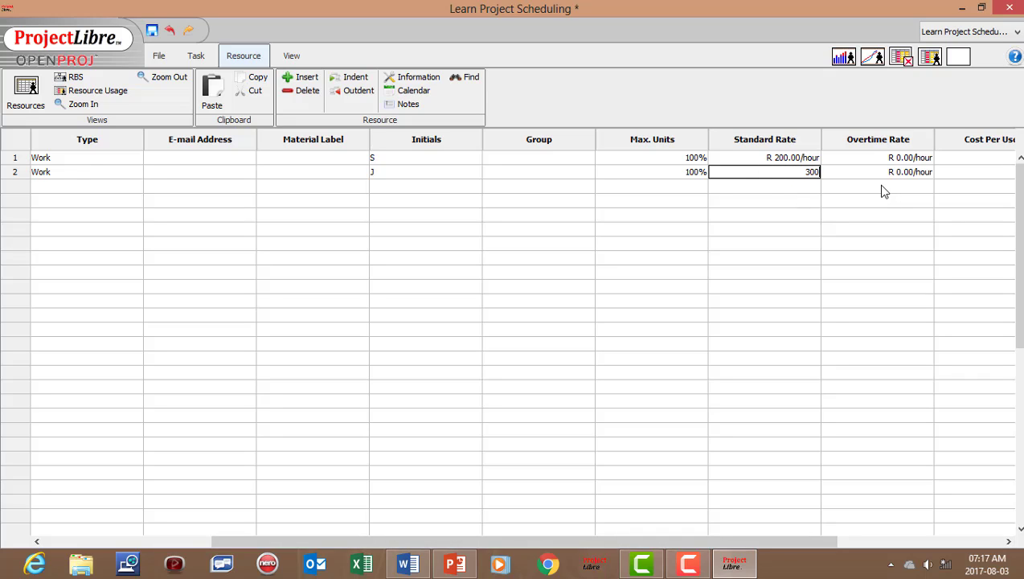
click(883, 189)
click(1009, 543)
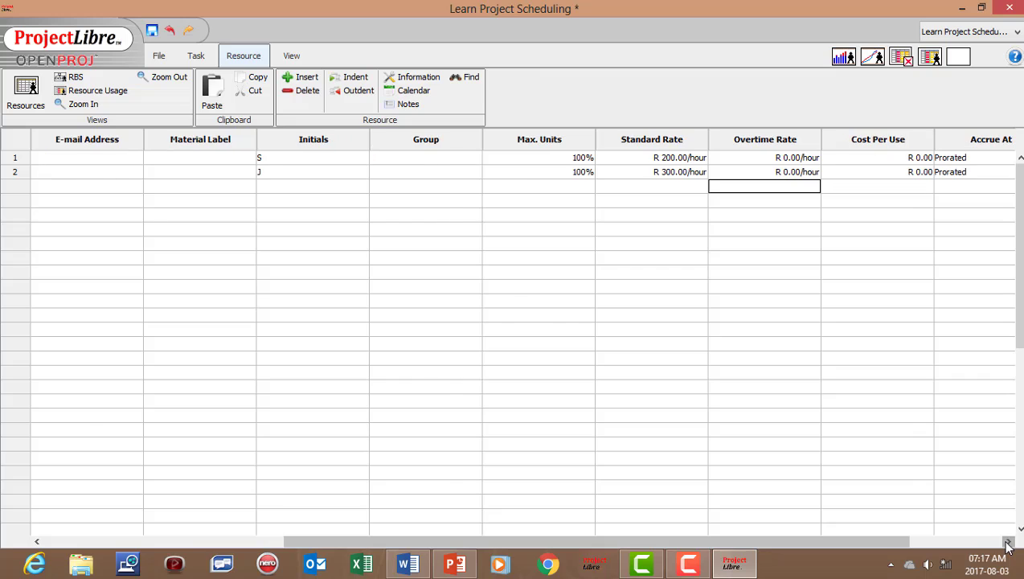
click(951, 171)
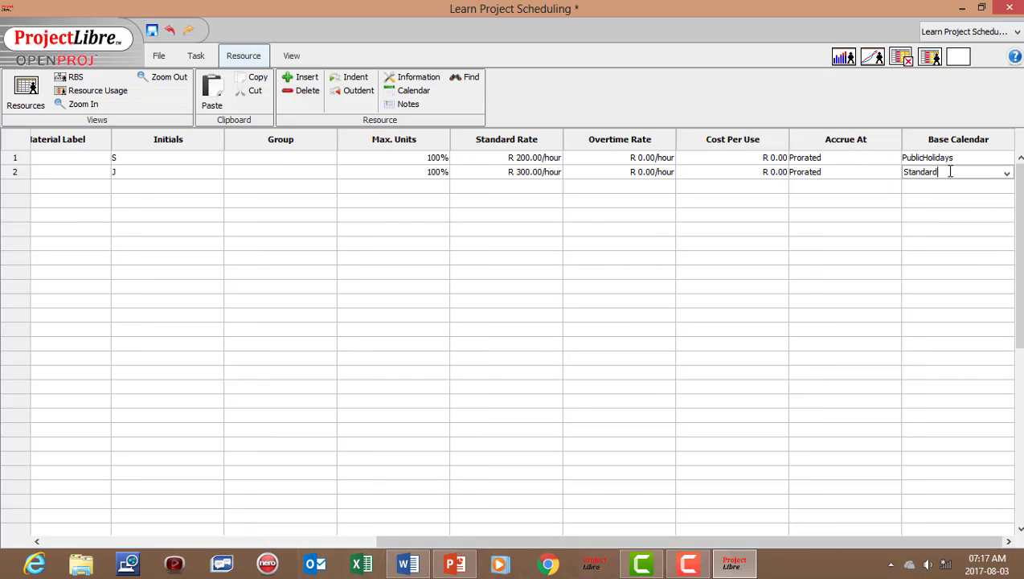
click(1006, 172)
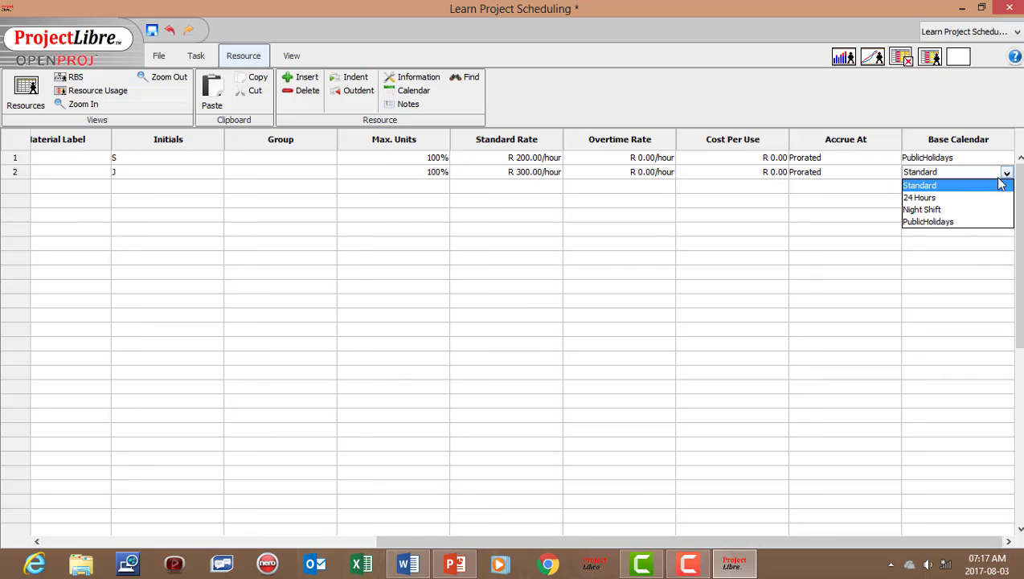
click(956, 222)
Add a third resource in the next empty row with the person's name and keep its type as Work
drag(788, 541, 494, 482)
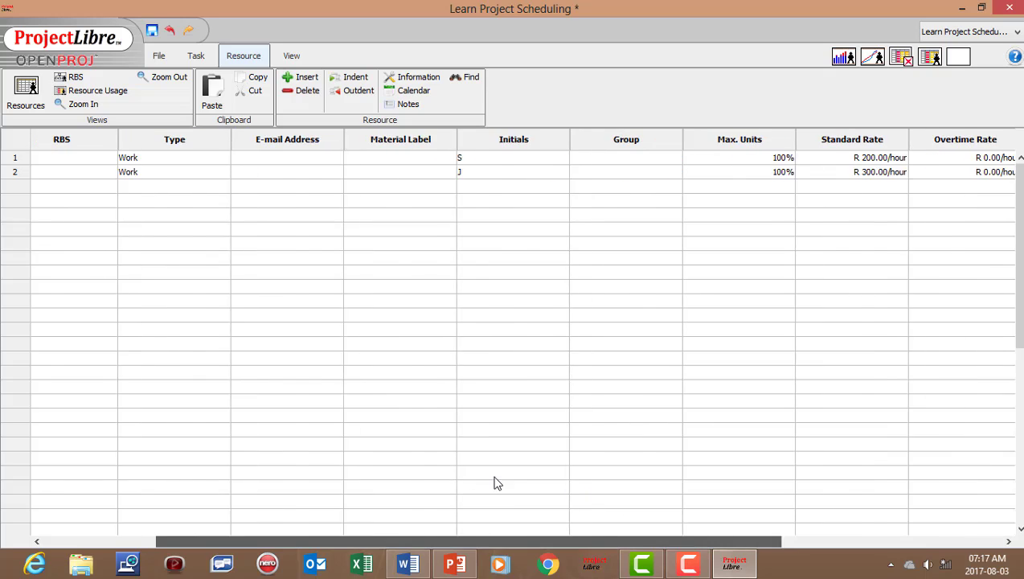
click(113, 187)
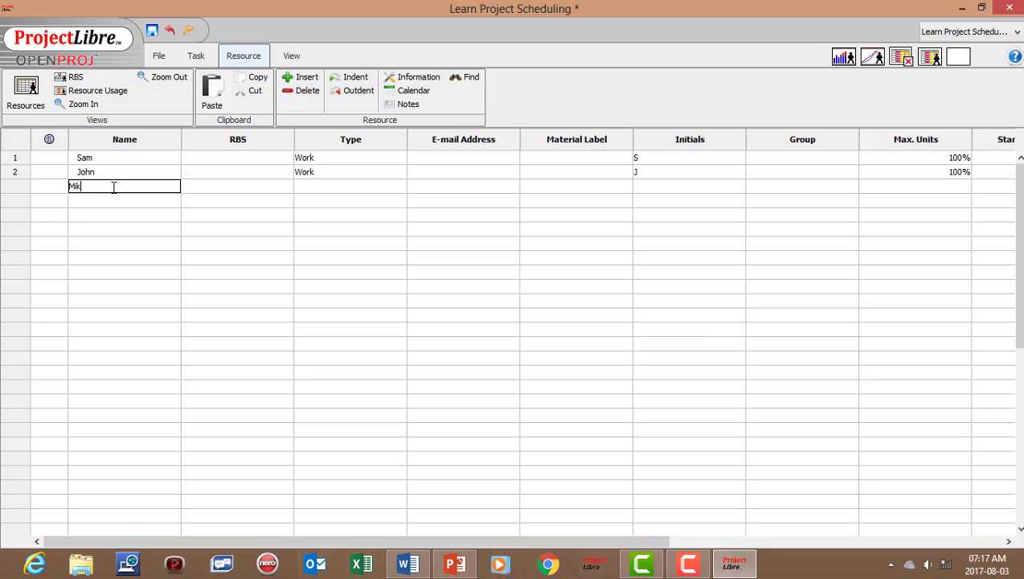
click(390, 186)
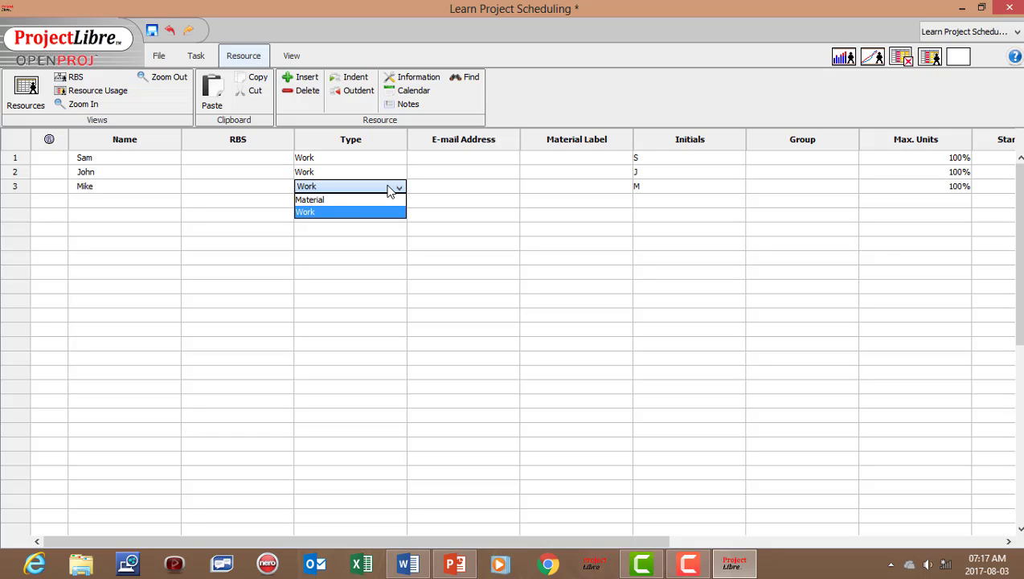
click(778, 200)
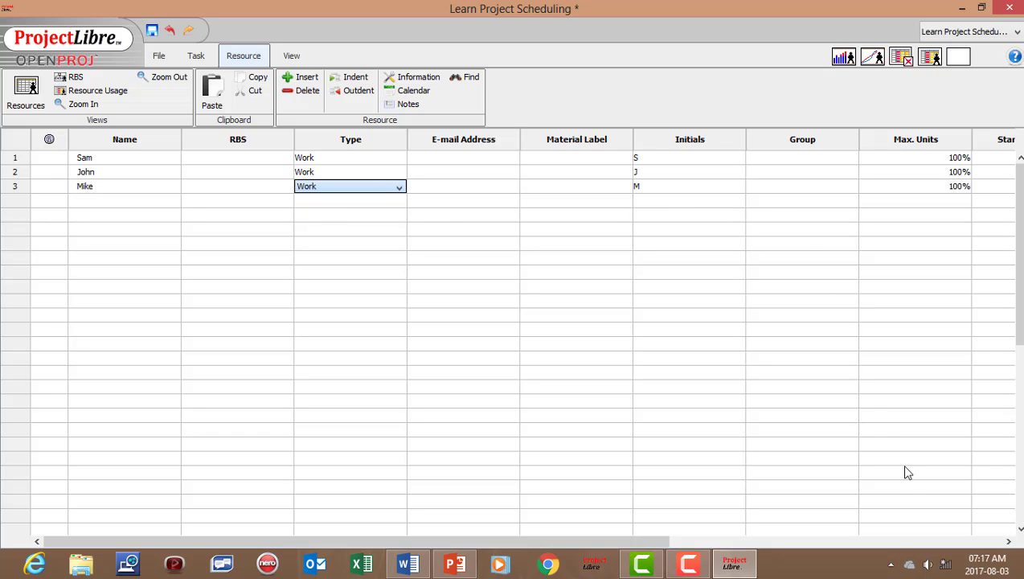
Set the third resource's standard rate to R 400.00/hour and its base calendar to PublicHolidays
click(1008, 541)
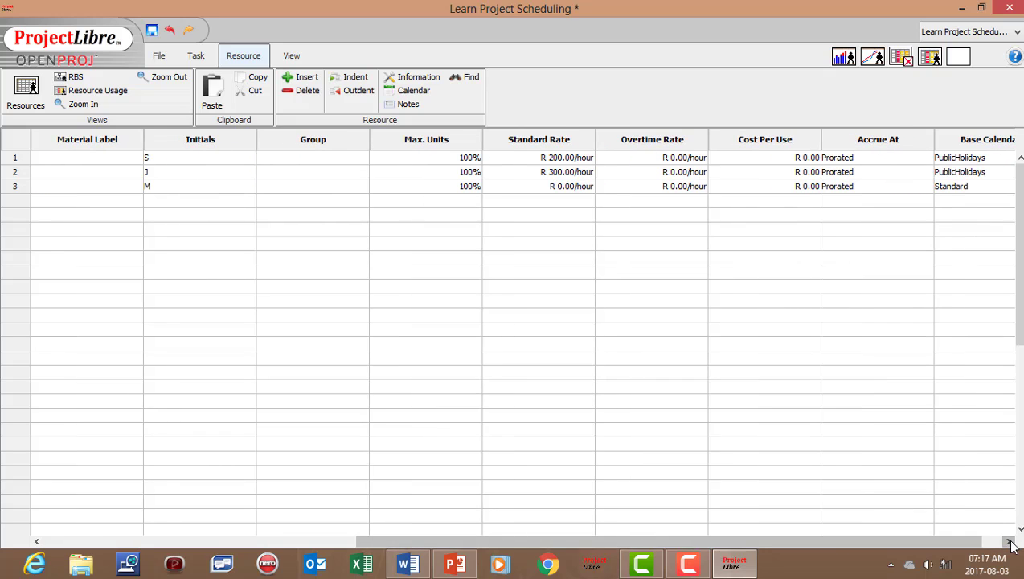
click(534, 187)
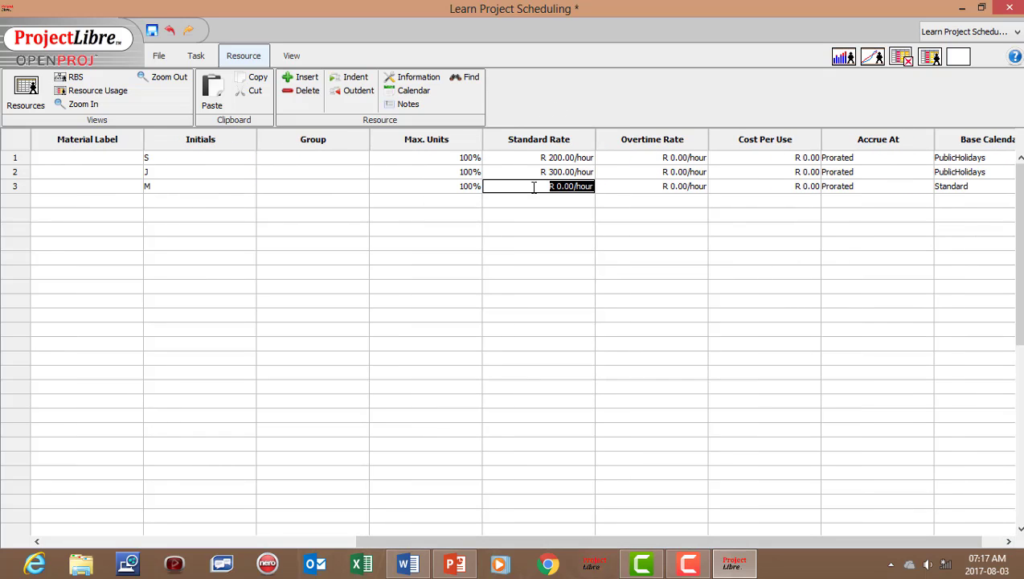
text(400)
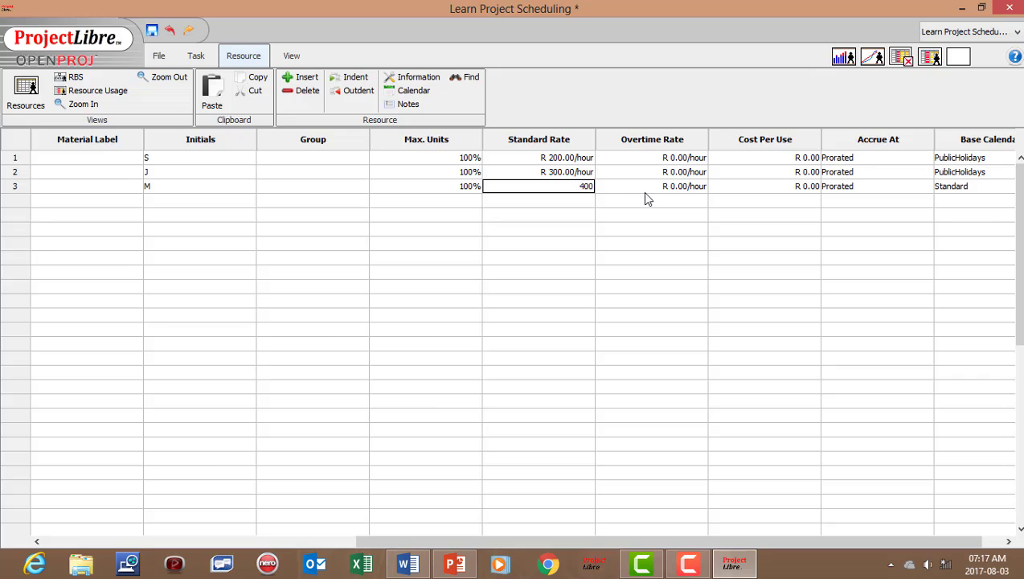
key(Tab)
click(968, 189)
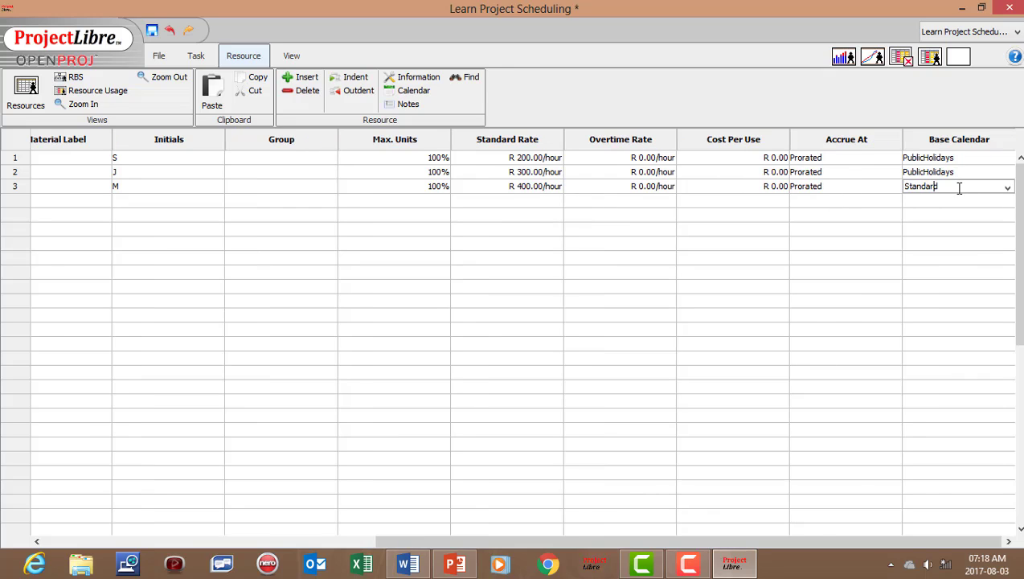
click(1008, 189)
click(965, 236)
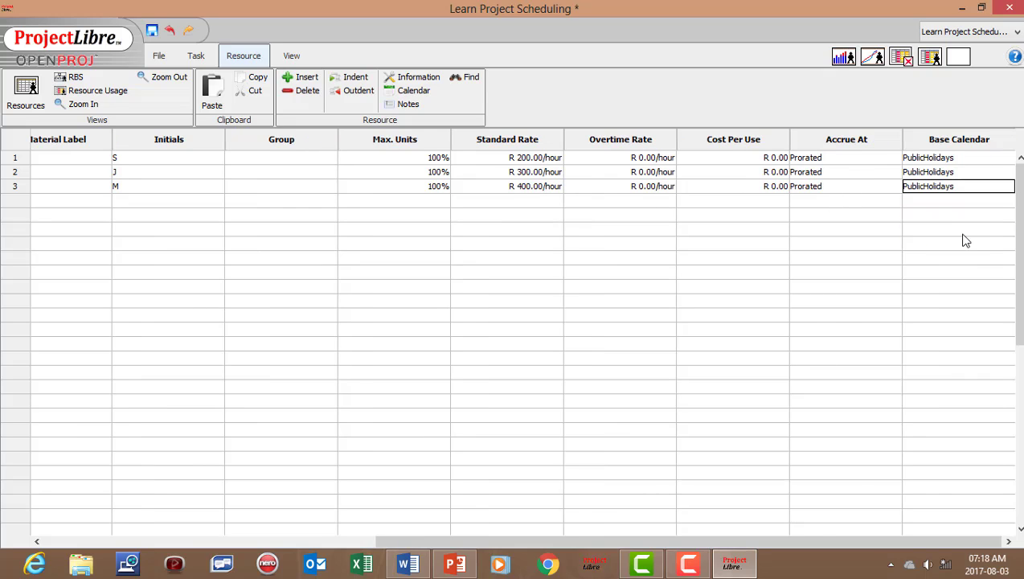
click(936, 216)
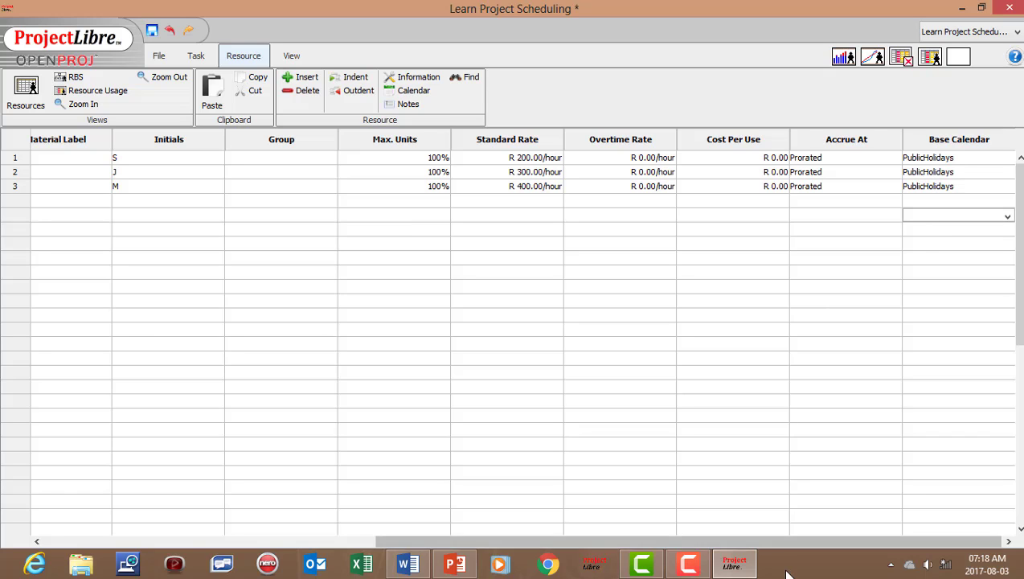
Add a fourth resource named Bags of Cement and set its type to Material
drag(760, 537, 297, 431)
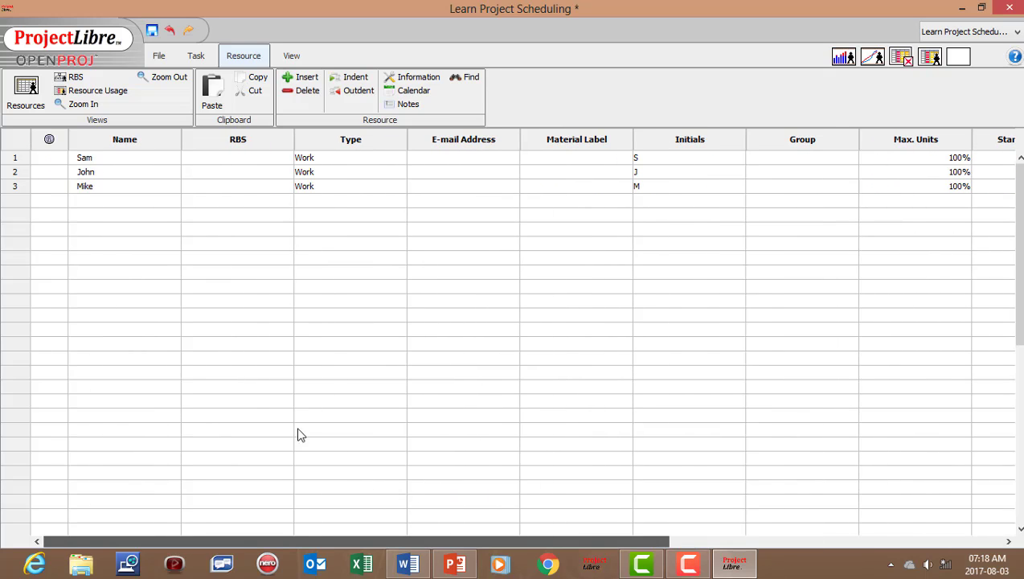
click(123, 200)
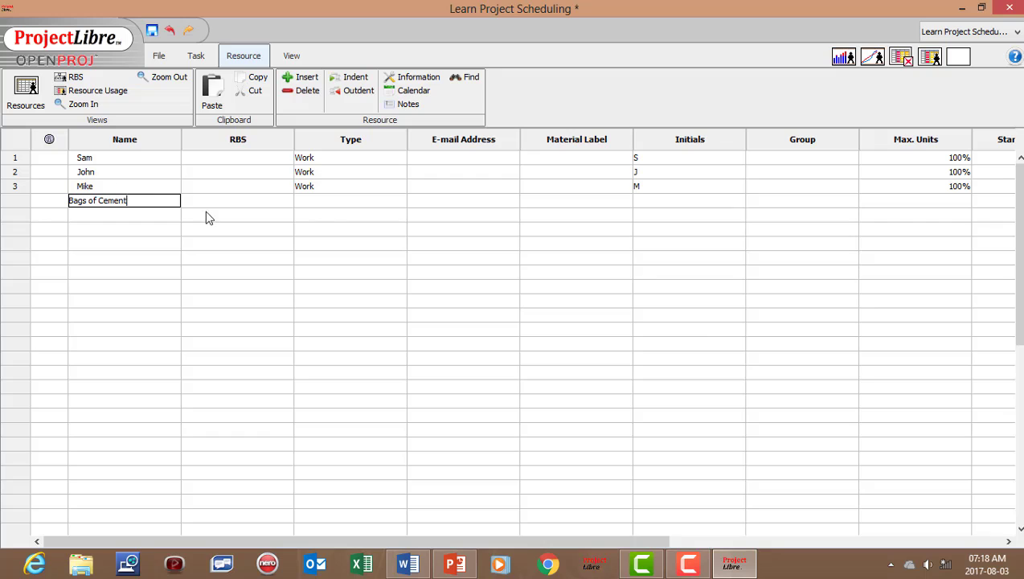
click(345, 202)
click(337, 215)
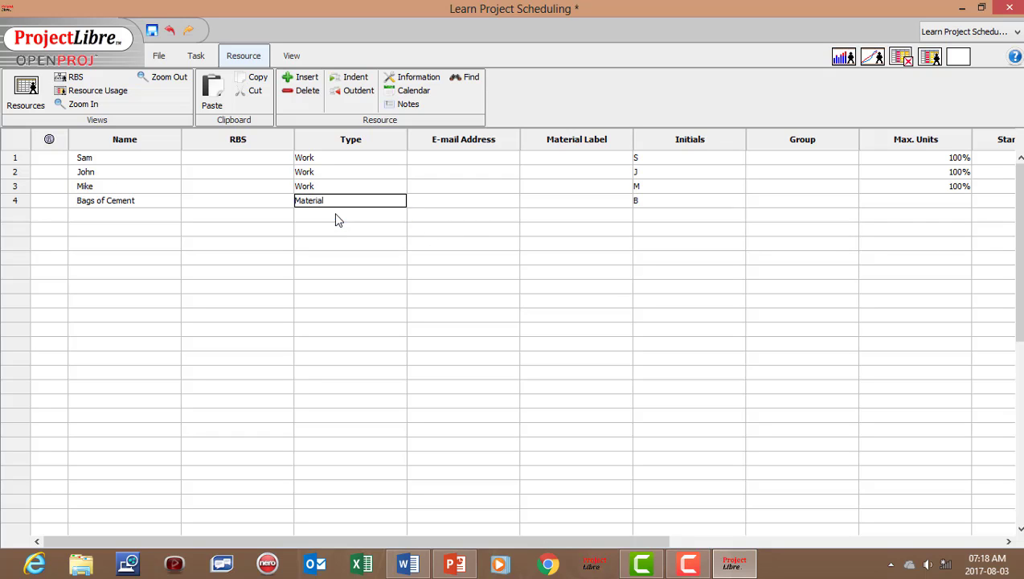
Set the standard rate of the Bags of Cement resource to R 200.00
click(1009, 541)
click(1009, 541)
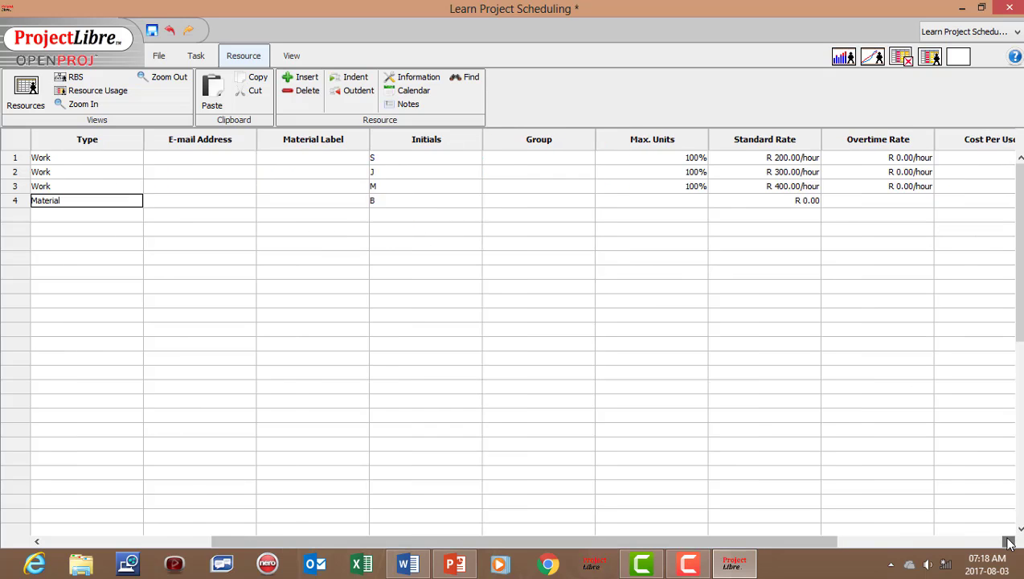
double_click(679, 202)
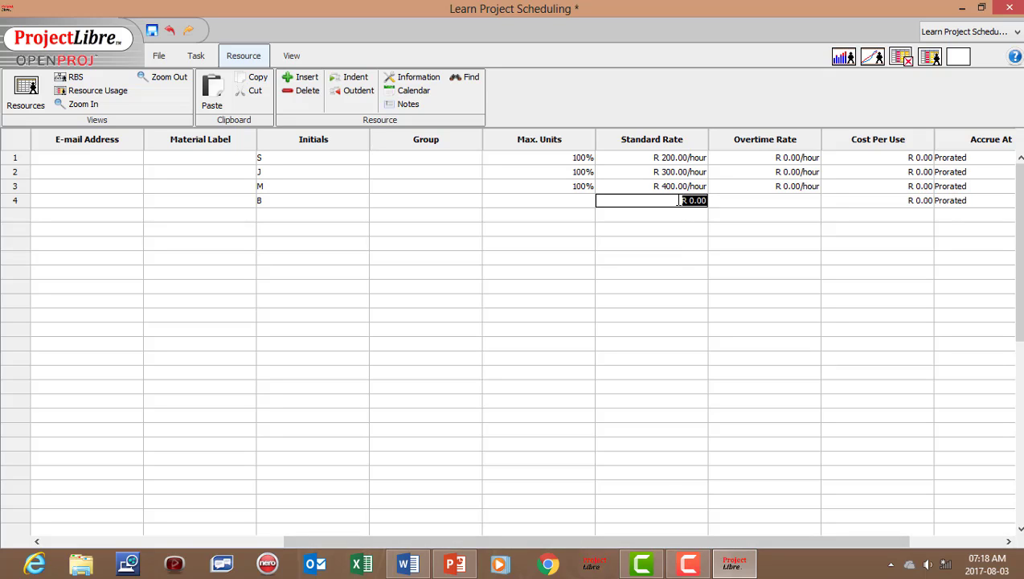
text(200)
click(753, 201)
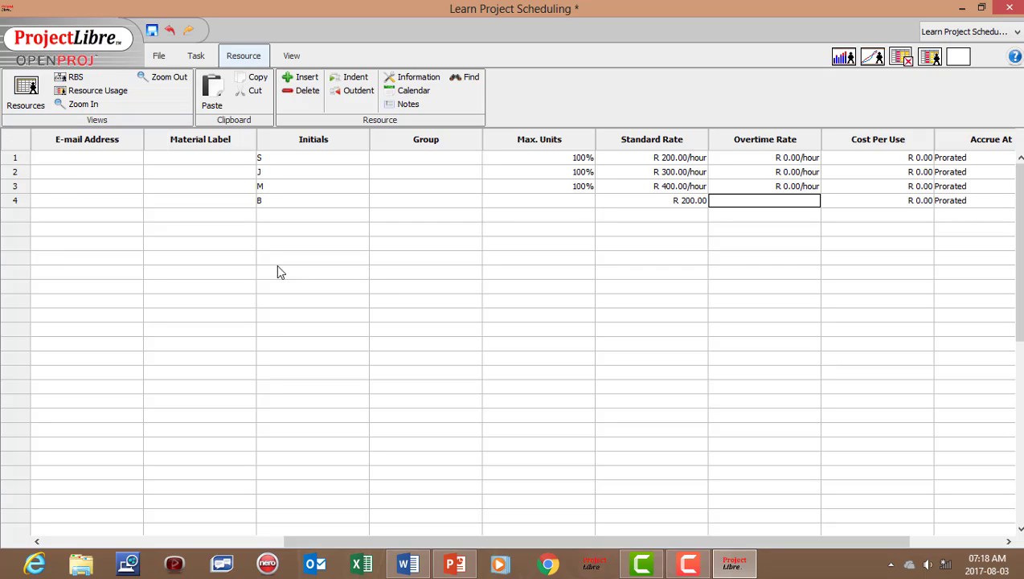
Open the resource information of the first resource in the list and show its cost rate tables
drag(556, 541, 283, 455)
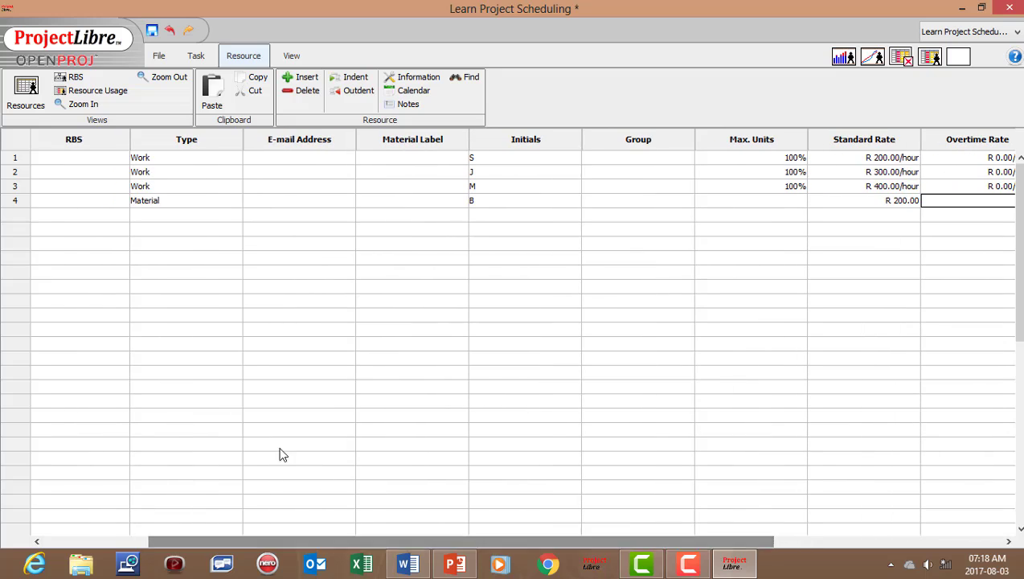
drag(542, 541, 337, 520)
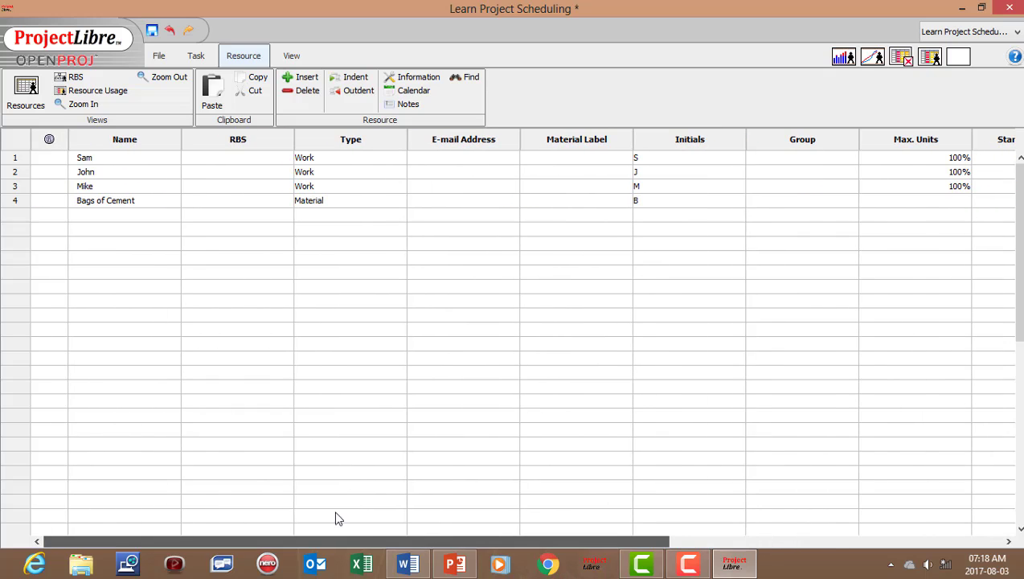
click(14, 160)
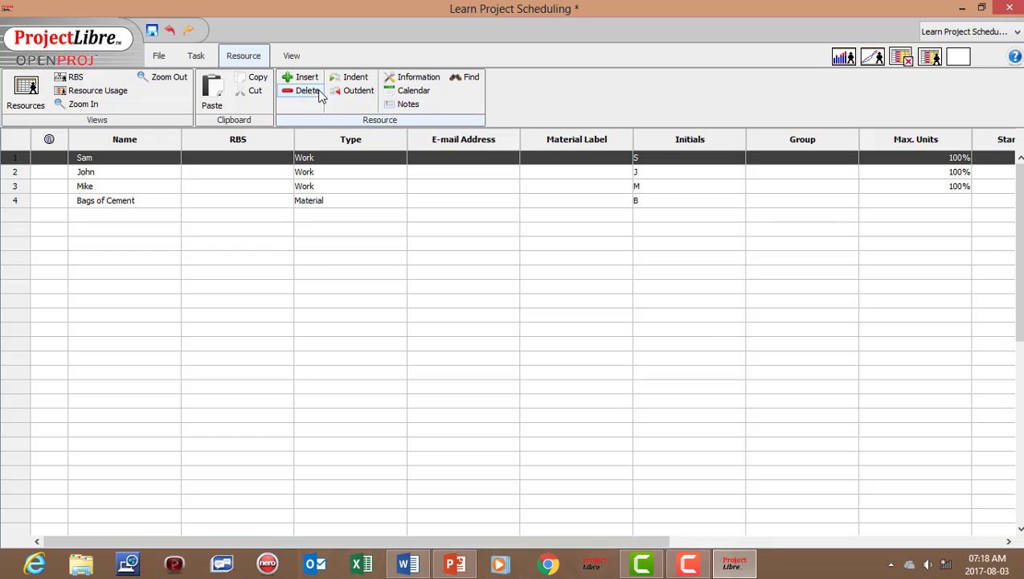
click(416, 74)
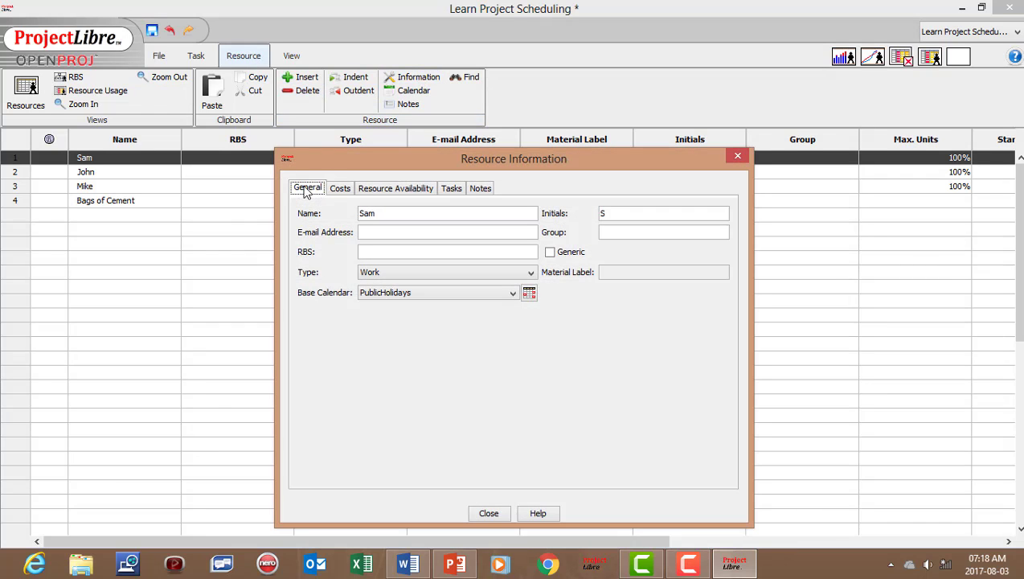
click(340, 188)
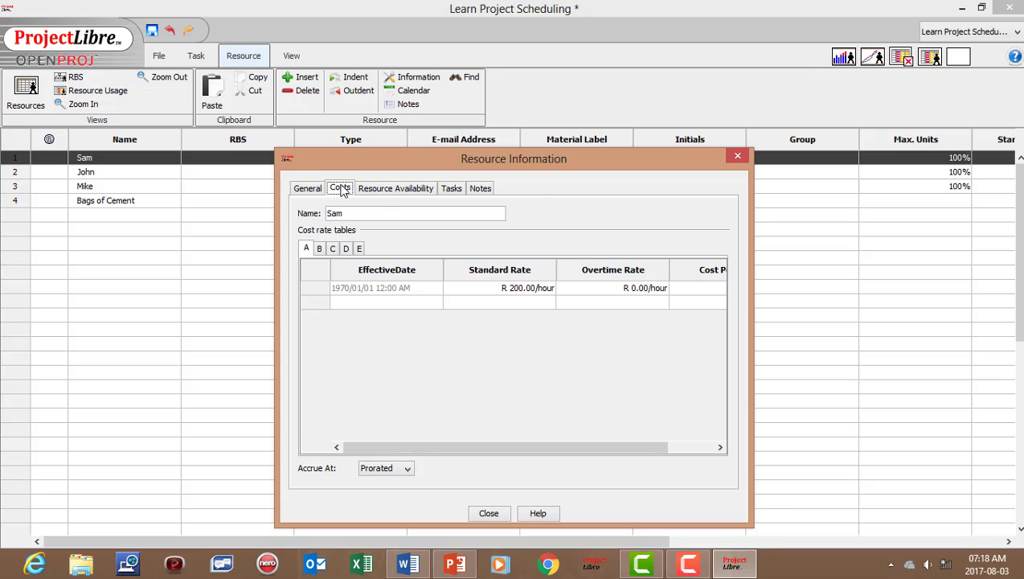
Add a second row to cost rate table A, effective 2017/08/14, with a standard rate of R 250.00/hour
double_click(384, 302)
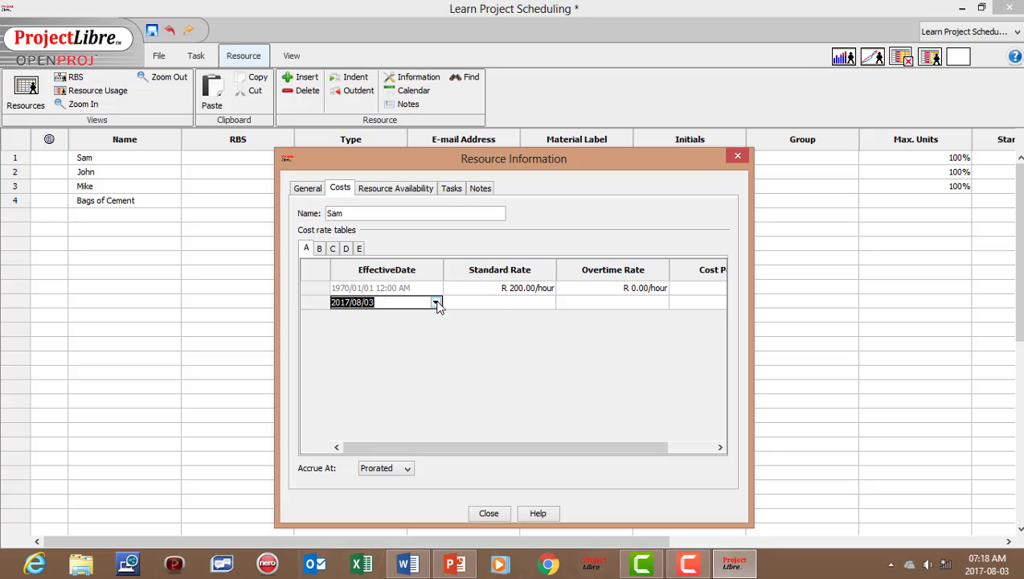
click(436, 303)
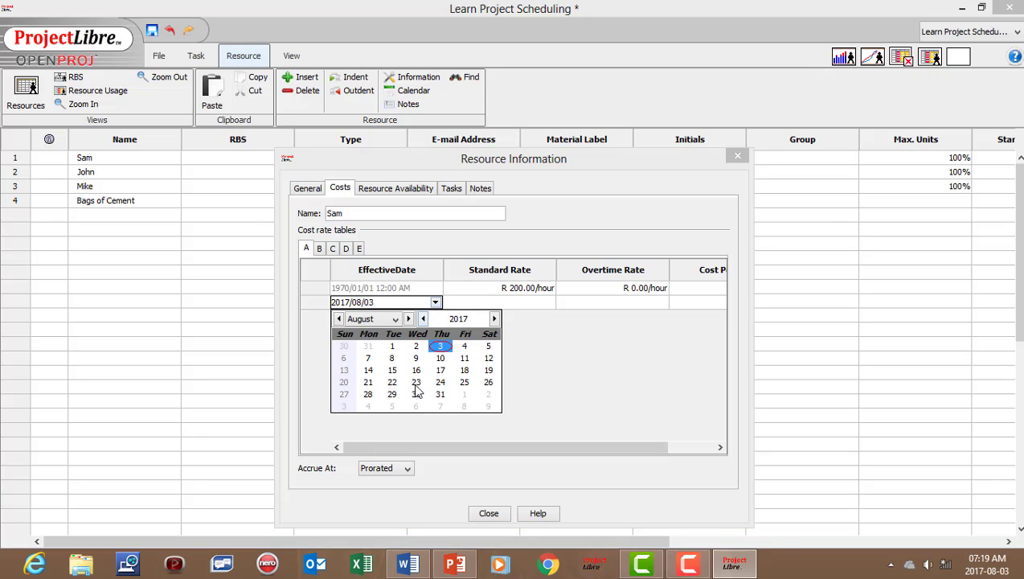
click(369, 371)
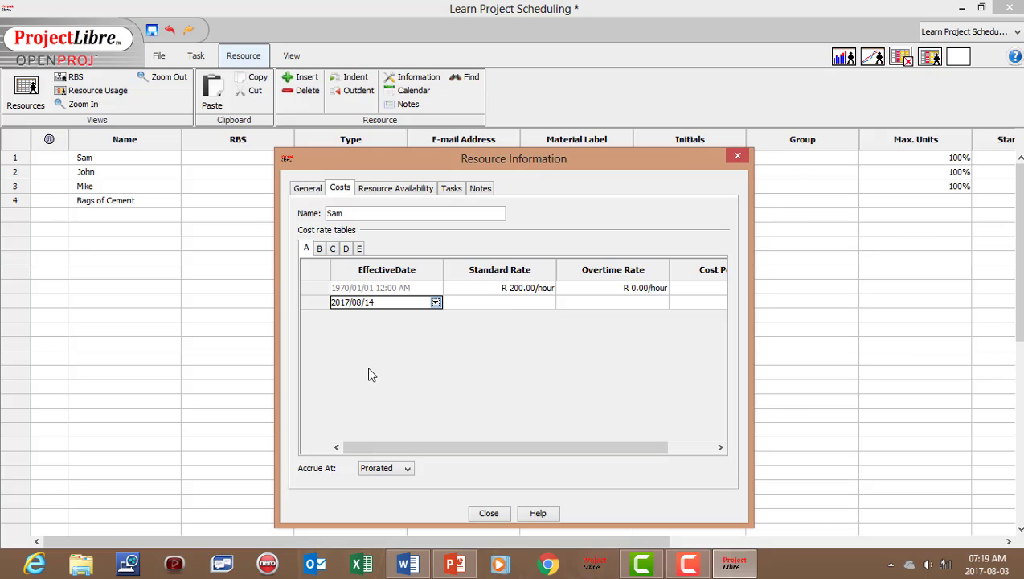
click(492, 301)
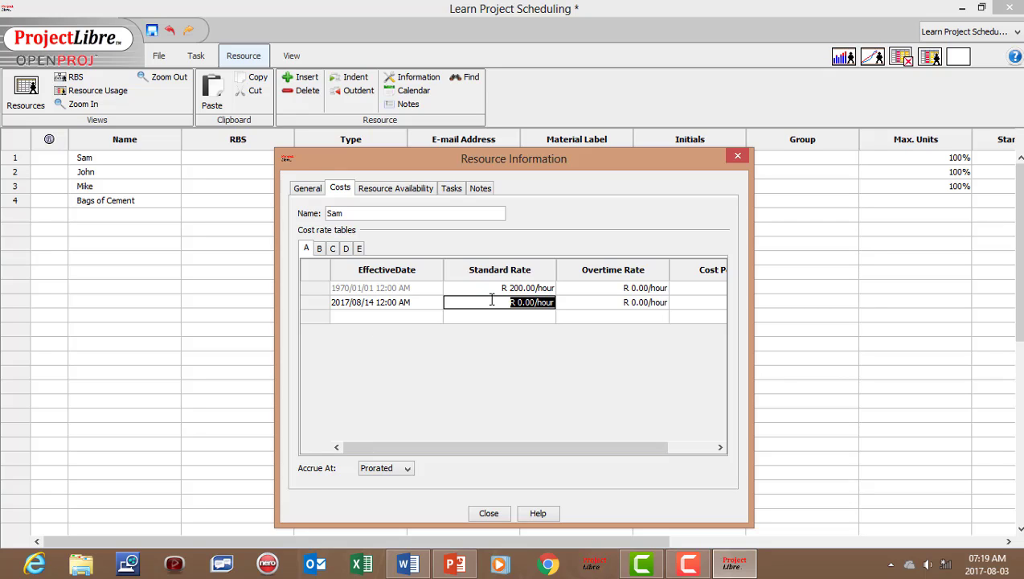
text(250)
click(585, 314)
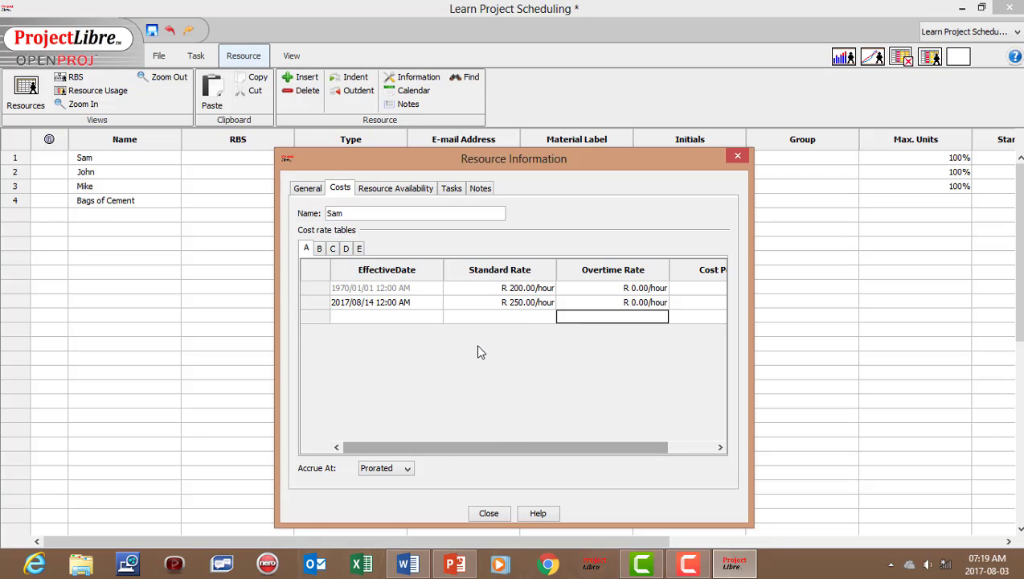
Close the resource information and switch from the resource list to the Gantt chart
click(489, 514)
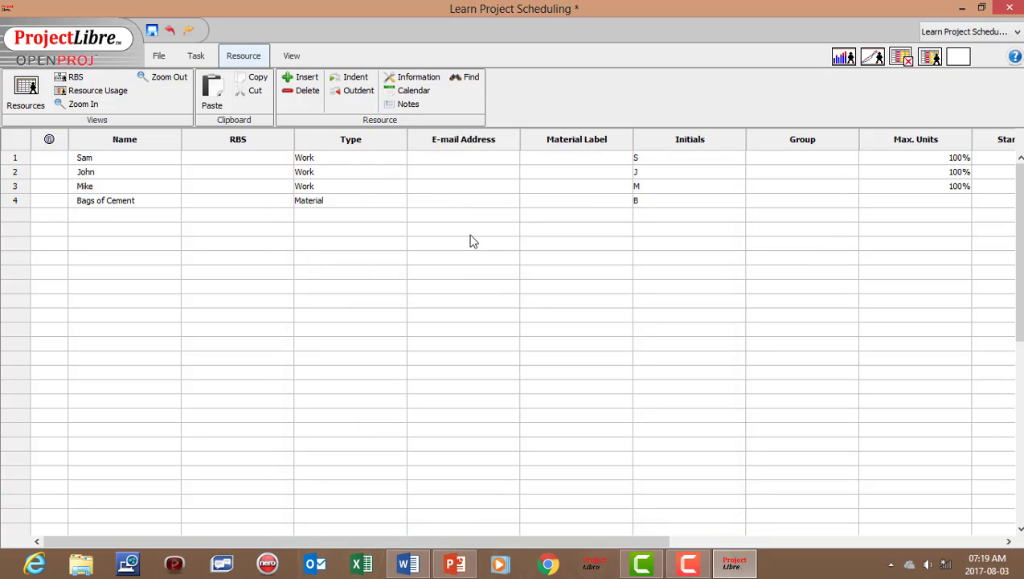
click(195, 56)
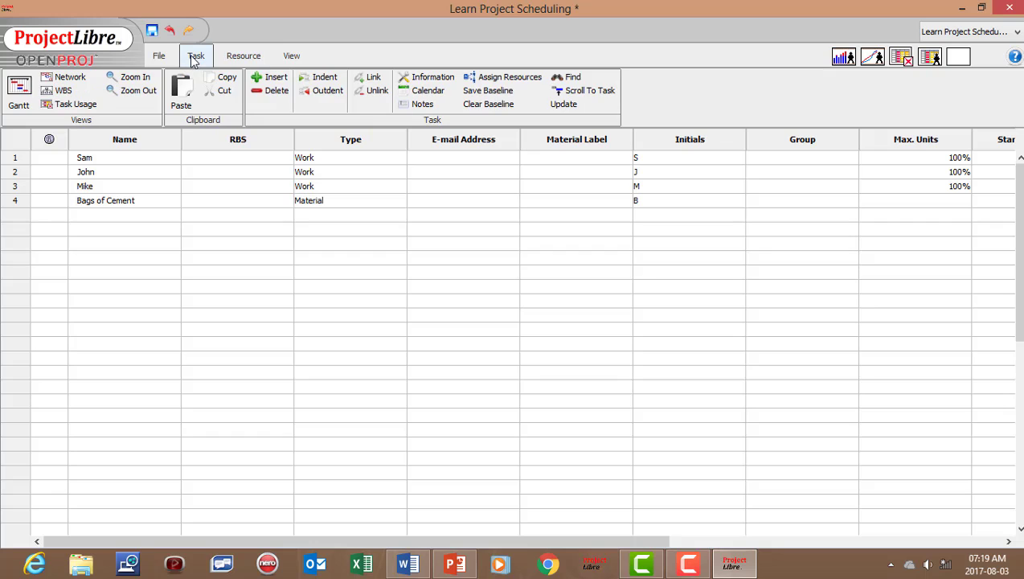
click(20, 92)
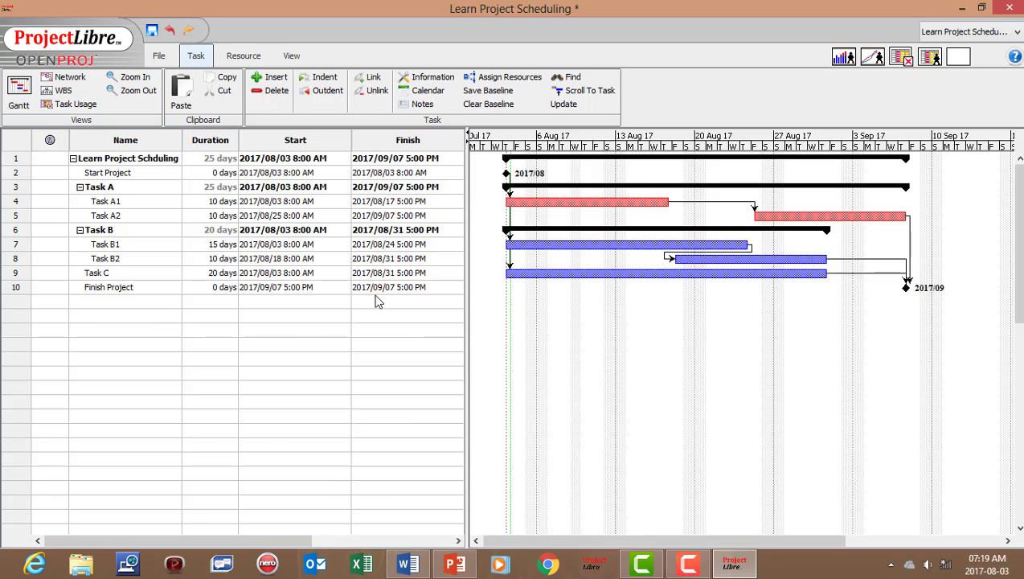
Assign the first resource in the list to Task A1 at 100% units
double_click(22, 202)
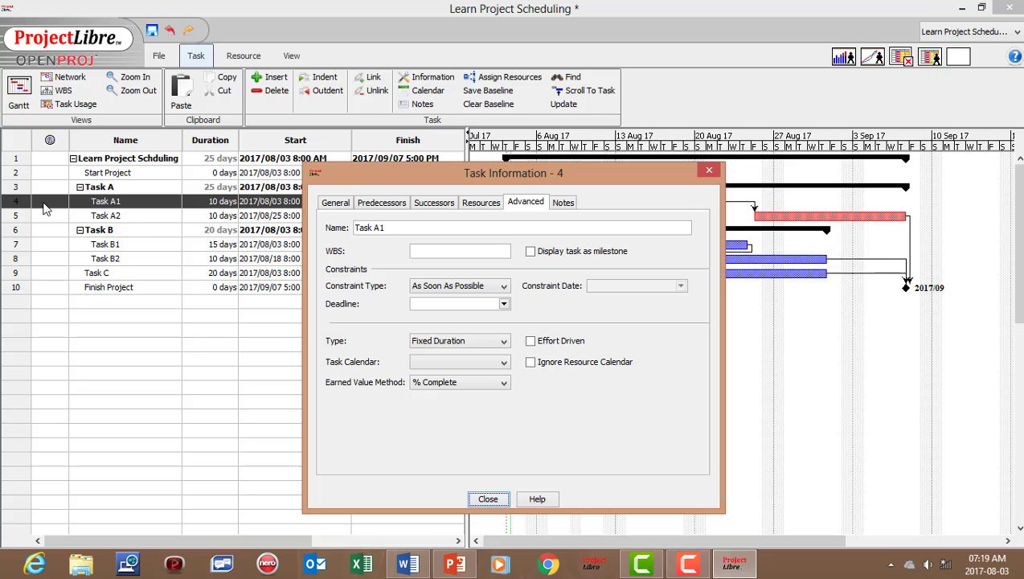
click(492, 498)
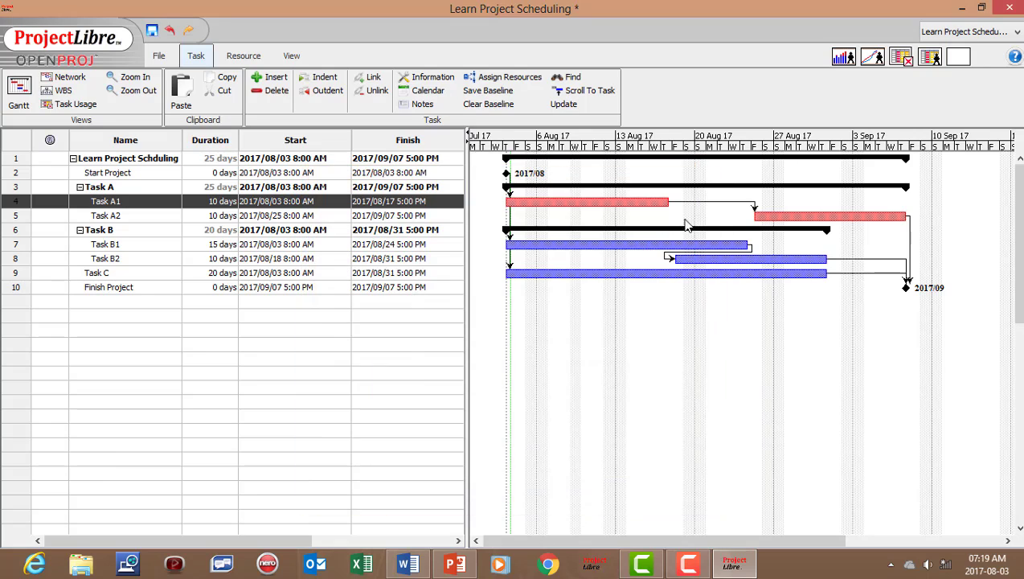
click(504, 78)
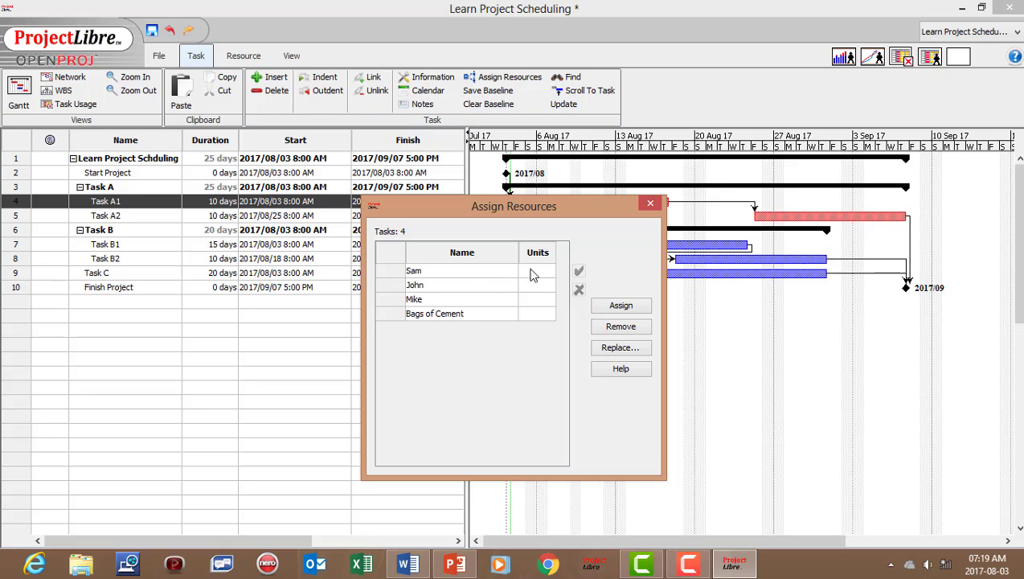
click(531, 271)
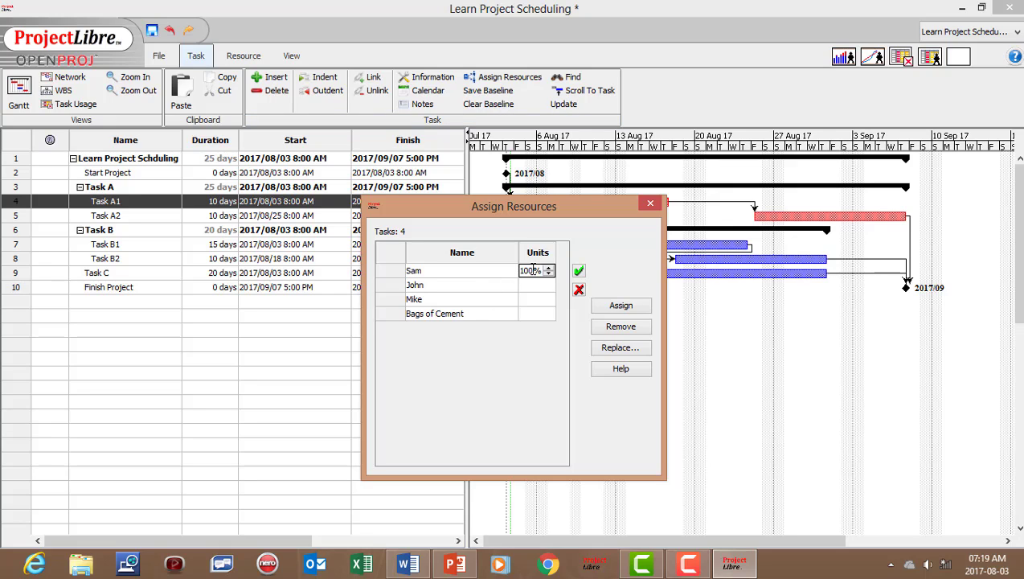
click(625, 307)
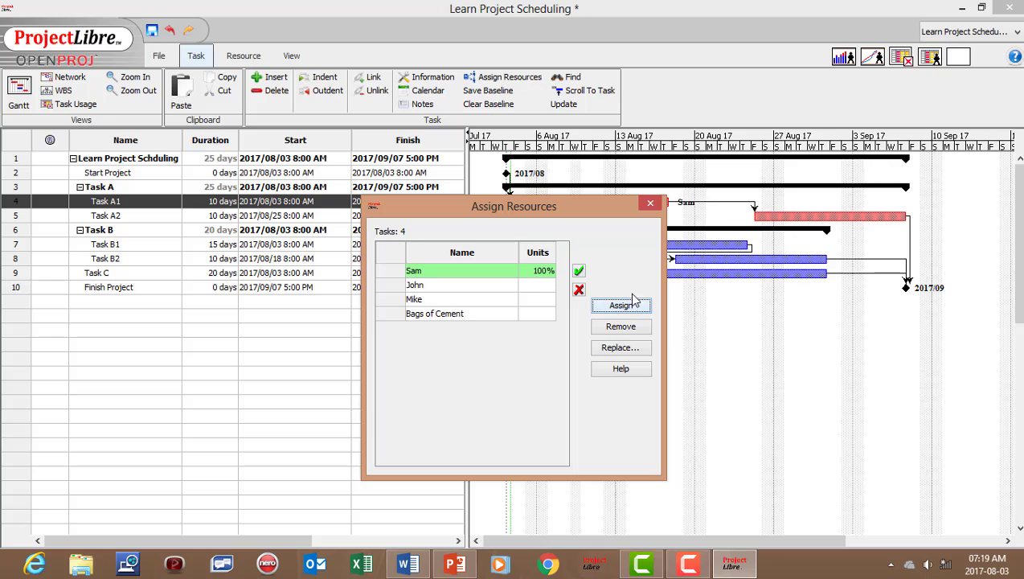
click(652, 203)
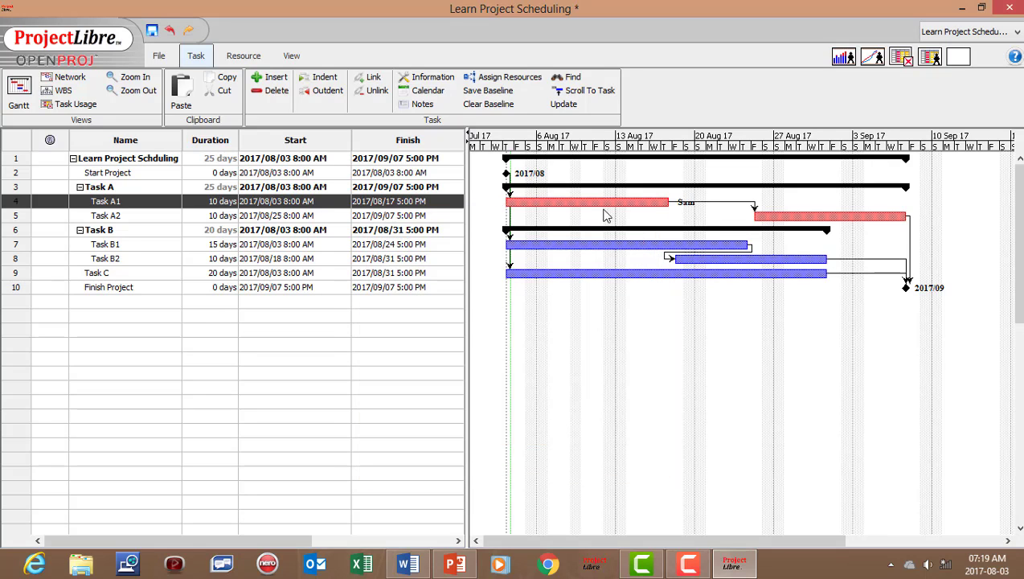
Assign the second resource in the list to Task A2 at 100% units
click(24, 218)
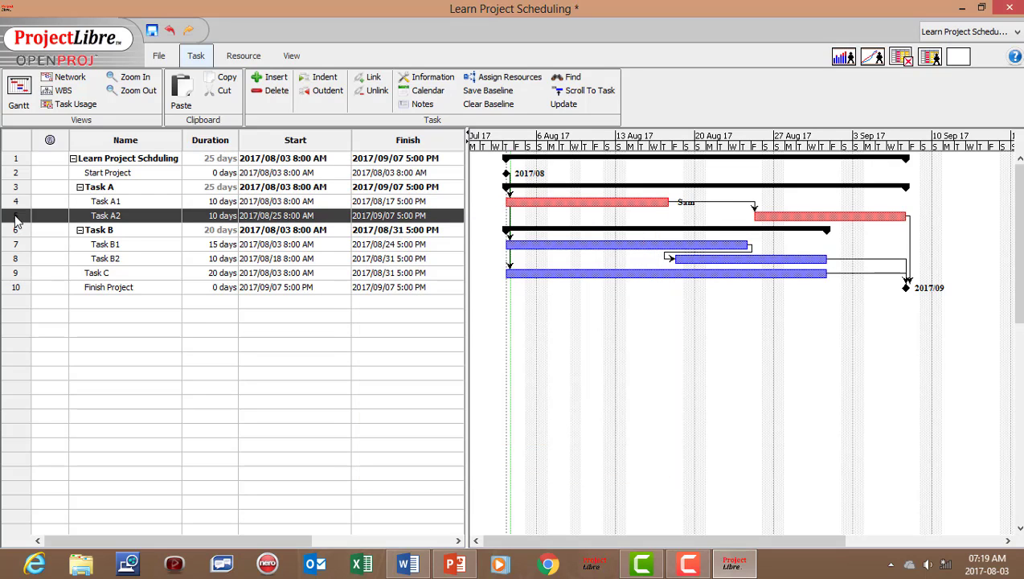
click(506, 78)
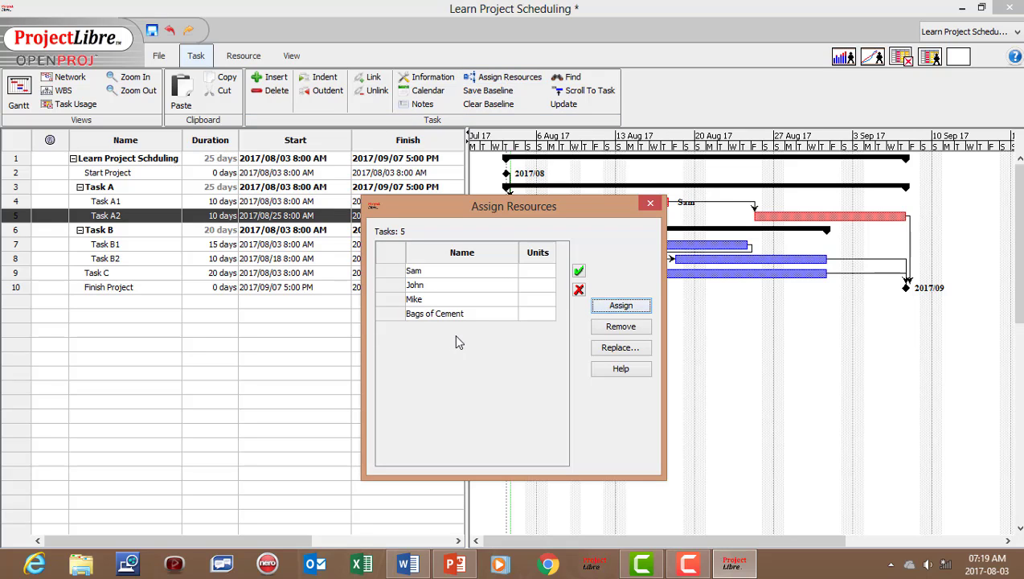
click(540, 286)
click(620, 309)
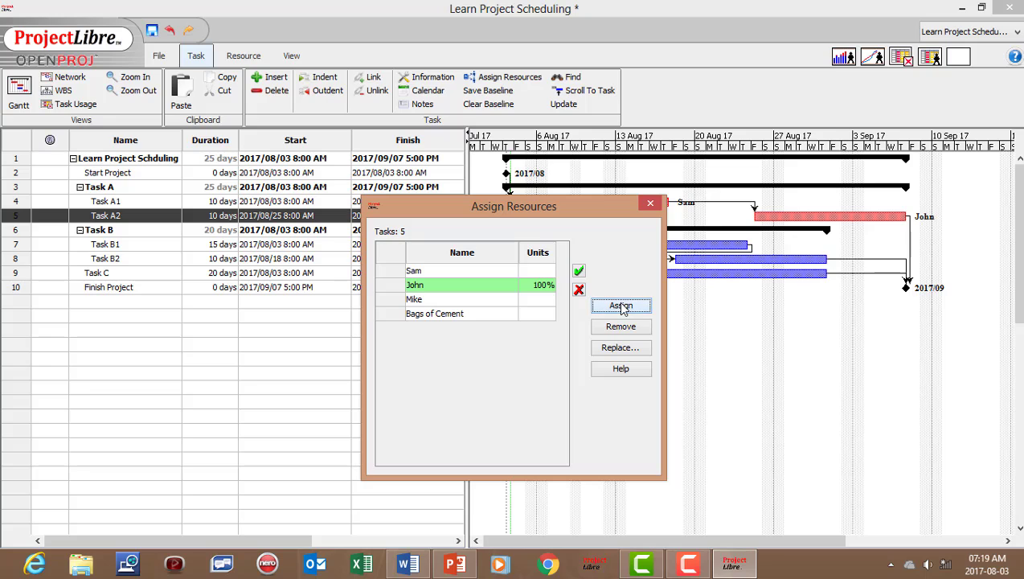
click(651, 201)
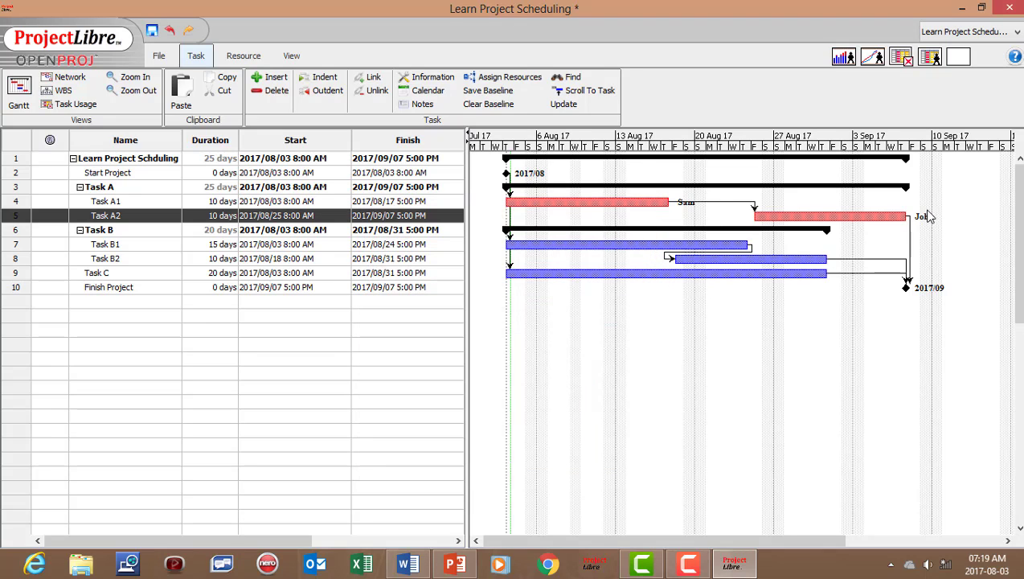
Assign the second resource in the list to Task B1 at 100% units
click(22, 248)
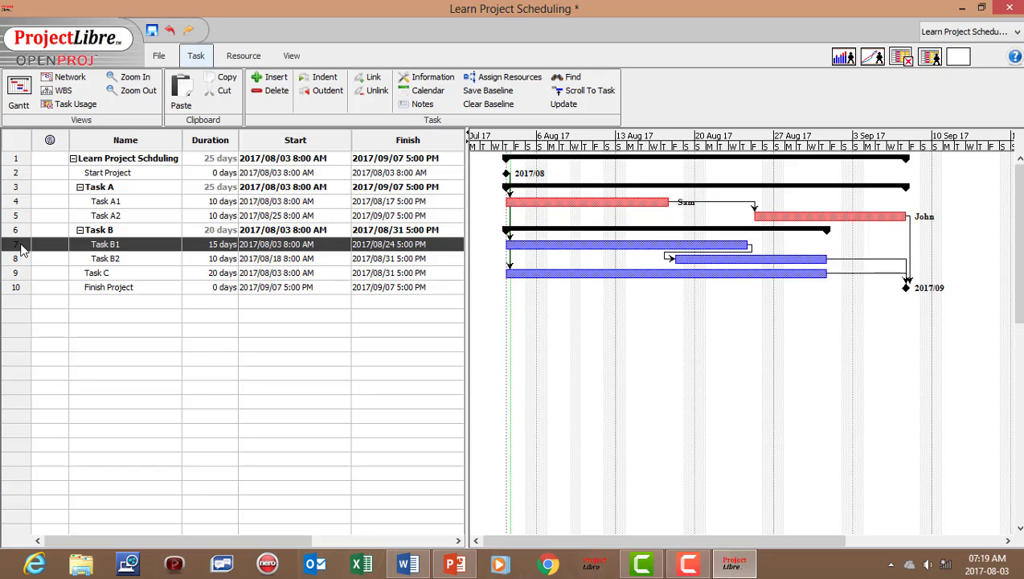
click(497, 78)
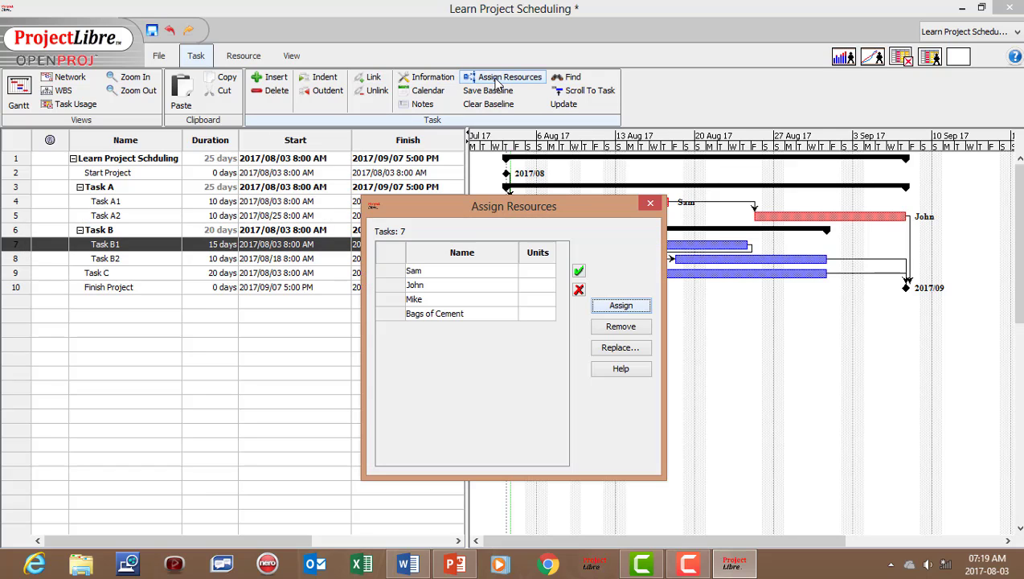
click(531, 286)
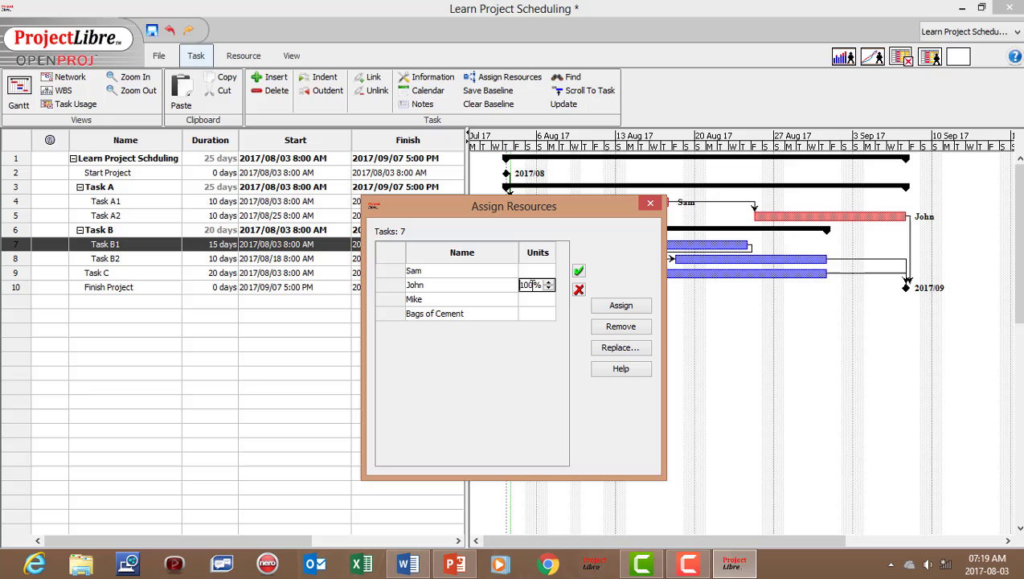
click(622, 306)
click(650, 203)
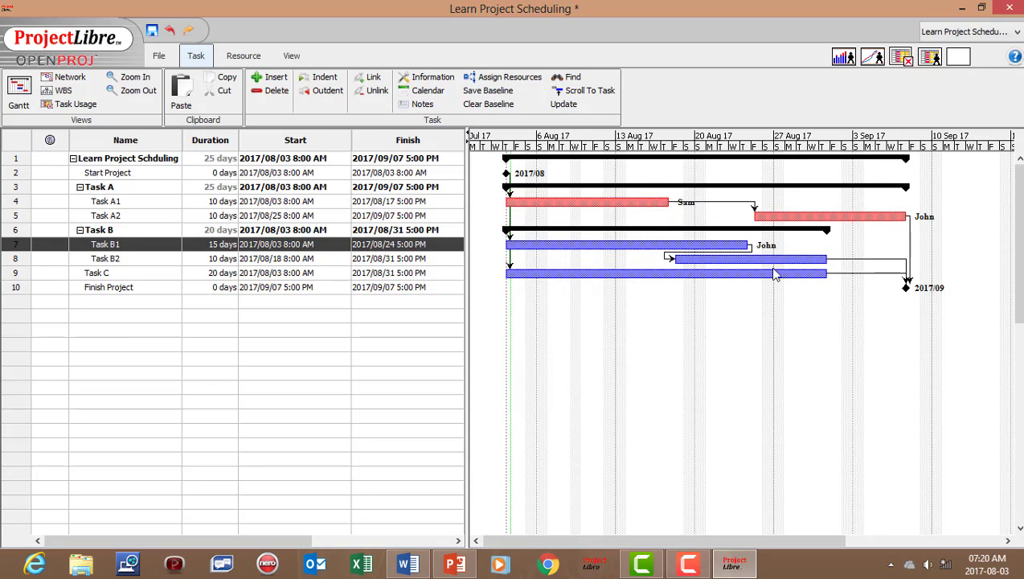
Assign the first resource in the list at 100% and 10 units of Bags of Cement to Task B2
click(17, 260)
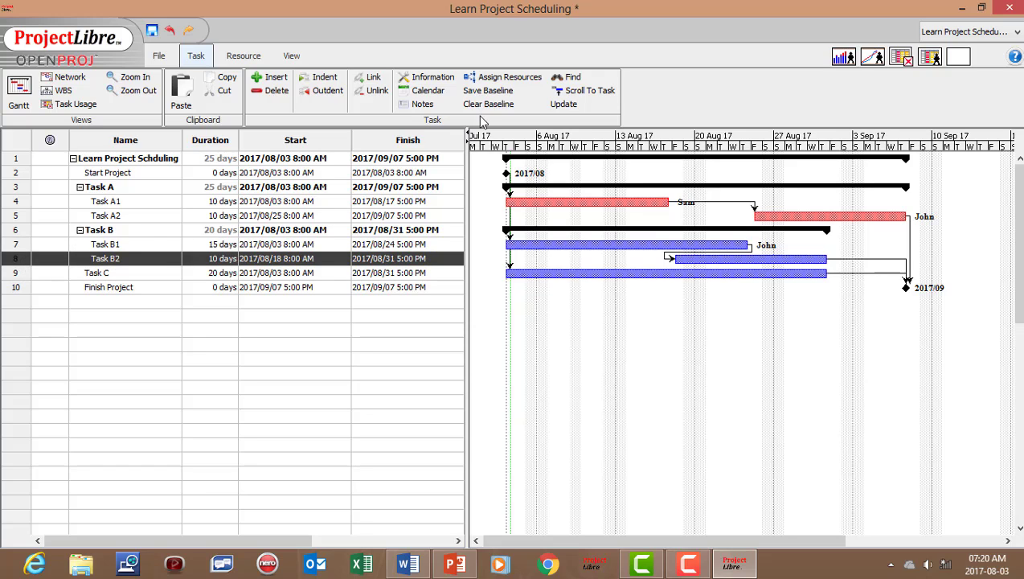
click(506, 78)
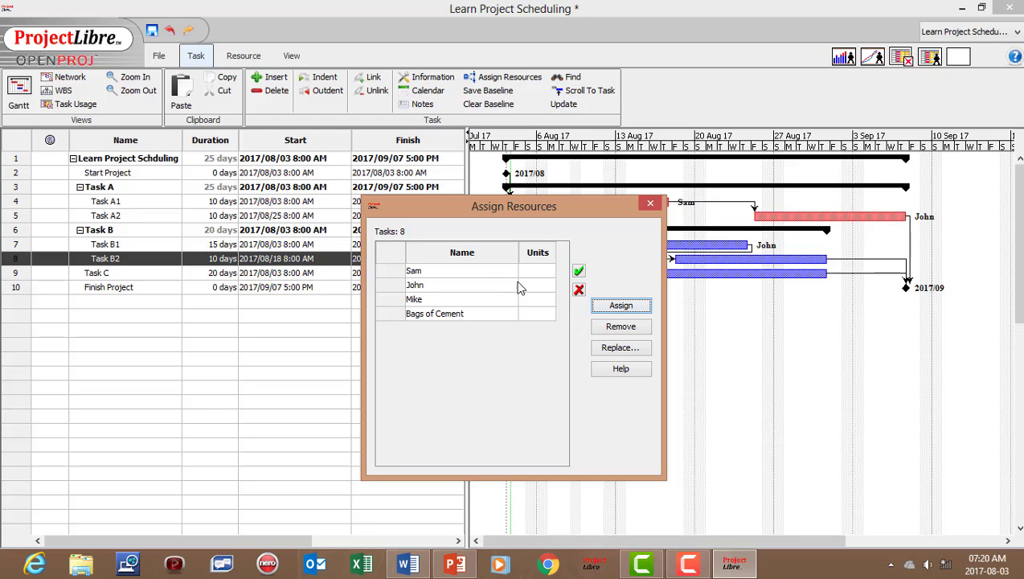
click(529, 274)
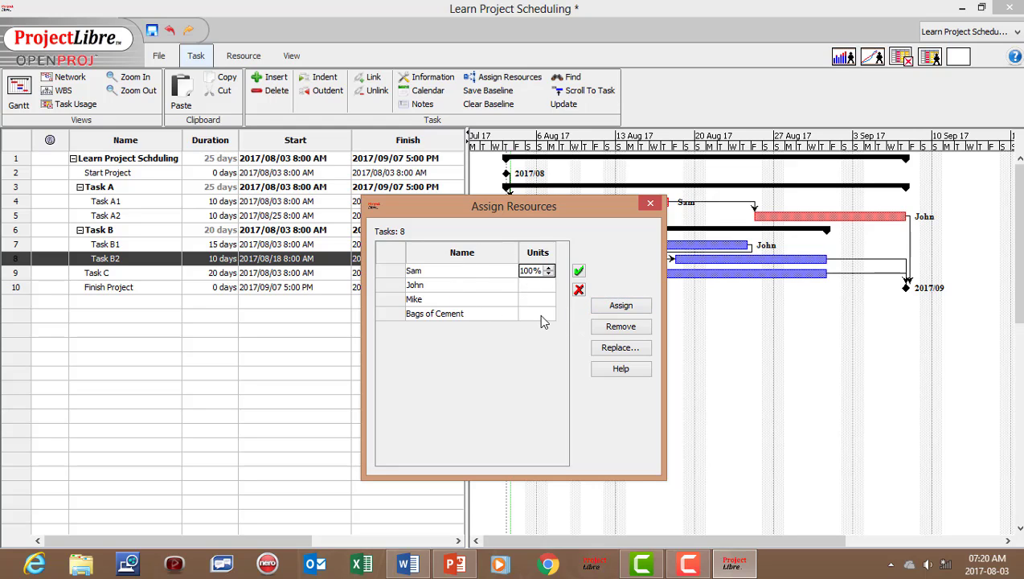
click(545, 320)
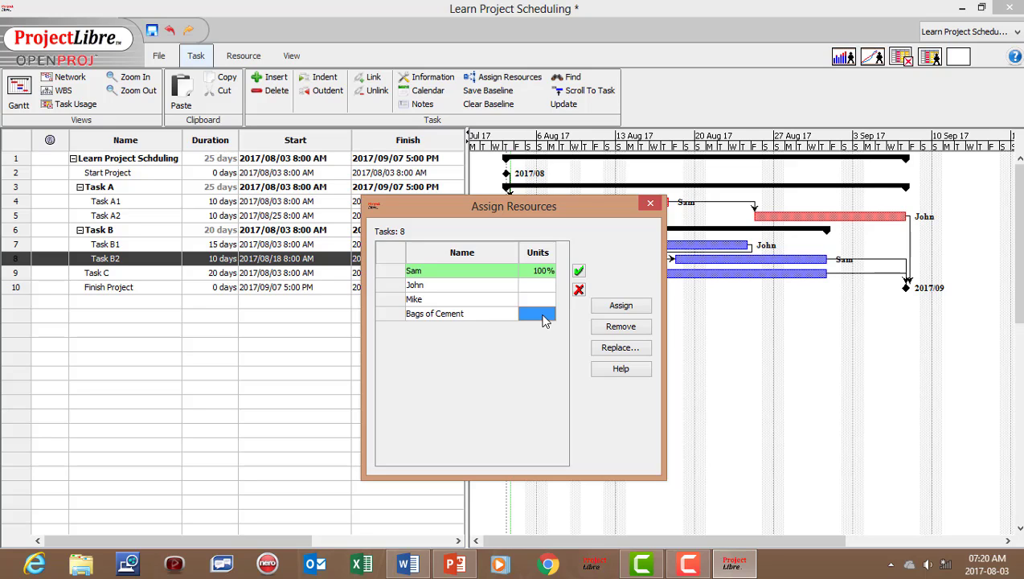
click(544, 320)
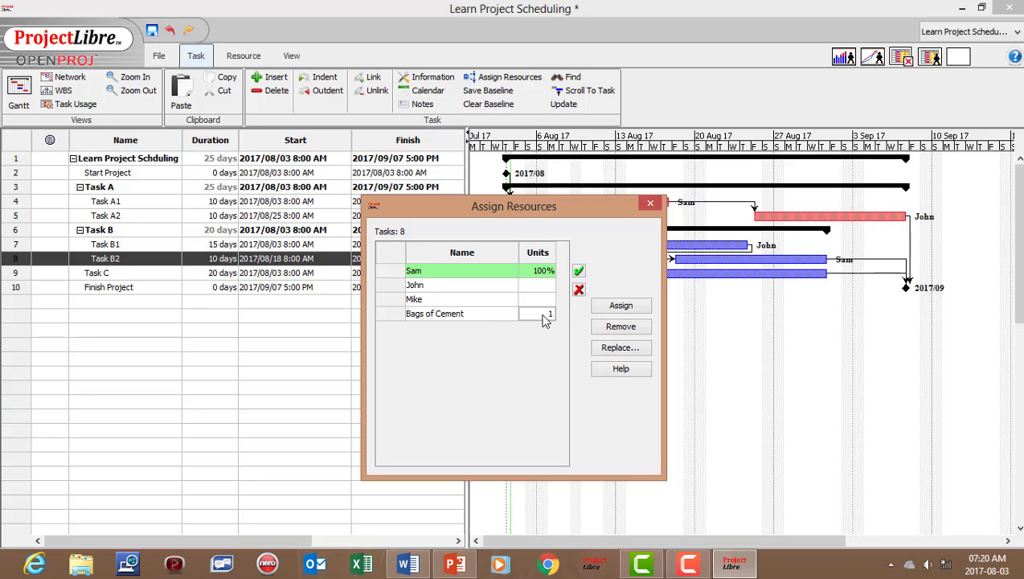
click(605, 306)
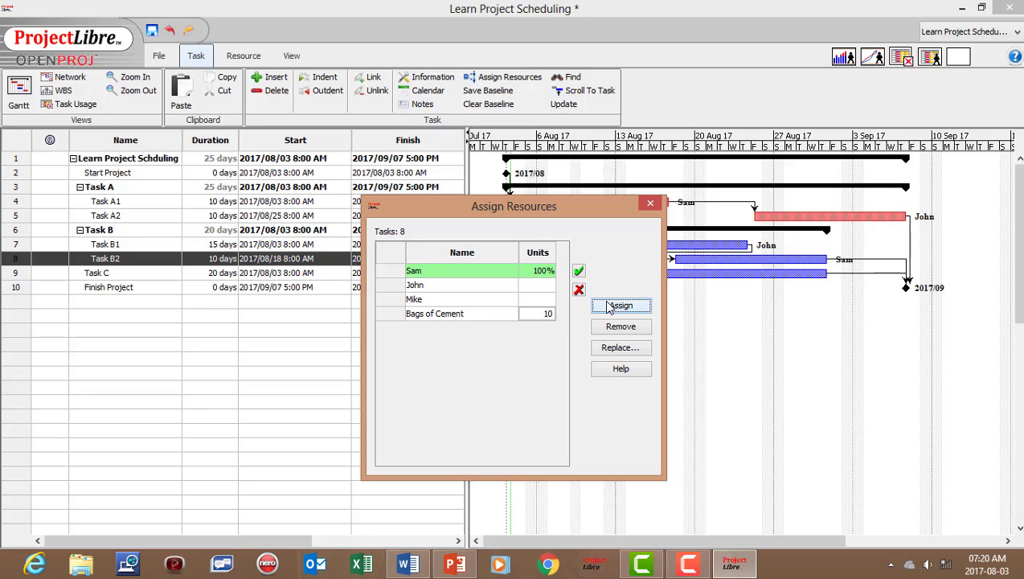
click(650, 203)
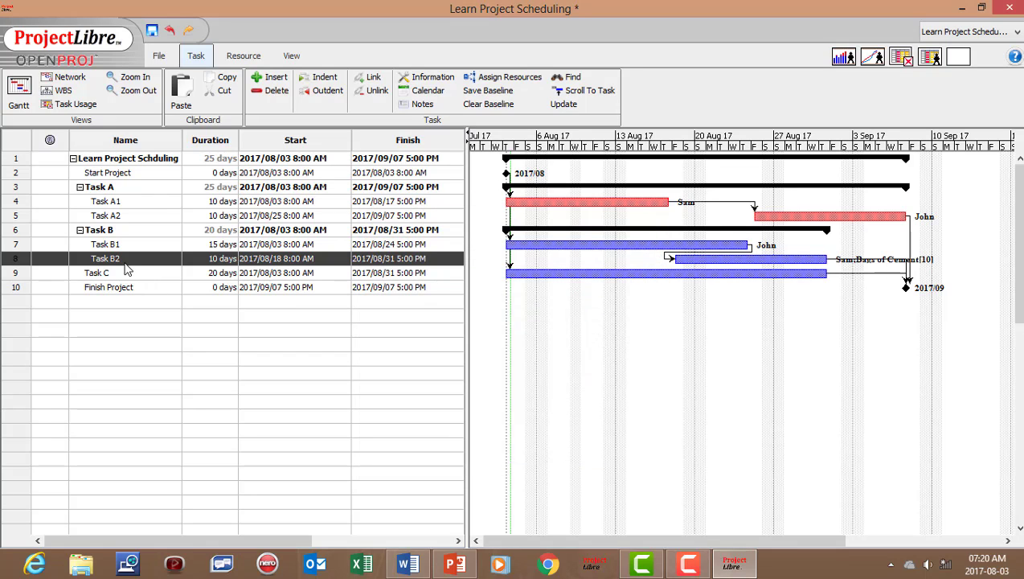
Assign the third resource in the list to Task C at 100% units
click(20, 274)
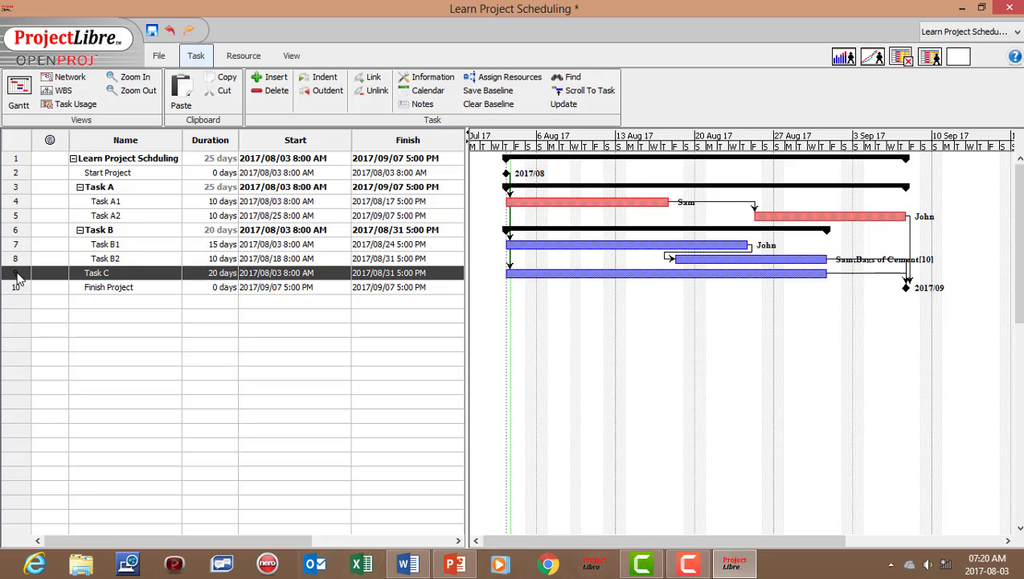
click(510, 76)
click(550, 299)
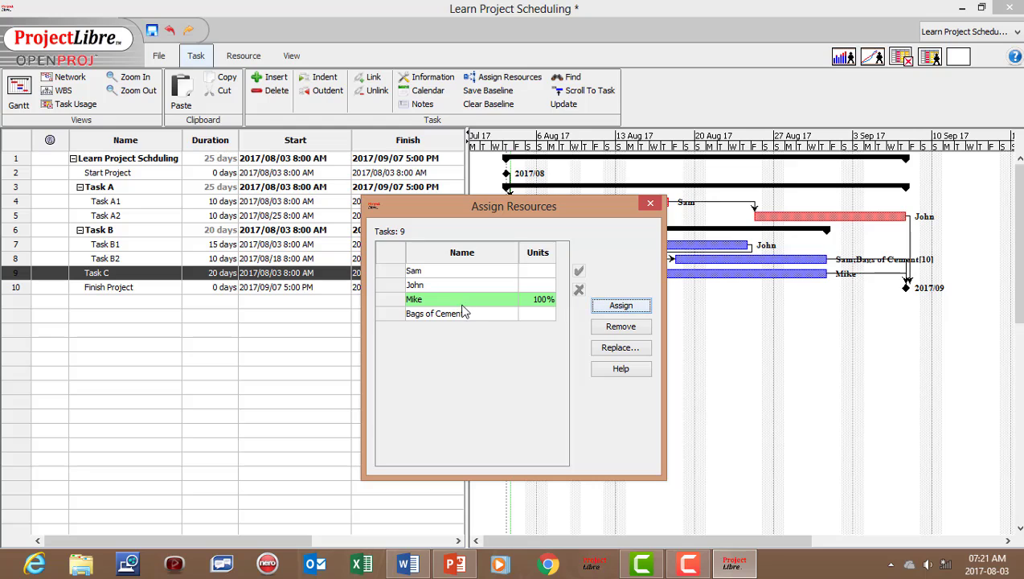
click(432, 302)
click(539, 299)
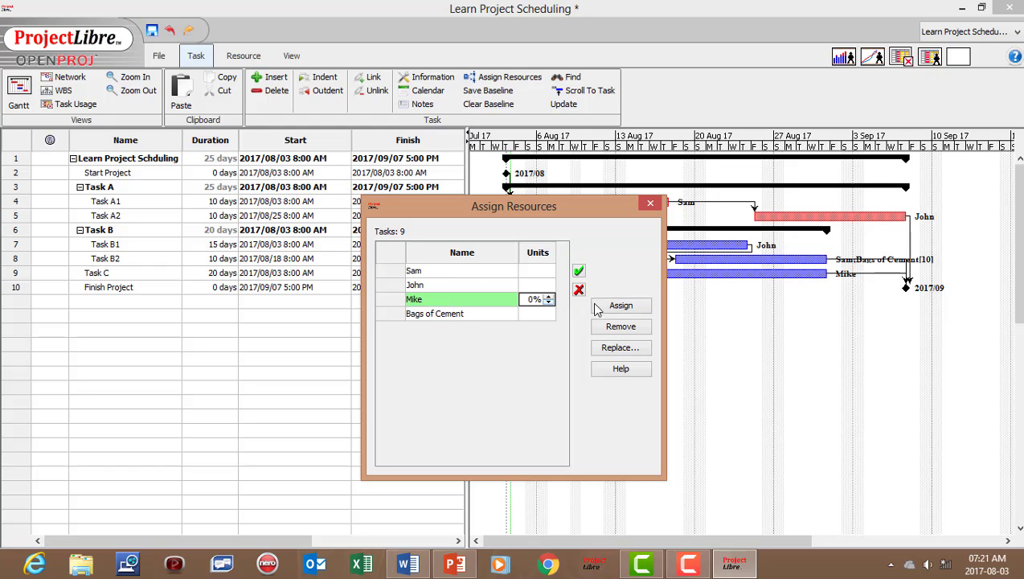
key(Tab)
click(551, 302)
click(615, 307)
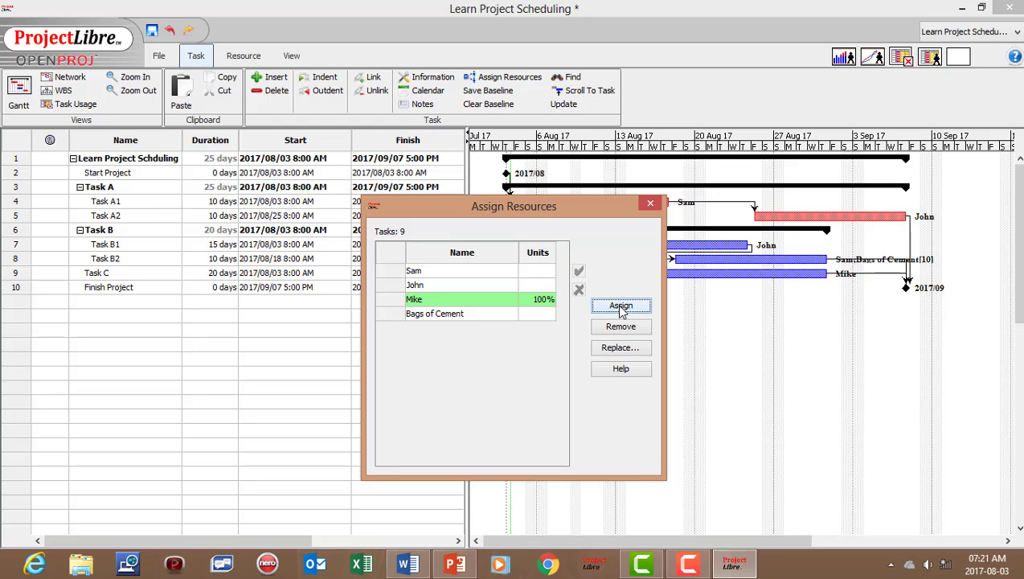
click(650, 204)
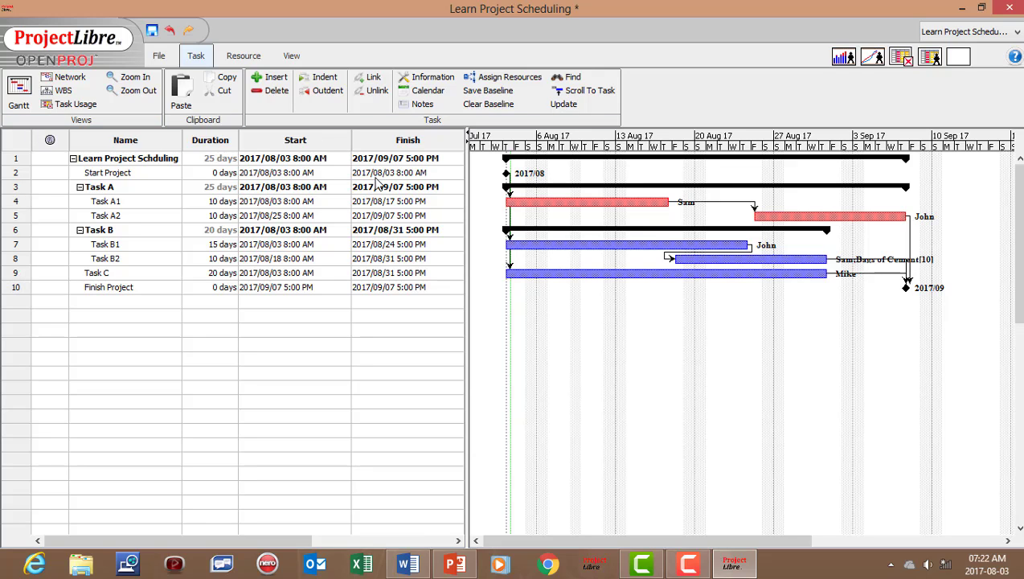
Insert a Cost column before Predecessors in the task table and narrow it to fit its values
drag(466, 193, 608, 189)
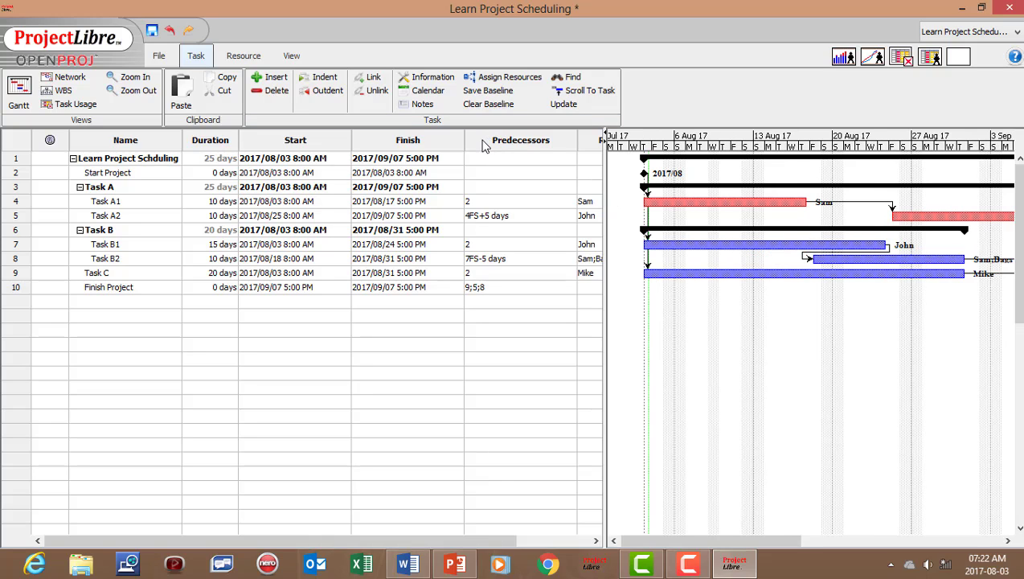
right_click(485, 145)
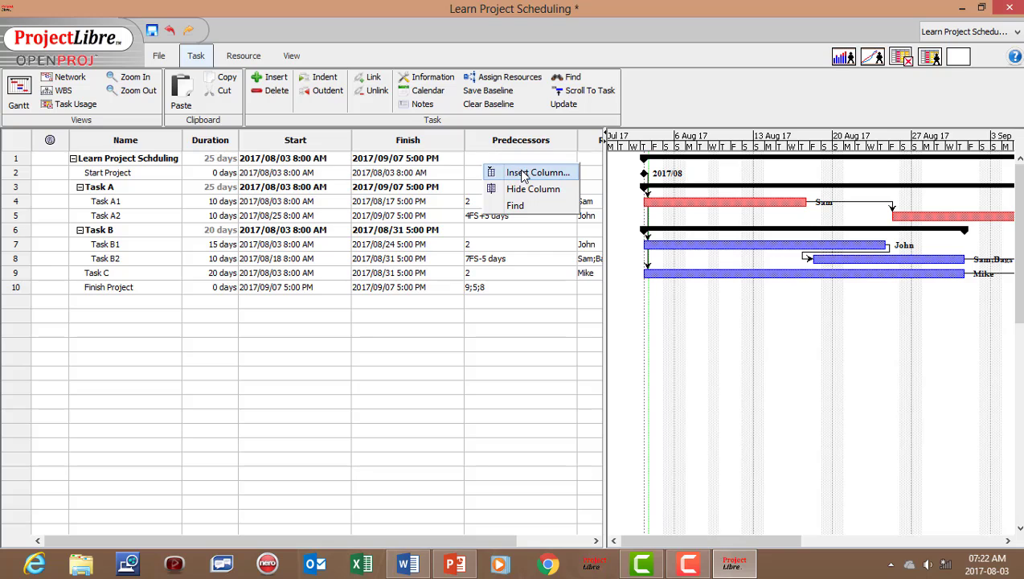
click(521, 173)
click(583, 270)
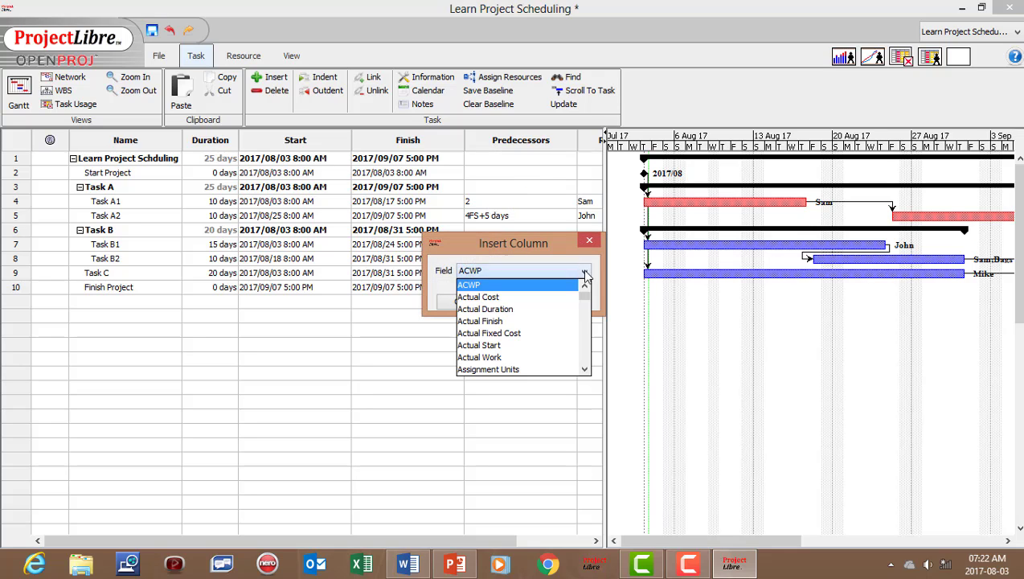
click(589, 358)
click(589, 357)
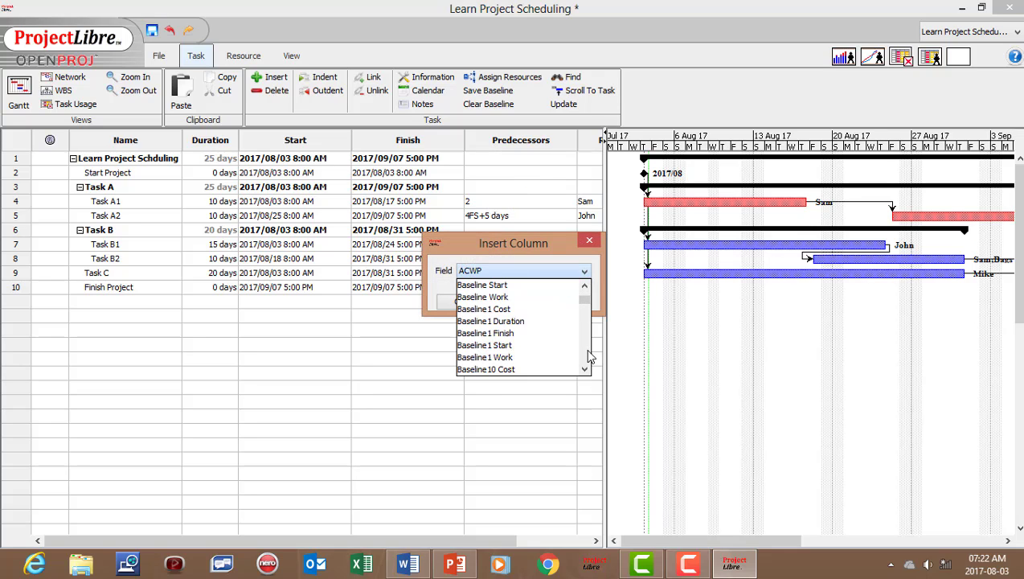
click(589, 358)
click(589, 358)
click(589, 358)
click(589, 358)
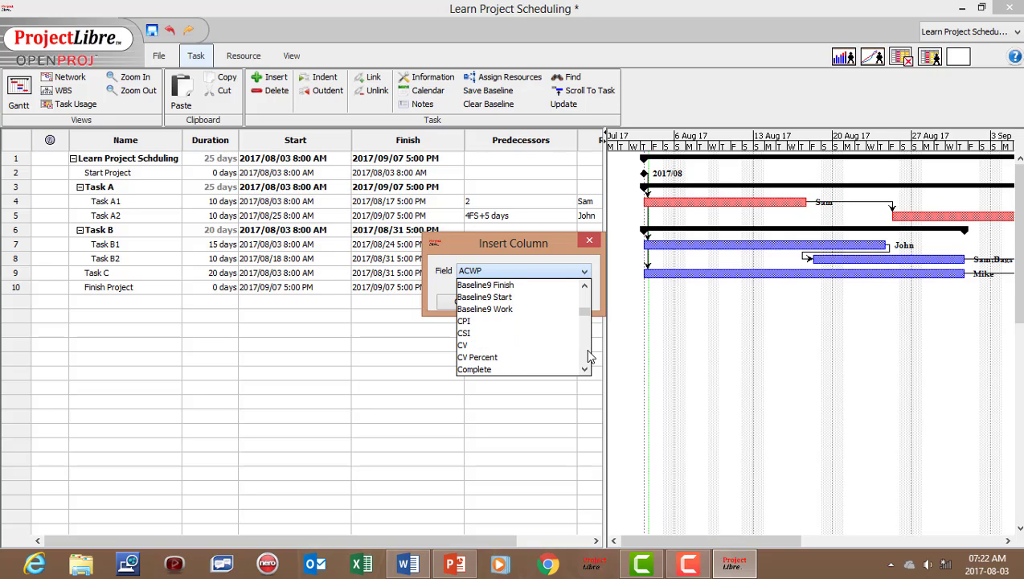
click(589, 357)
click(510, 333)
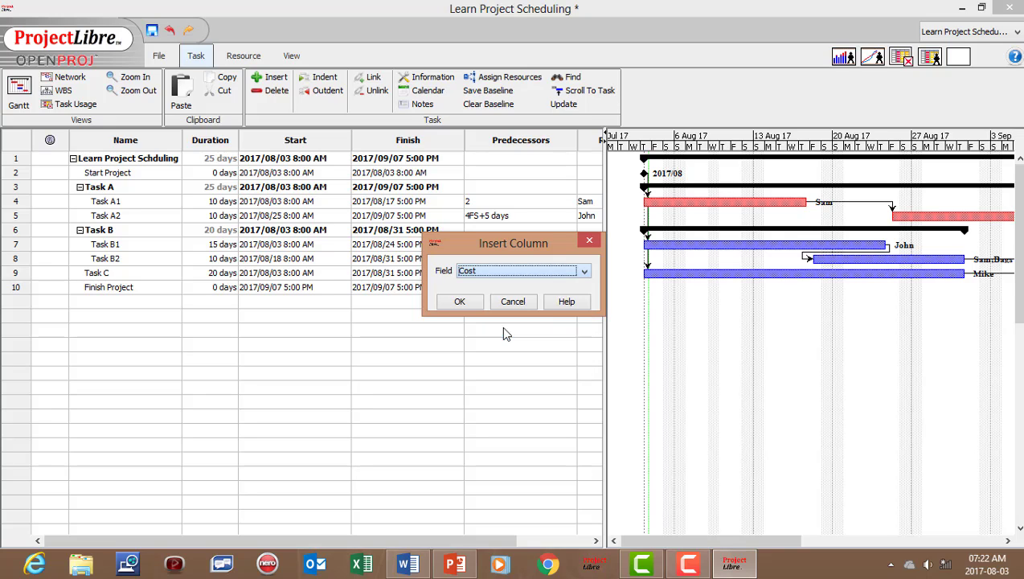
click(460, 301)
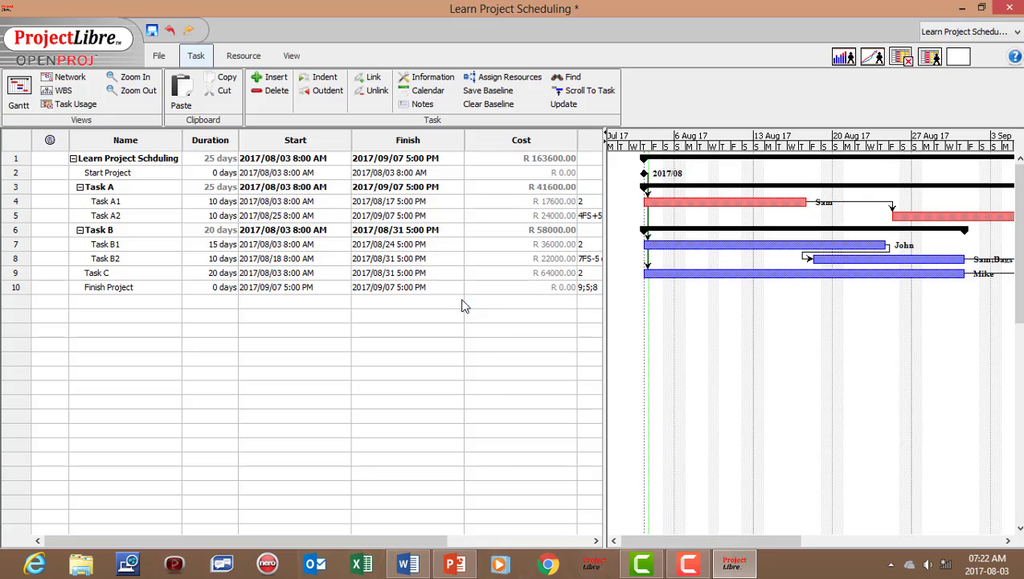
drag(568, 139, 529, 137)
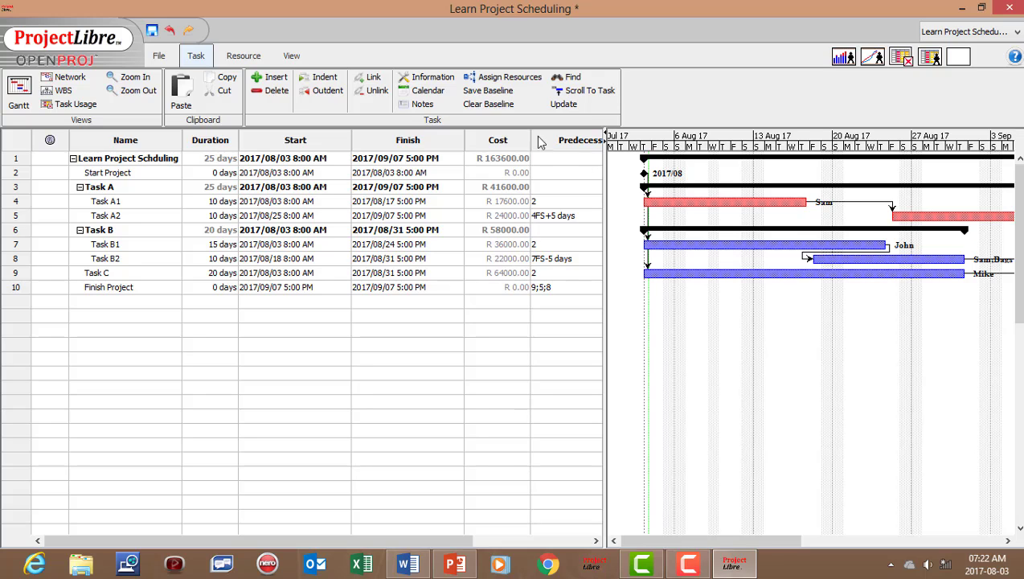
Insert a Total Slack column before Predecessors and narrow the Cost column again
click(149, 90)
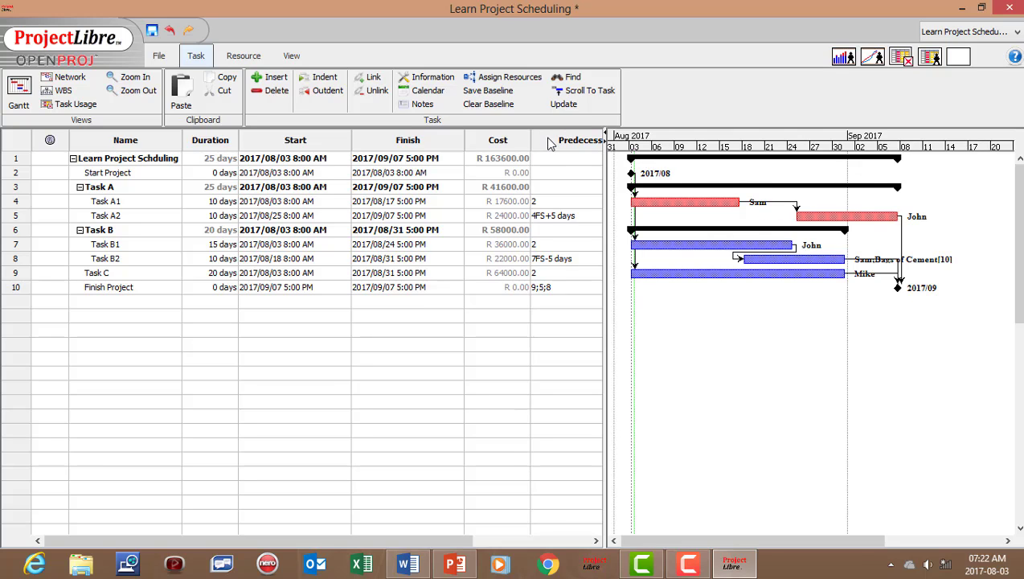
right_click(554, 142)
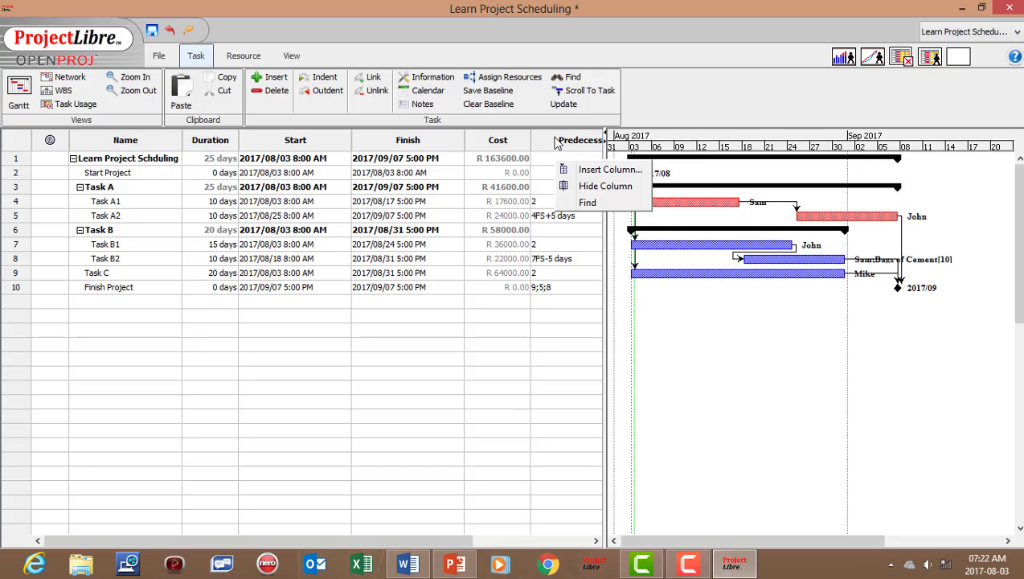
click(572, 168)
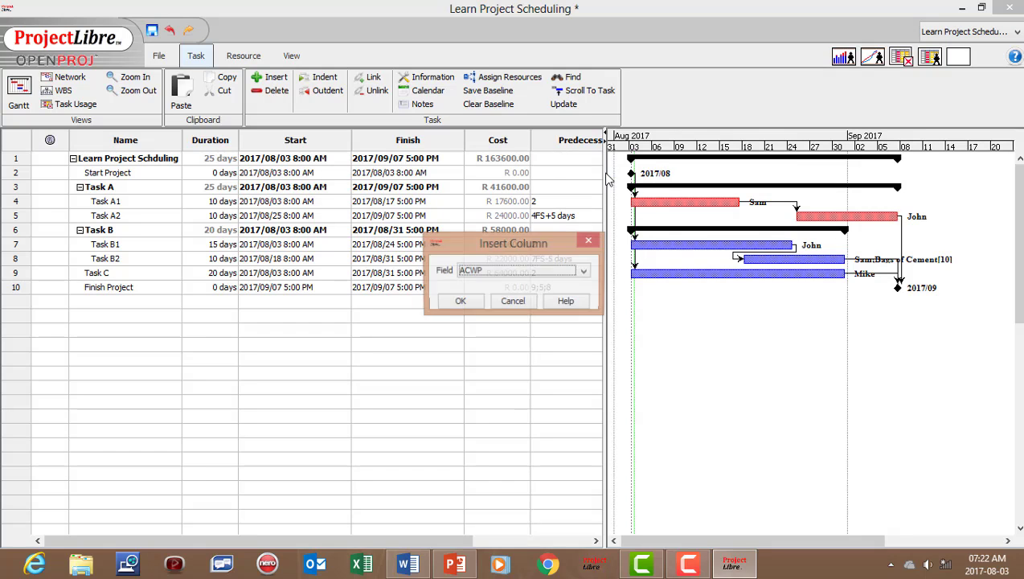
click(585, 271)
drag(586, 296, 585, 362)
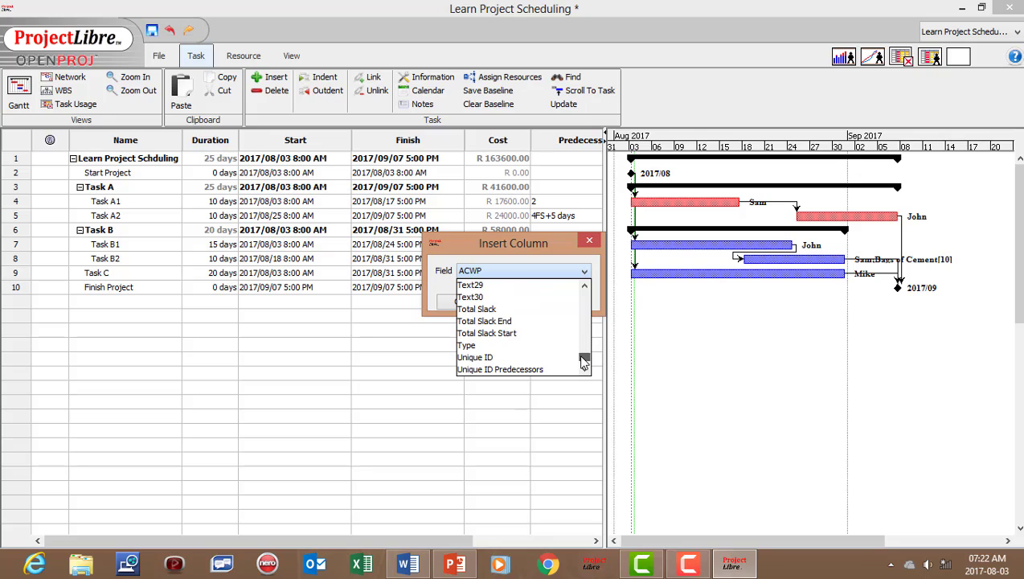
click(496, 308)
click(460, 302)
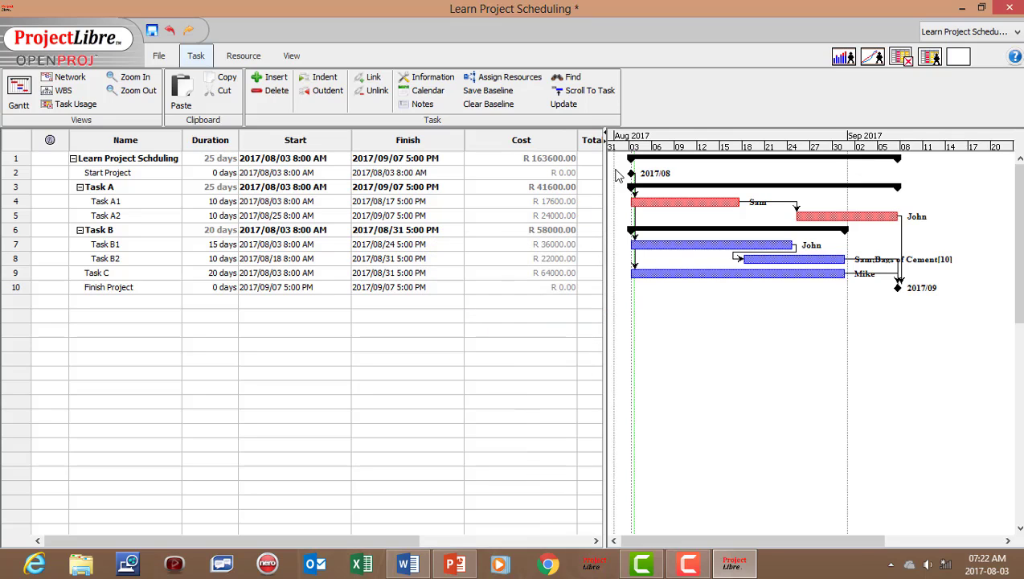
drag(576, 141, 529, 141)
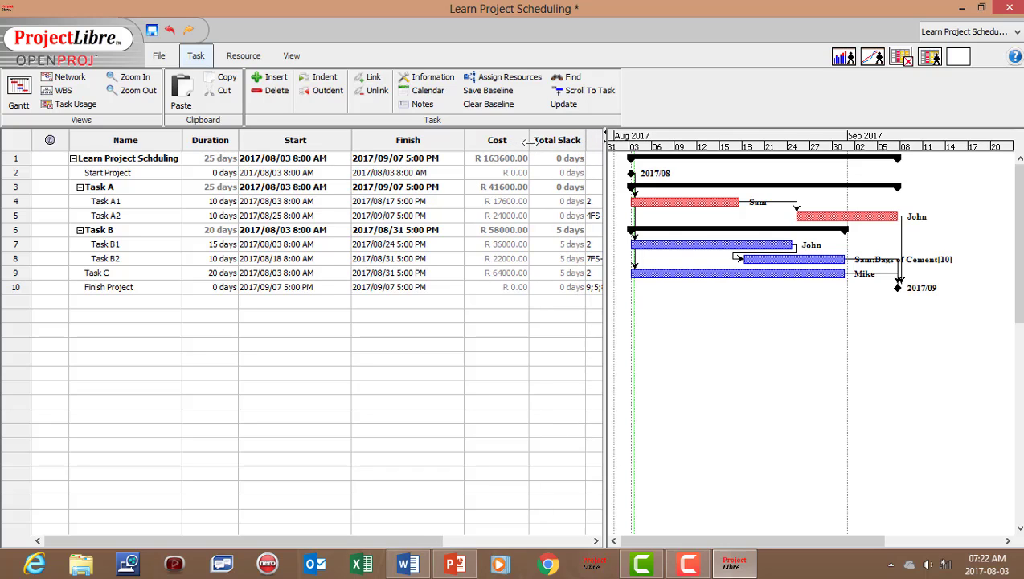
drag(605, 170, 674, 181)
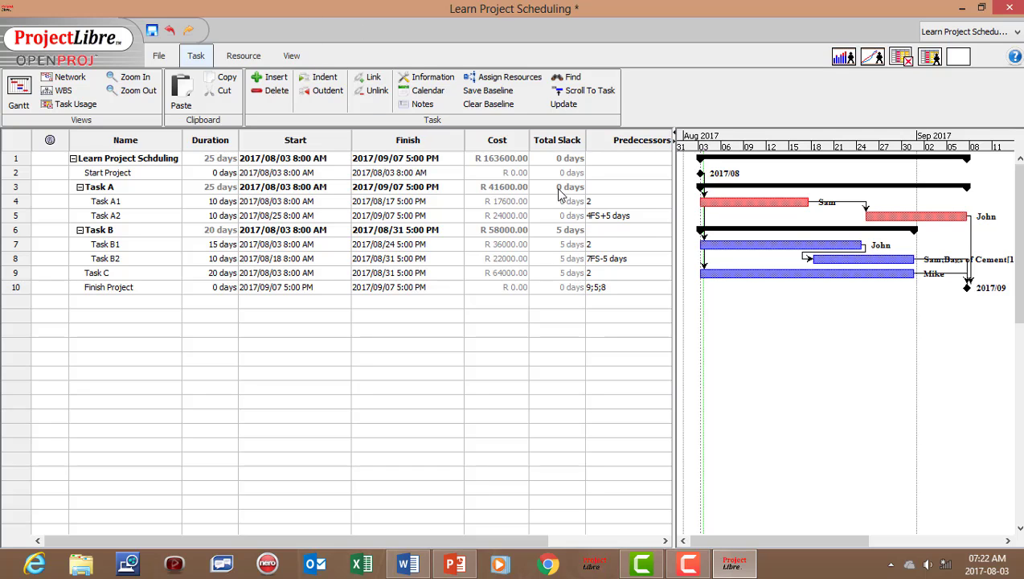
Insert a Free Slack column before Predecessors, narrow the Cost column and fit the table pane to end after Free Slack
right_click(603, 145)
click(666, 176)
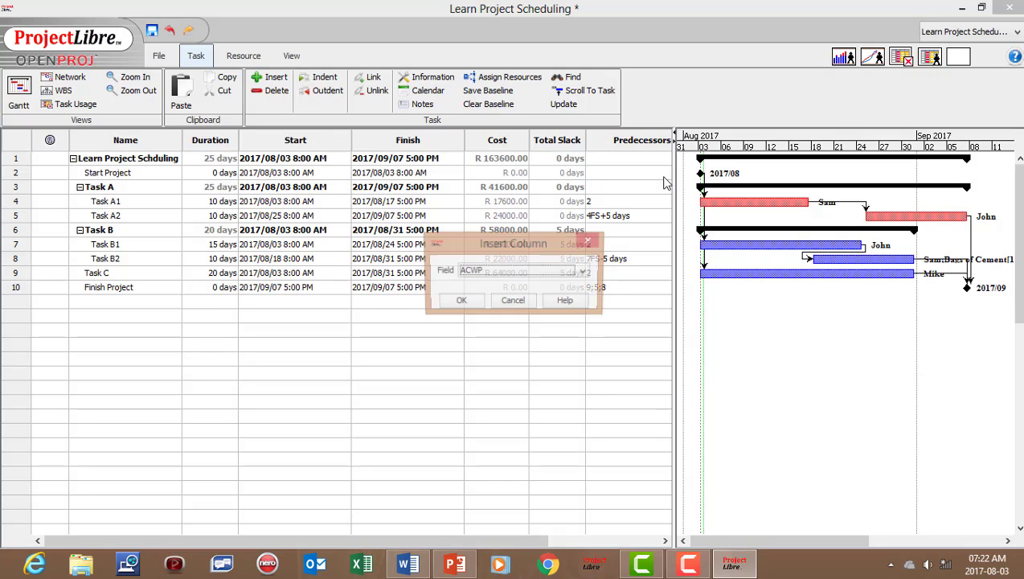
click(584, 273)
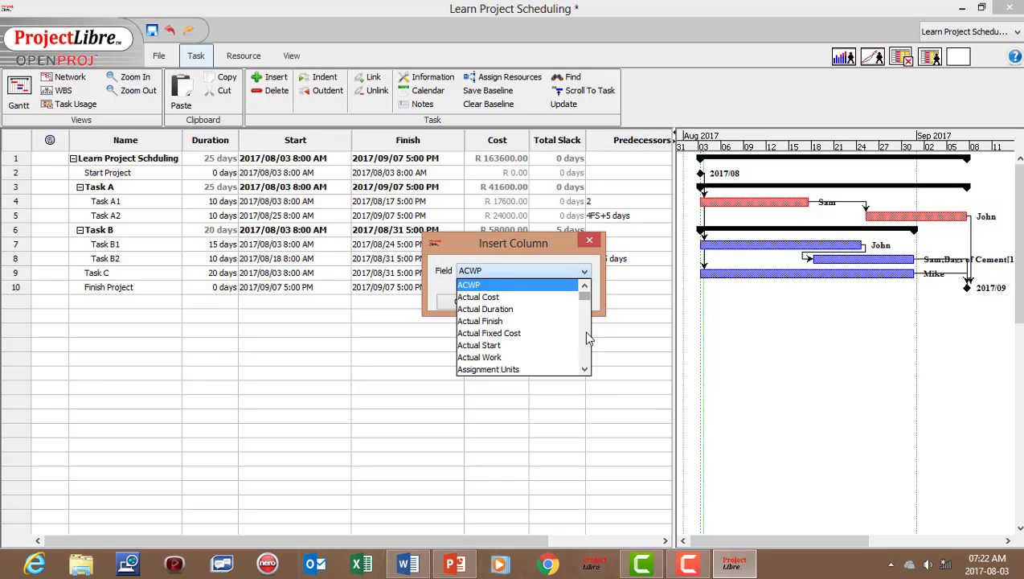
scroll(586, 338, down, 15)
scroll(586, 341, down, 3)
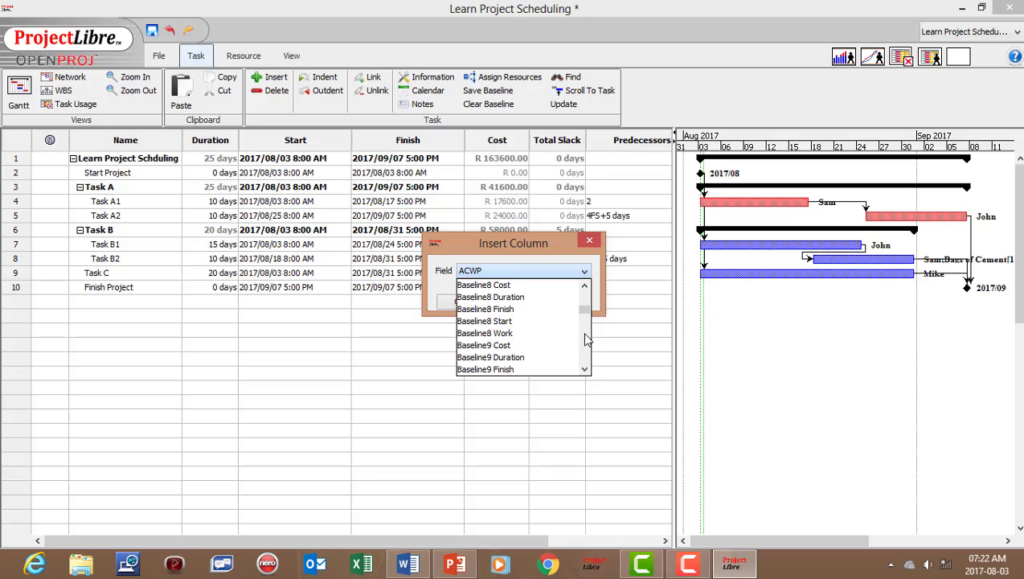
scroll(586, 343, down, 5)
scroll(586, 343, down, 15)
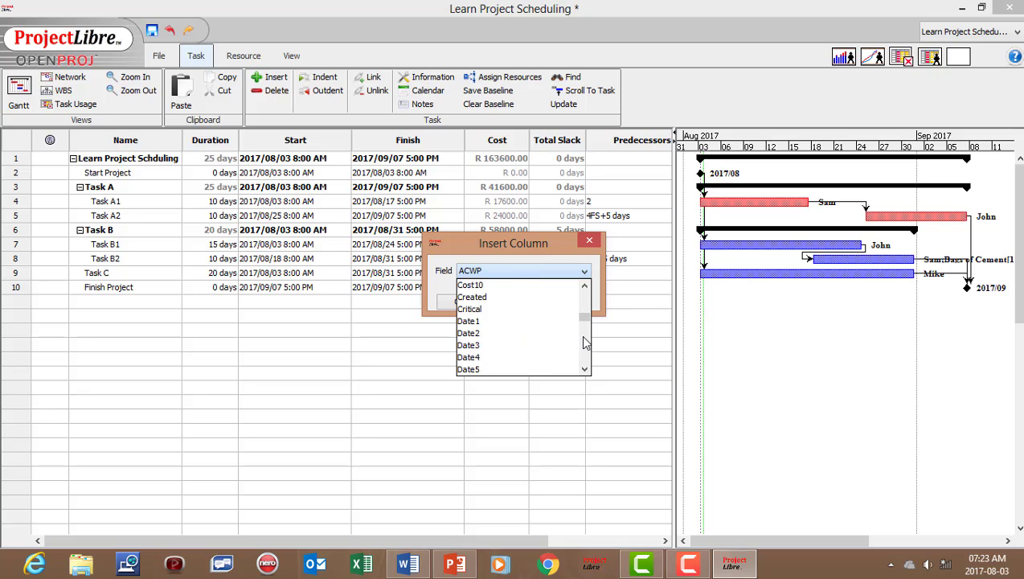
scroll(587, 343, down, 9)
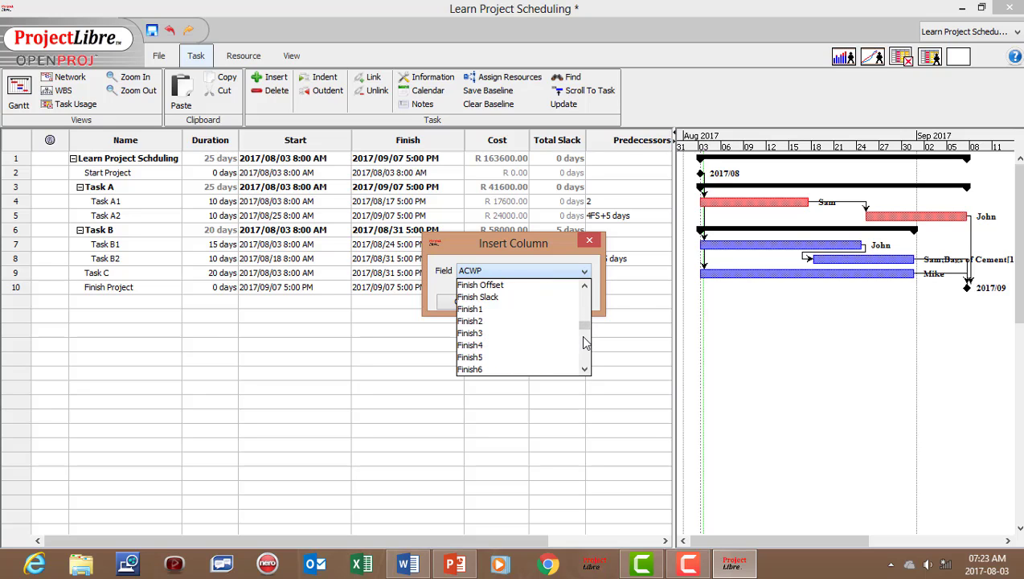
scroll(585, 338, down, 3)
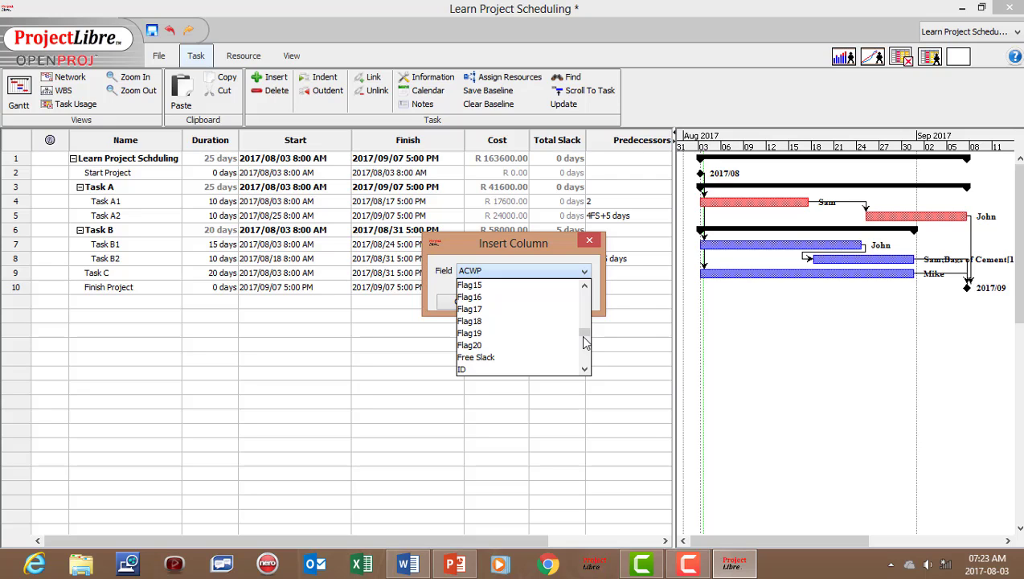
click(523, 359)
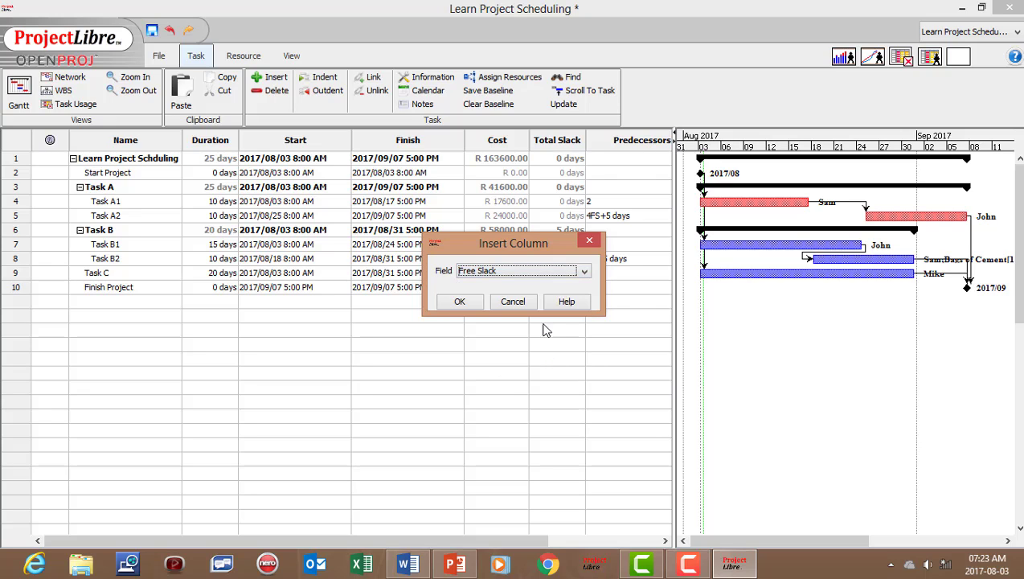
click(459, 301)
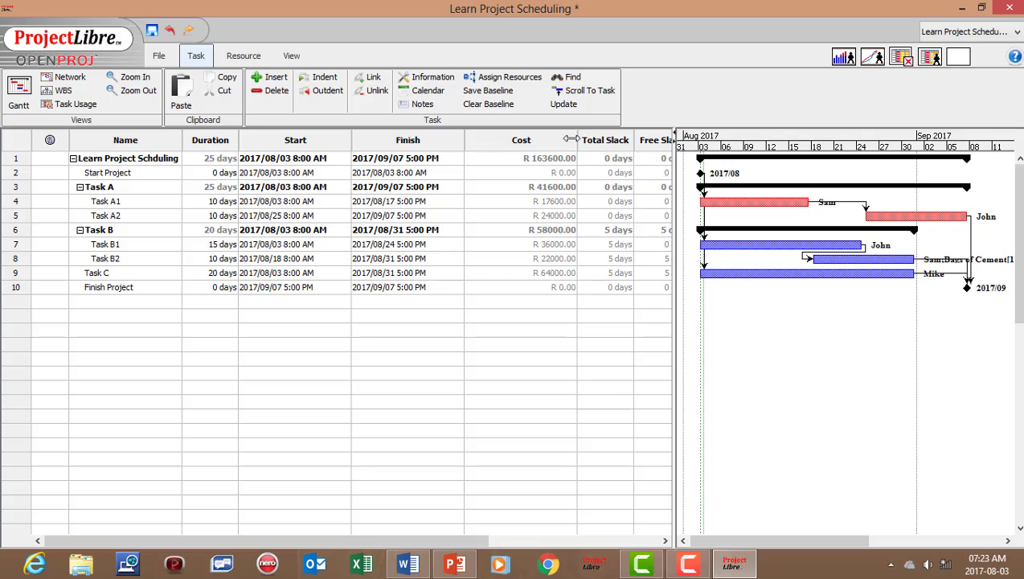
drag(576, 140, 537, 140)
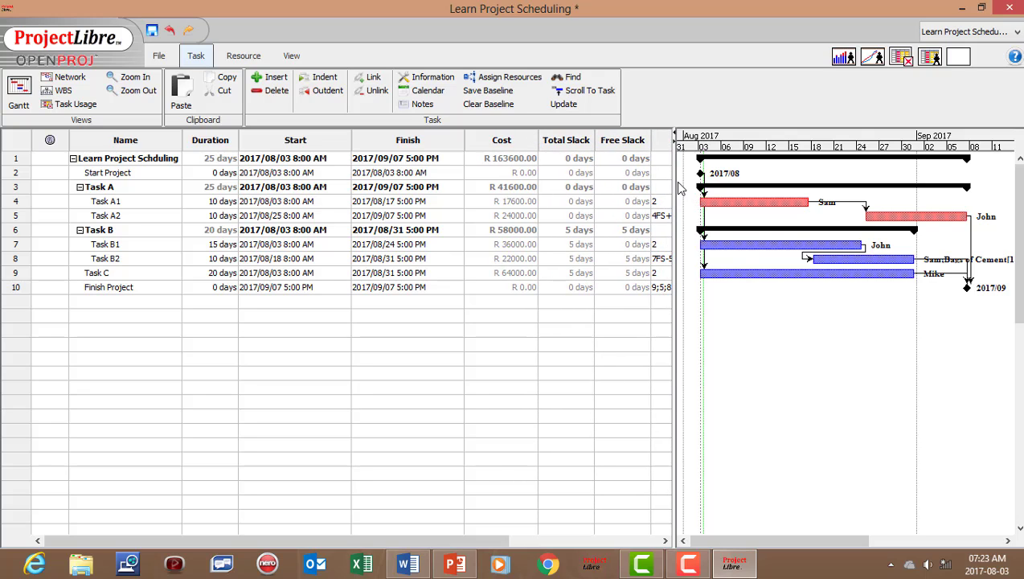
drag(675, 178, 654, 179)
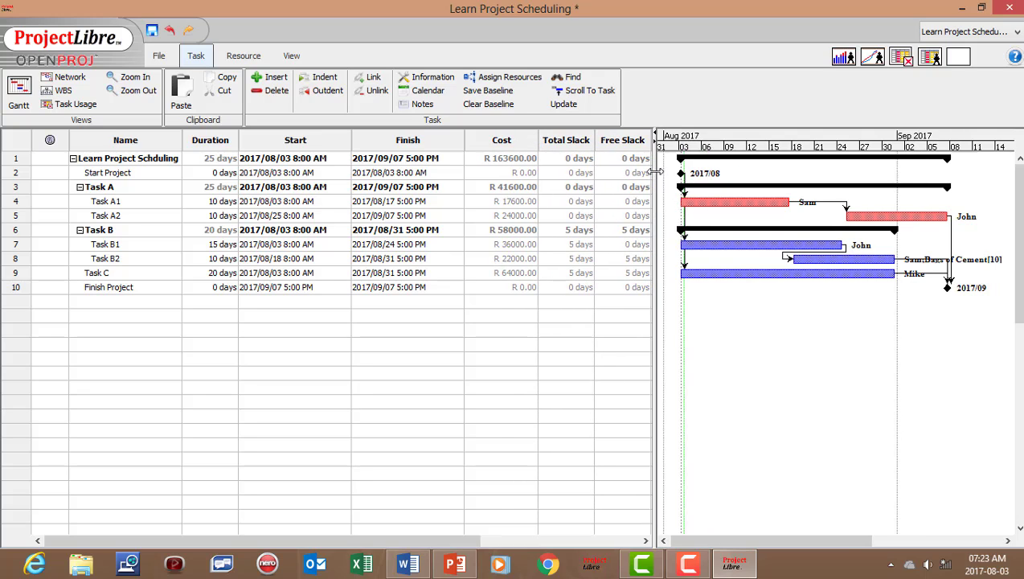
Turn on the Total Slack bar style in the Gantt chart
right_click(792, 307)
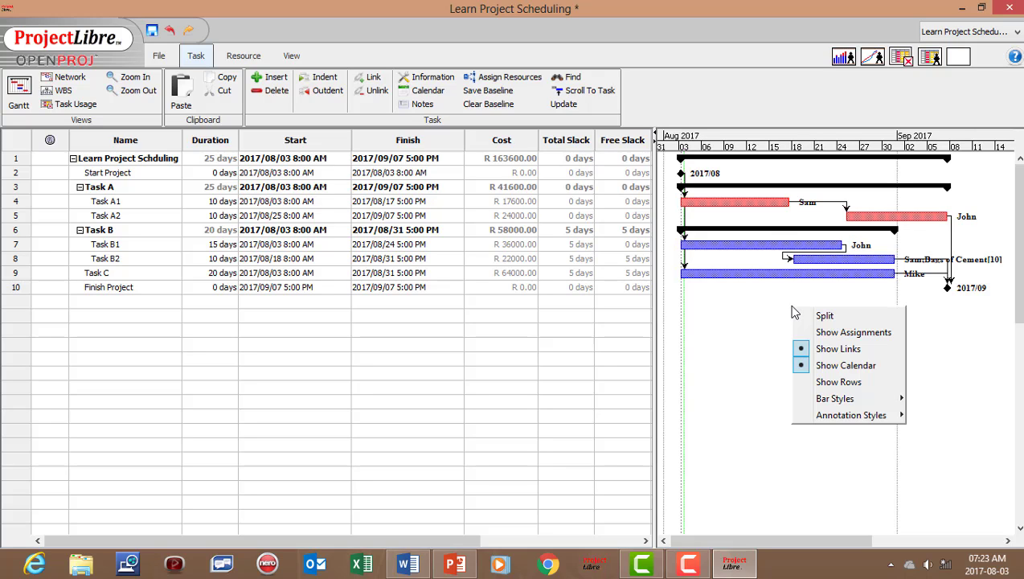
mouse_move(840, 400)
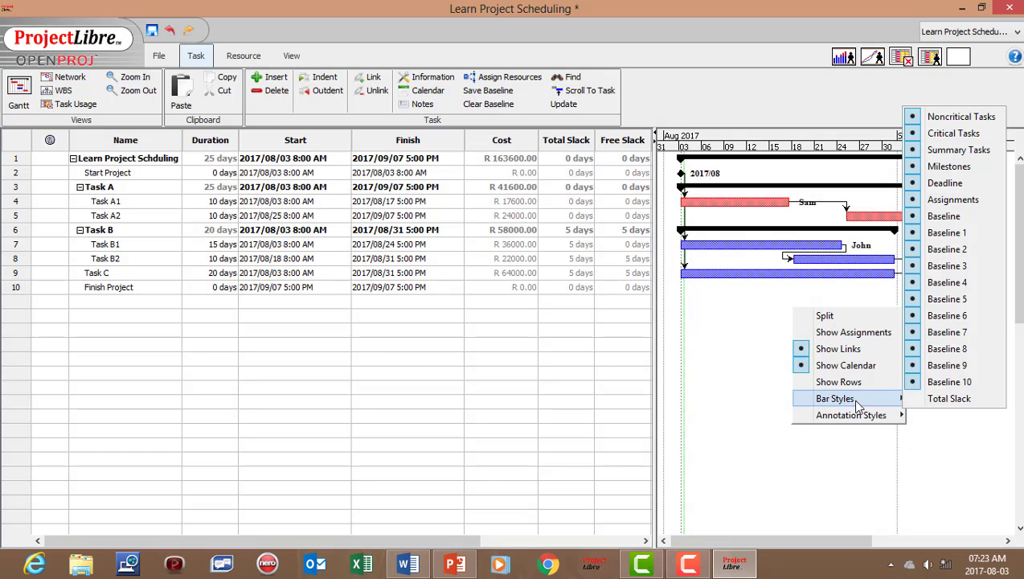
click(937, 409)
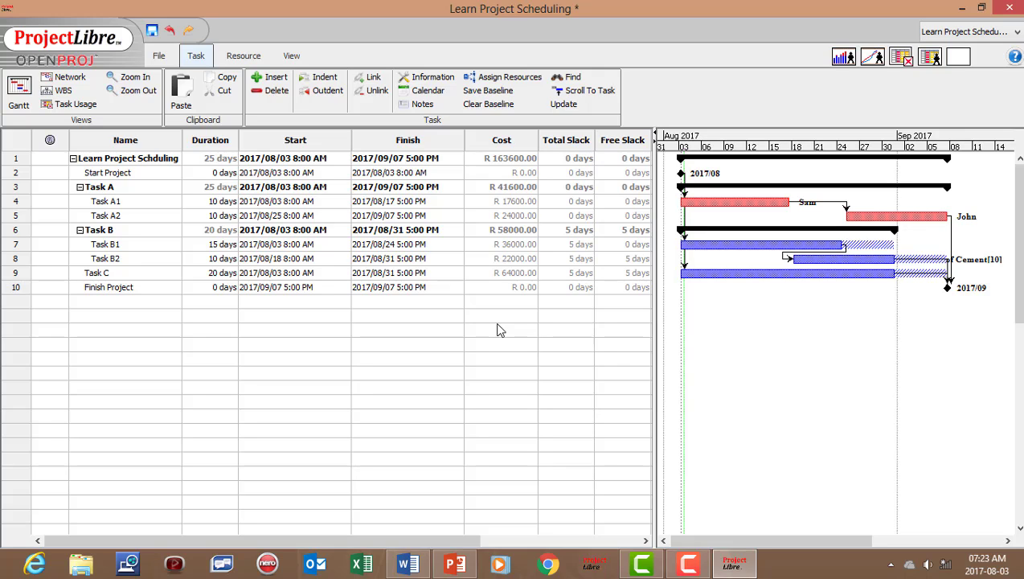
Save a baseline for the entire project
click(158, 56)
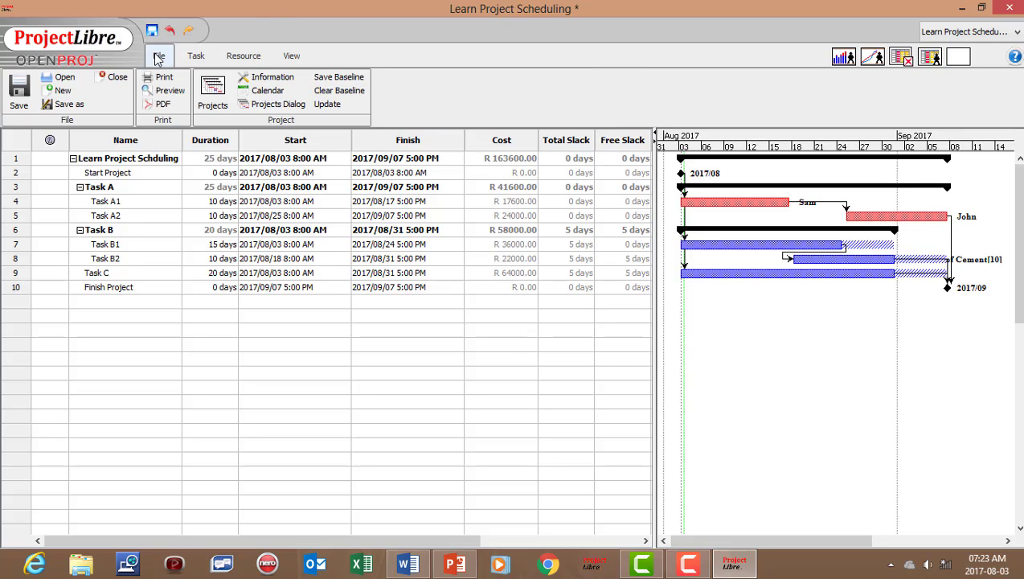
click(348, 83)
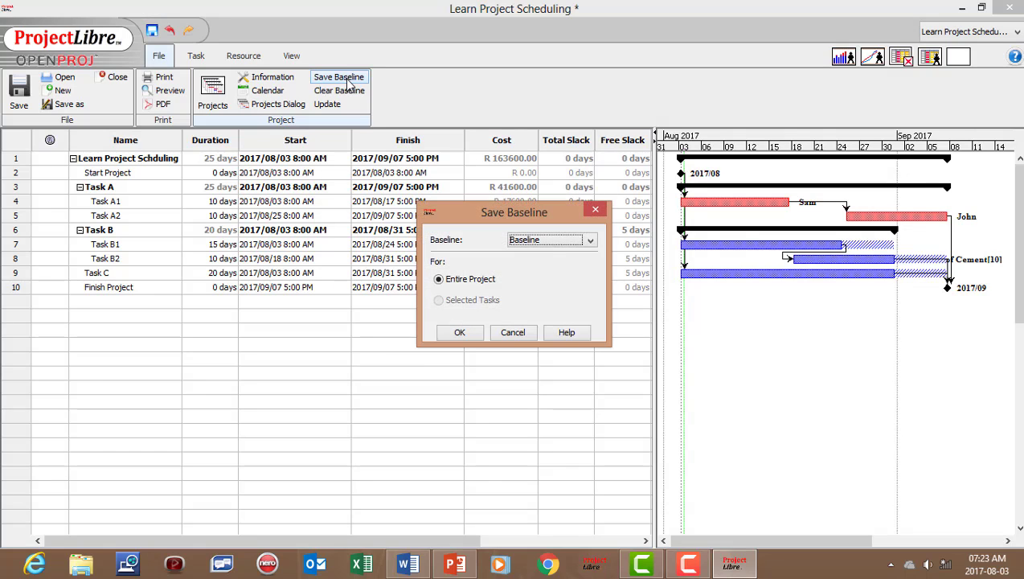
click(593, 239)
click(567, 267)
click(459, 334)
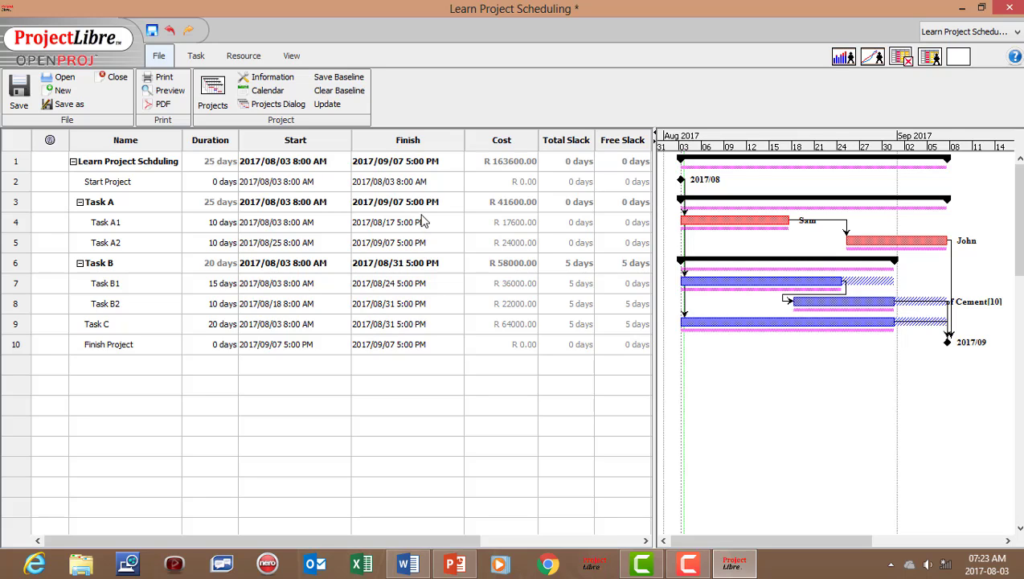
Open the print preview of the schedule and reduce the print scale to 60% width with constrained proportions
click(165, 91)
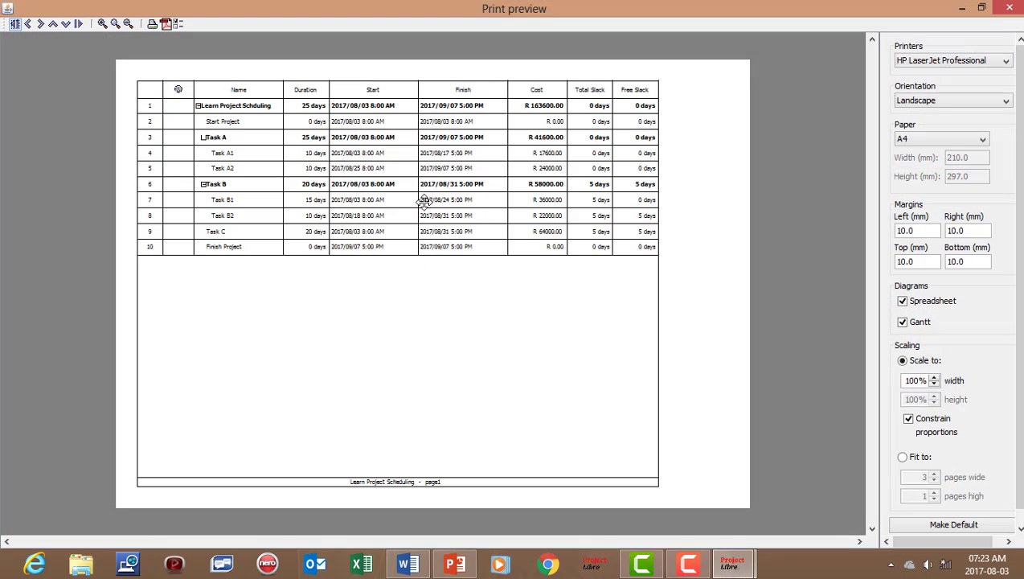
click(935, 385)
click(935, 385)
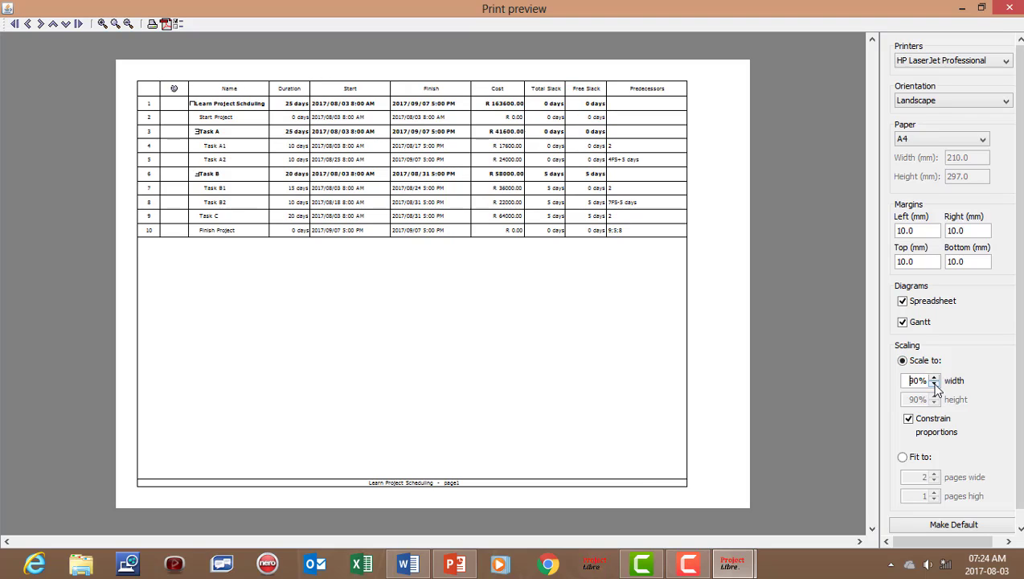
click(935, 385)
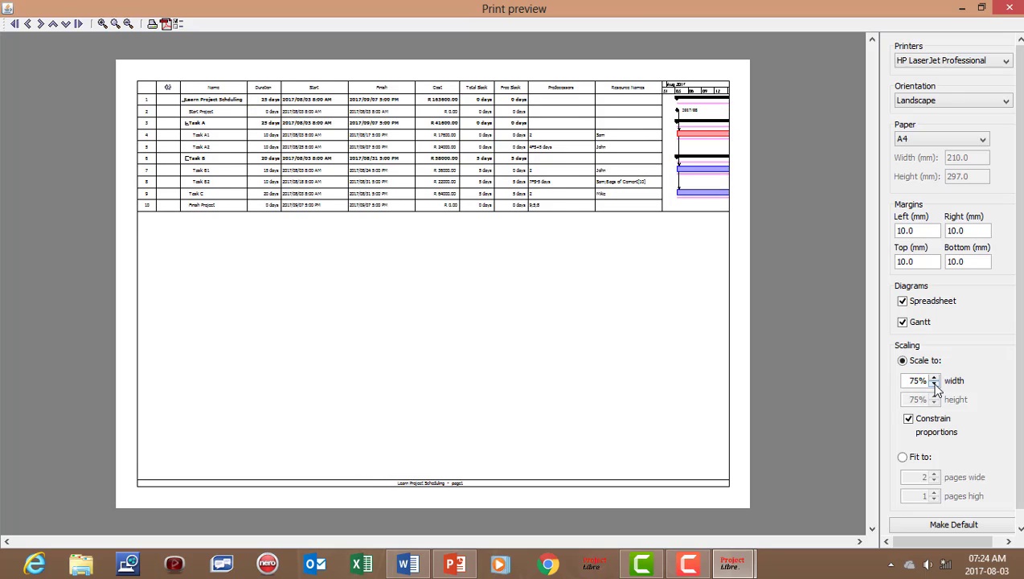
click(935, 385)
click(936, 385)
click(935, 385)
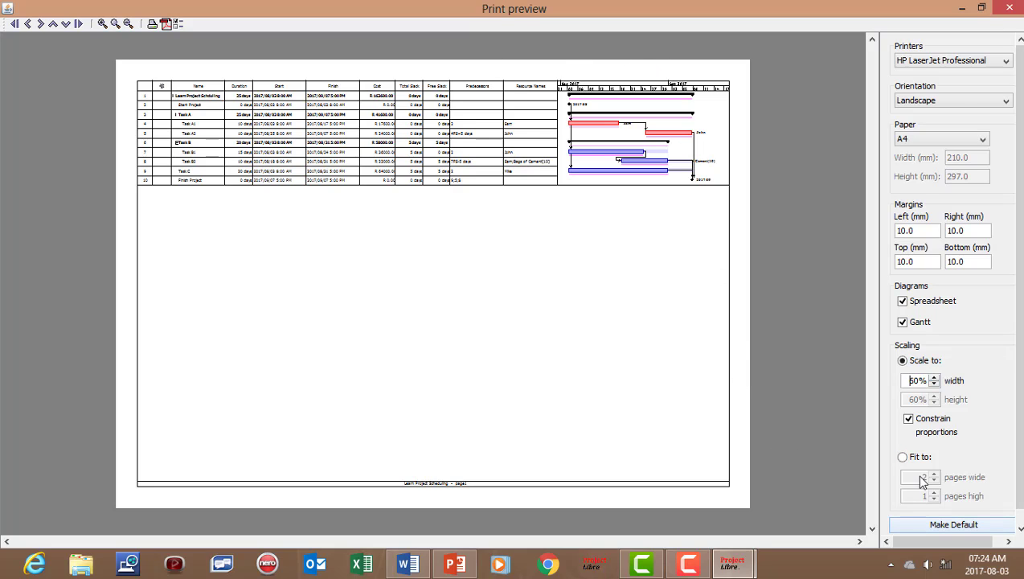
Fit the printout to 1 page wide by 1 page high and minimize the print preview
click(902, 457)
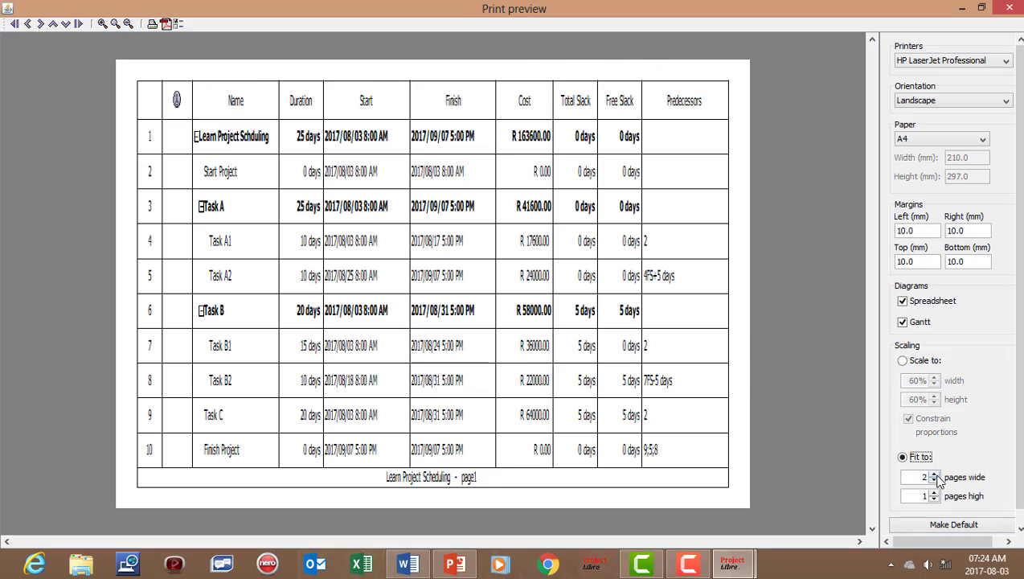
click(934, 473)
click(934, 481)
click(934, 481)
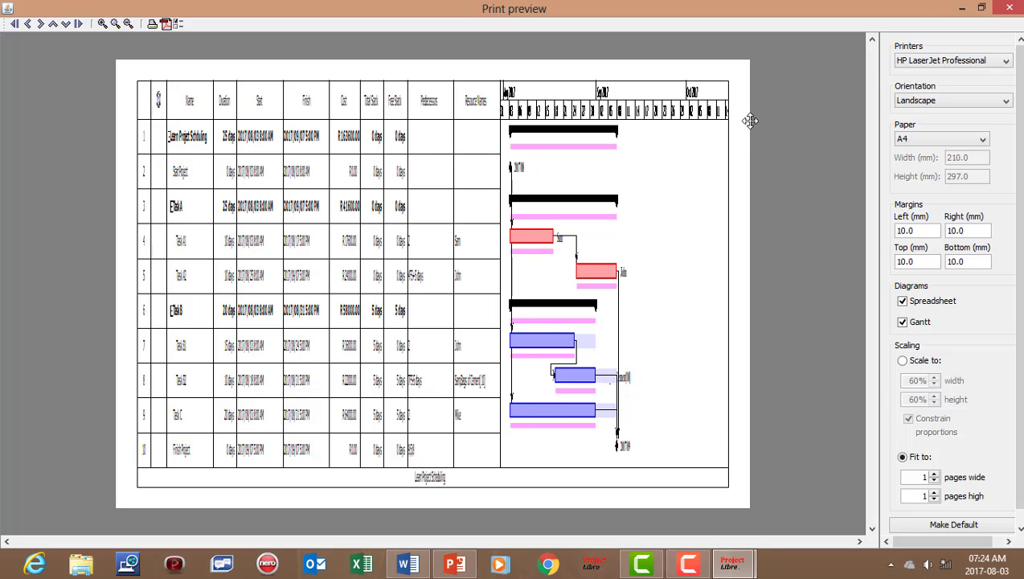
click(964, 9)
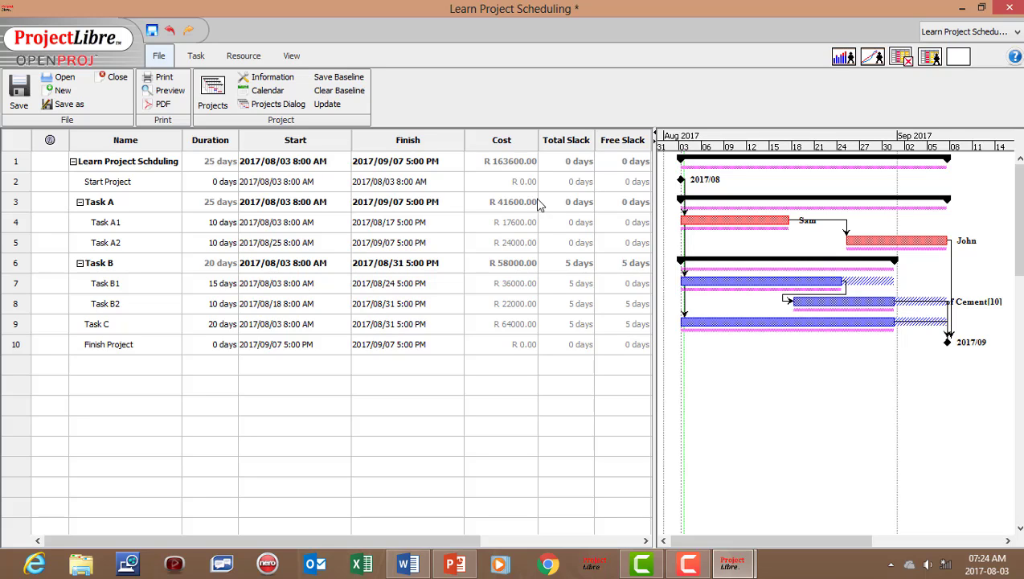
Switch to Word and paste the screenshot of the ProjectLibre schedule into the blank document
click(408, 563)
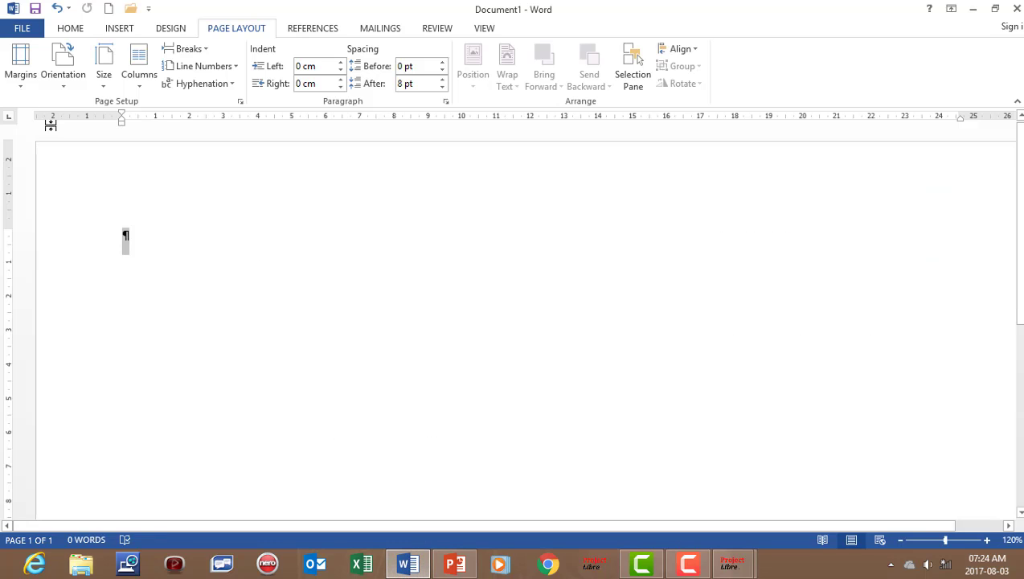
click(66, 29)
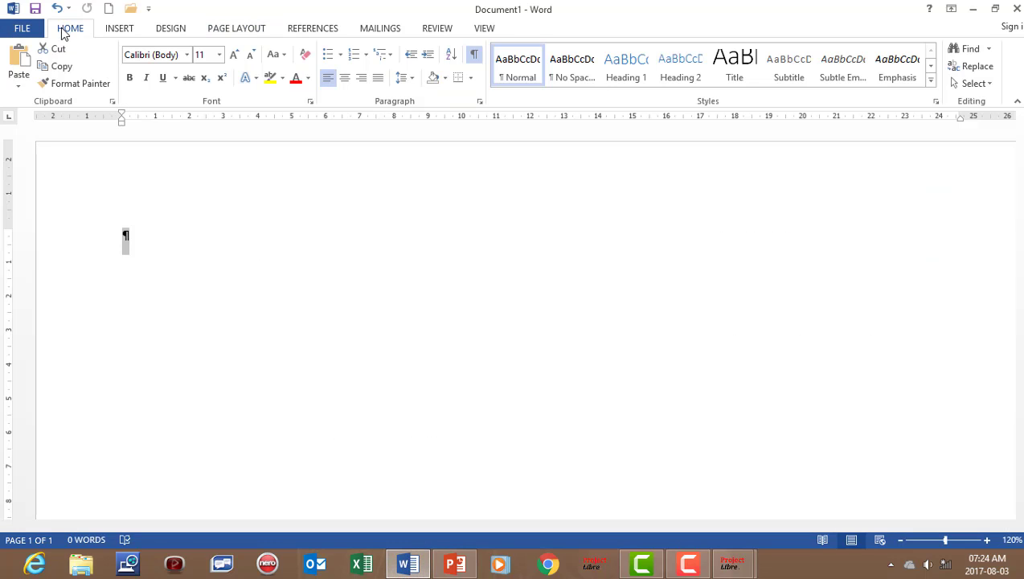
click(21, 92)
click(62, 145)
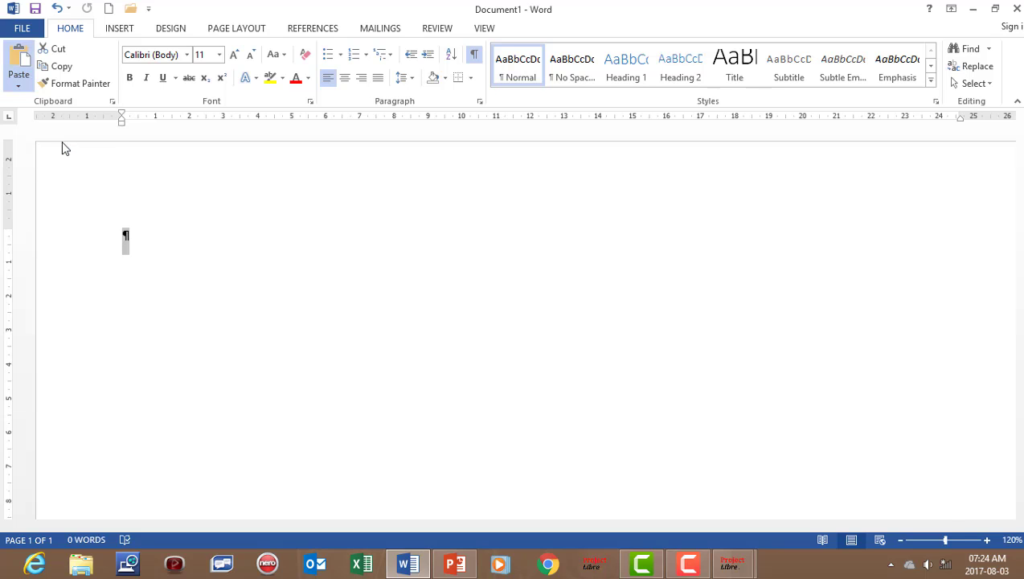
click(615, 375)
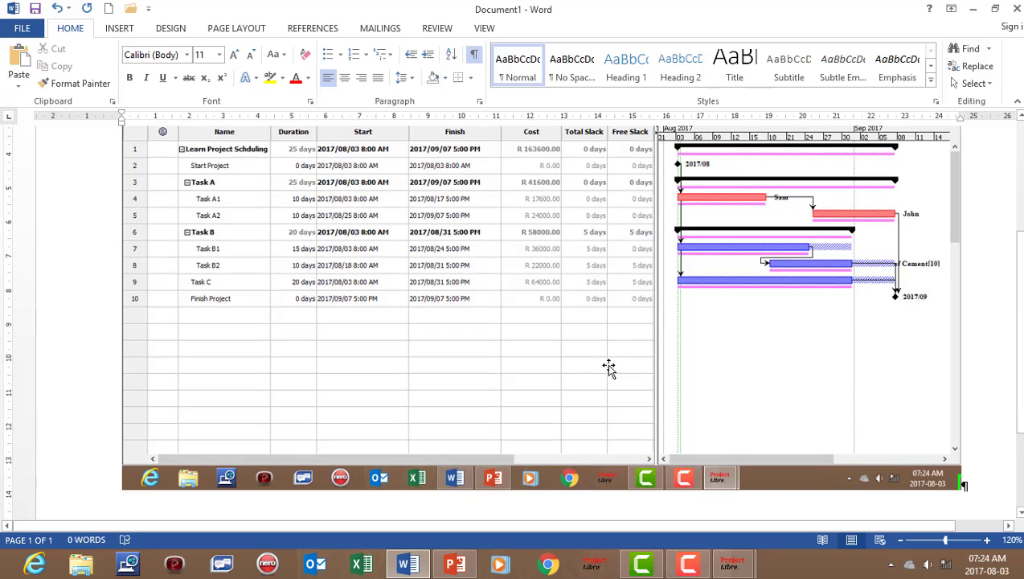
Crop the pasted screenshot's lower edge to just below the Finish Project row, leaving a height of about 8.68 cm
scroll(609, 367, up, 1)
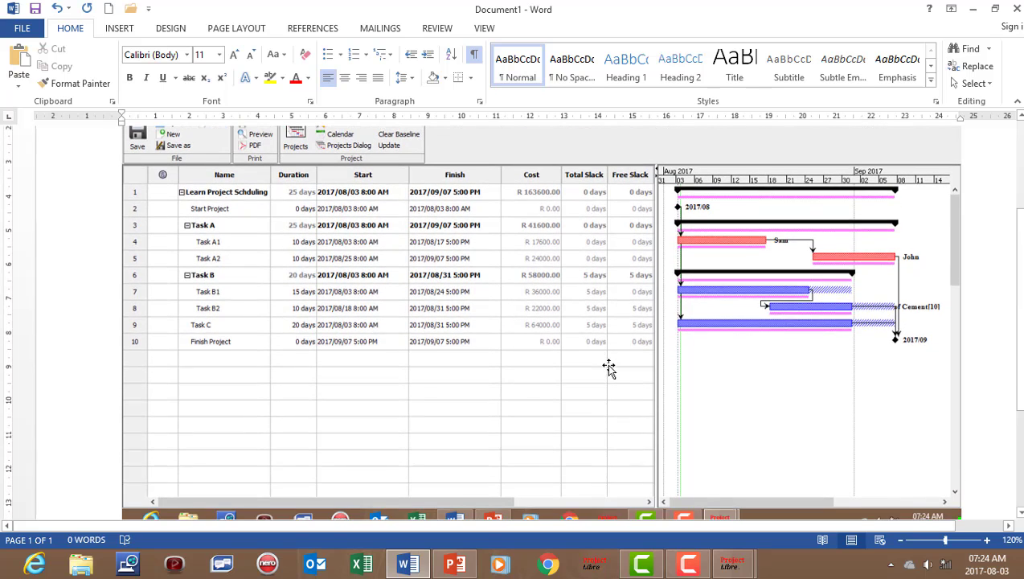
click(499, 167)
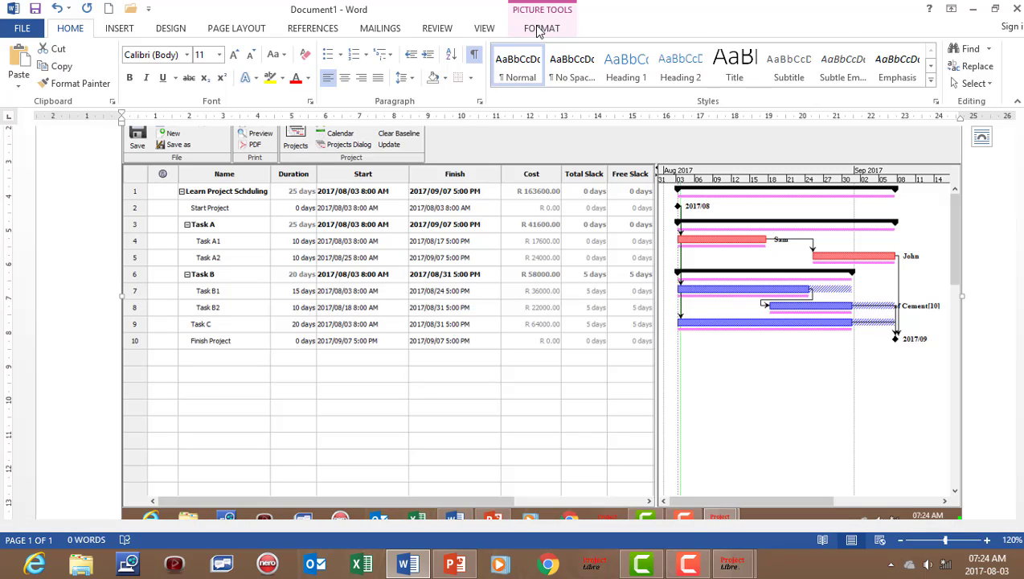
click(538, 29)
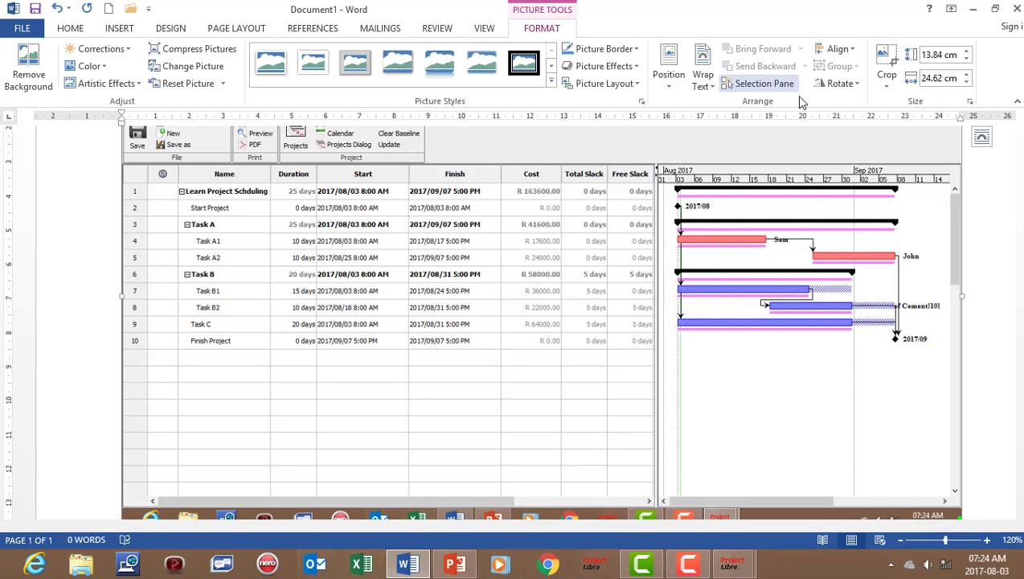
click(888, 84)
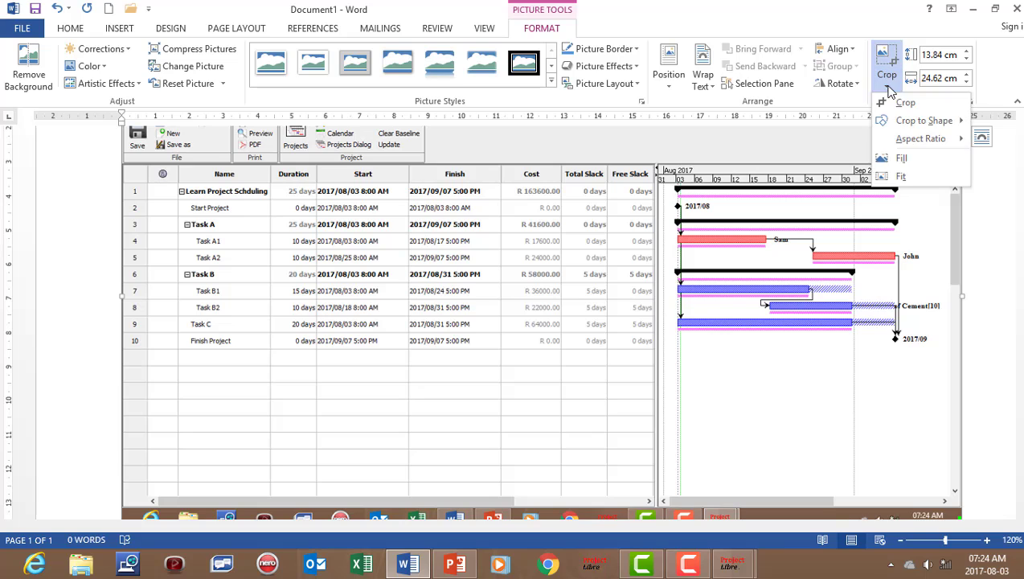
click(902, 103)
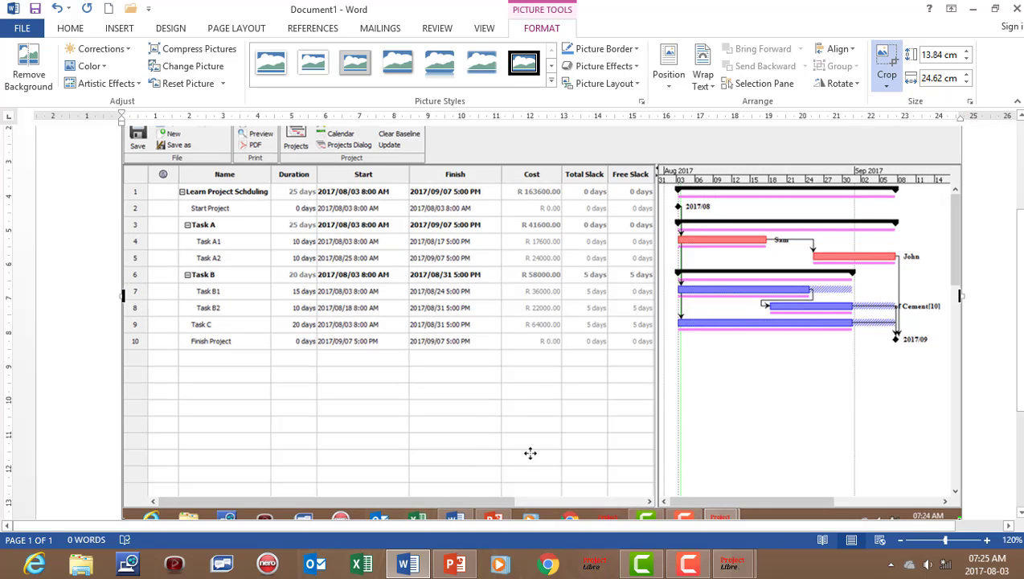
scroll(531, 453, down, 3)
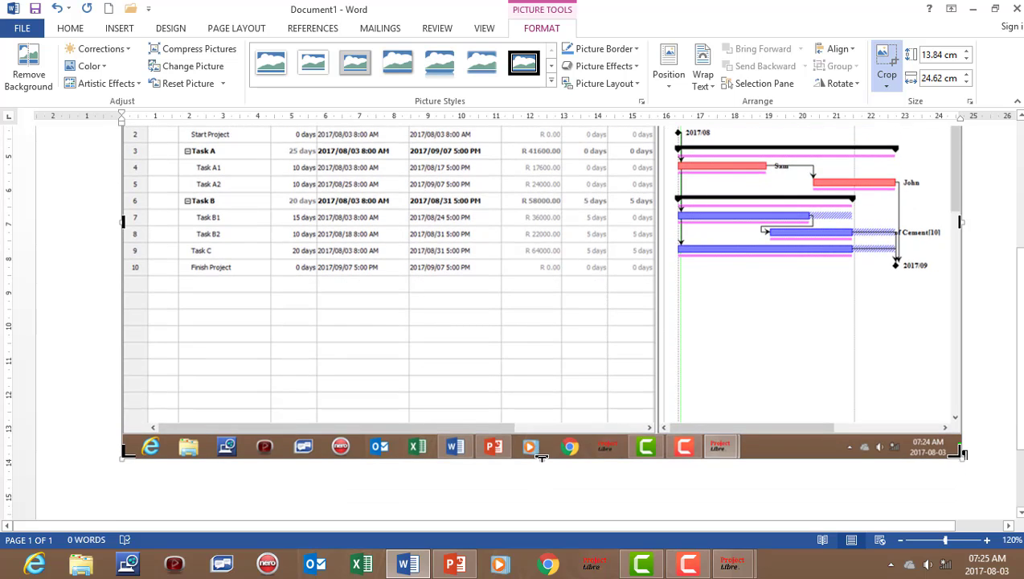
drag(541, 456, 528, 280)
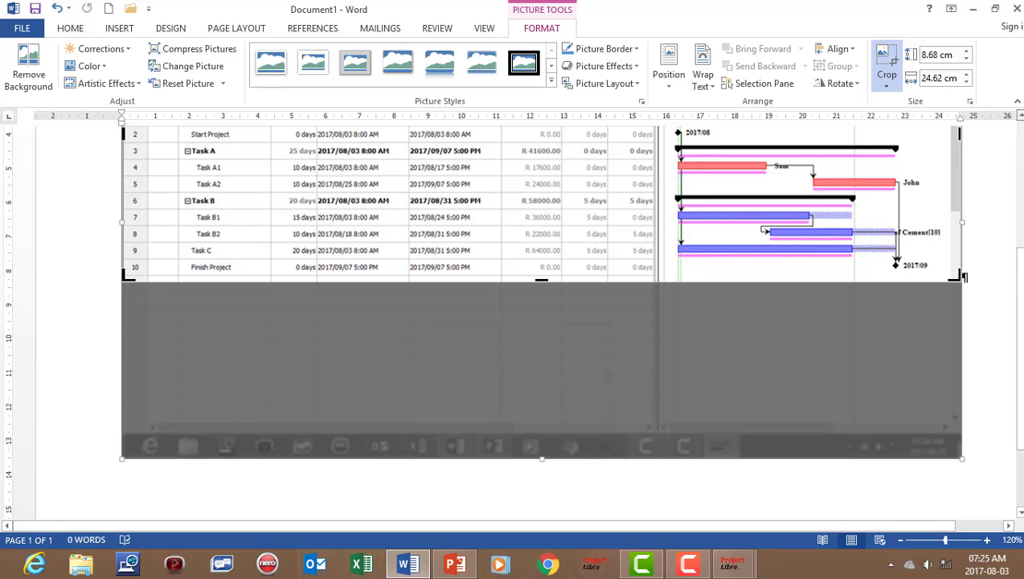
Crop off the screenshot's area above the column headings and the scroll bar beside the Gantt chart, leaving about 5.67 by 24.27 cm
scroll(571, 153, up, 6)
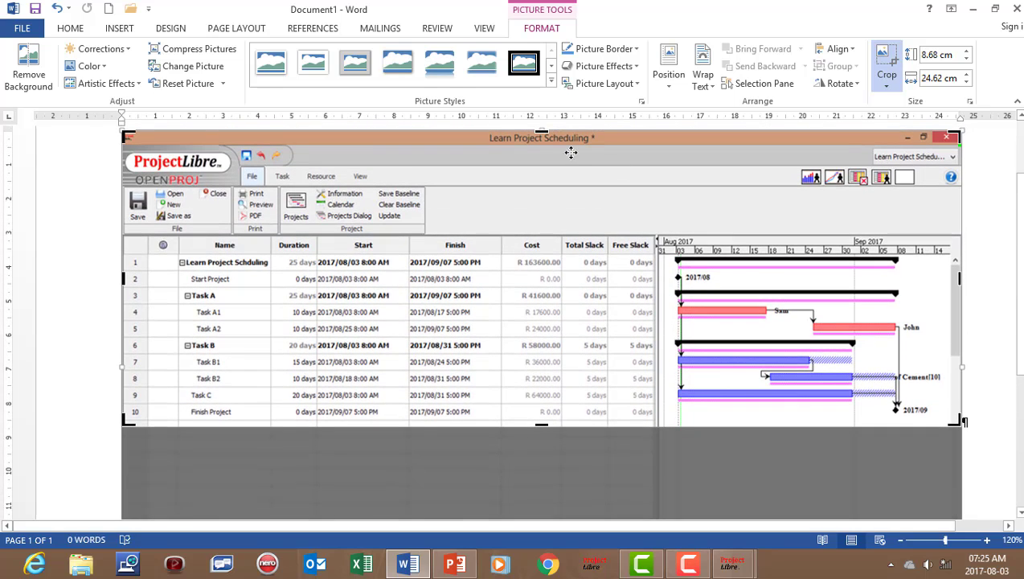
scroll(542, 131, up, 2)
drag(544, 182, 538, 280)
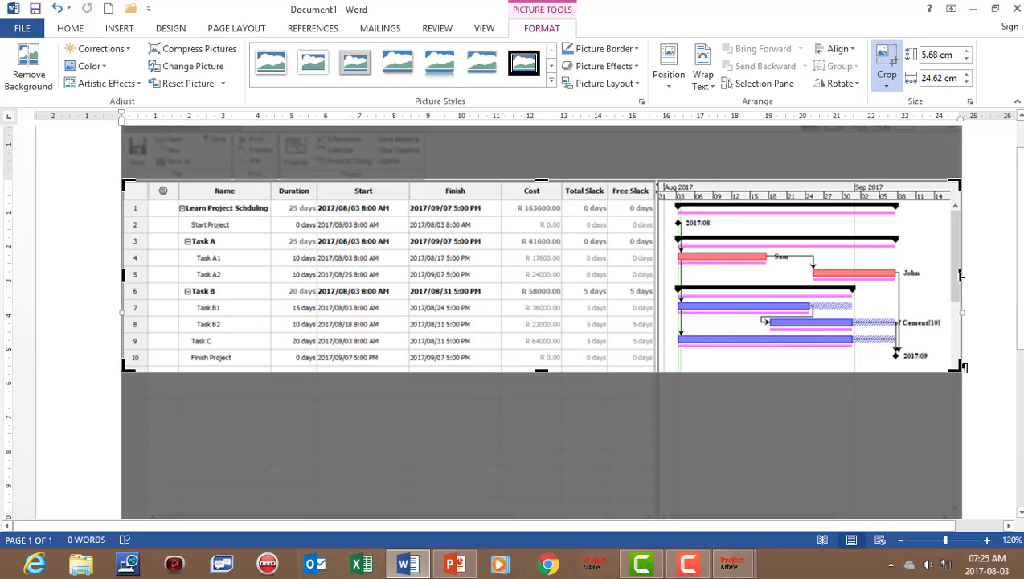
drag(961, 275, 949, 275)
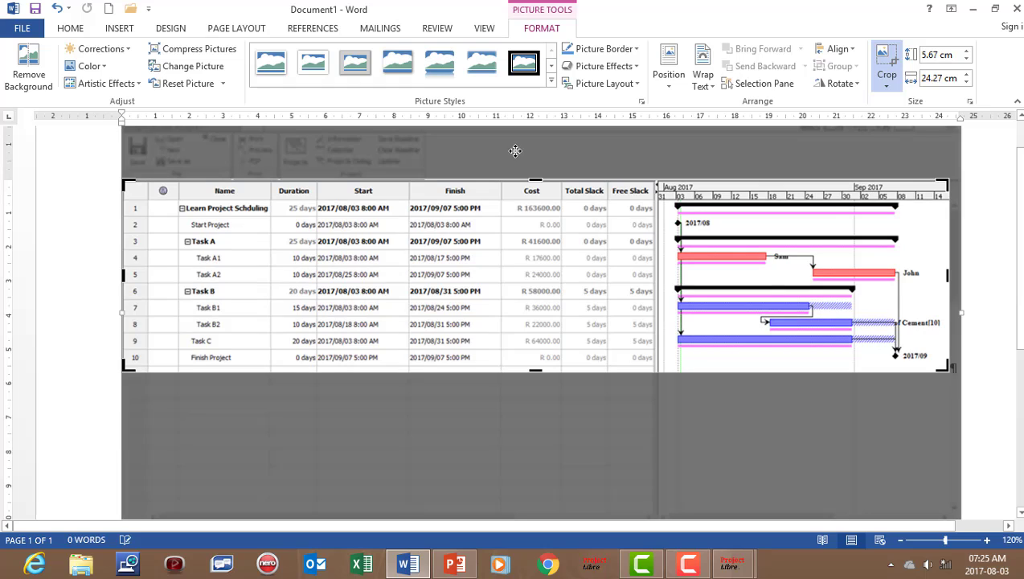
click(886, 58)
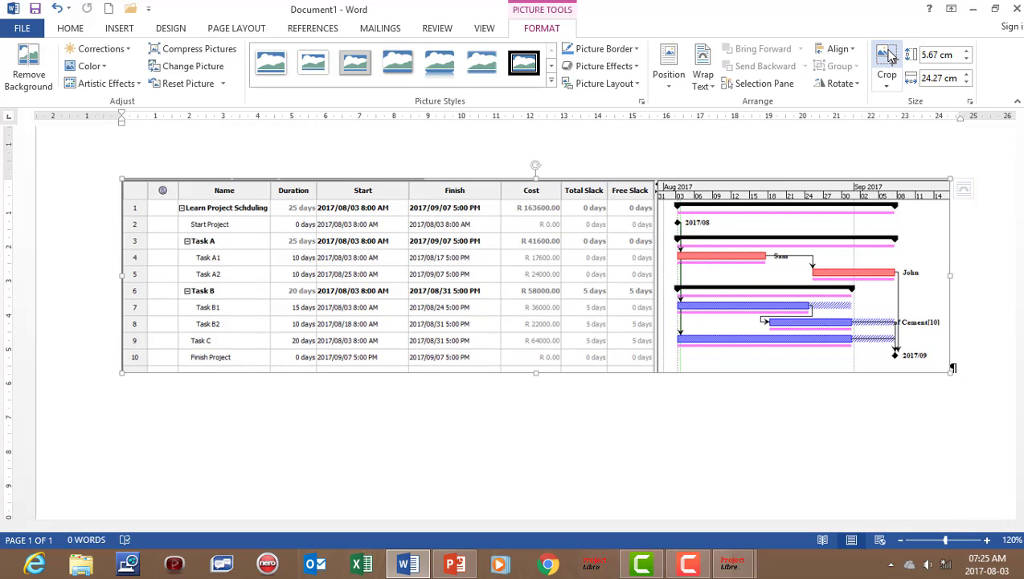